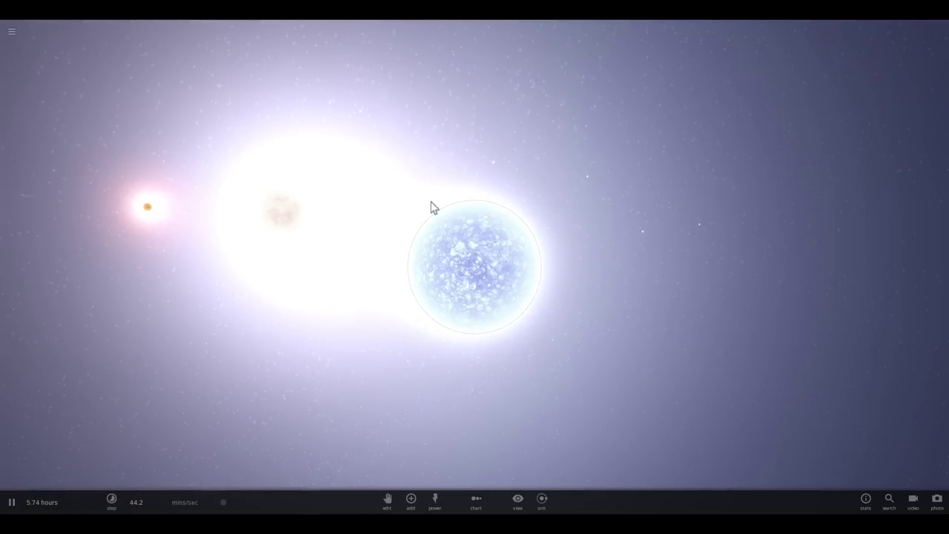
scroll(426, 199, down, 3)
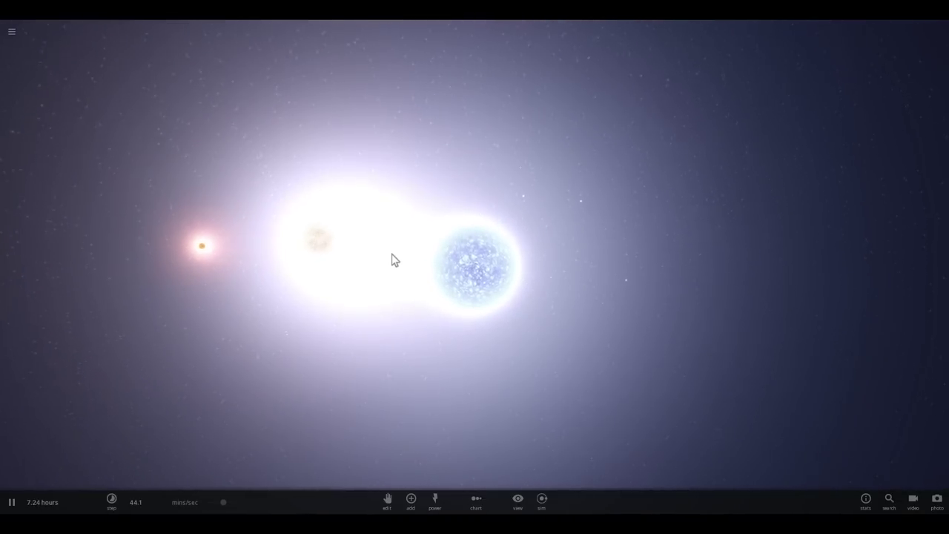
scroll(393, 258, down, 3)
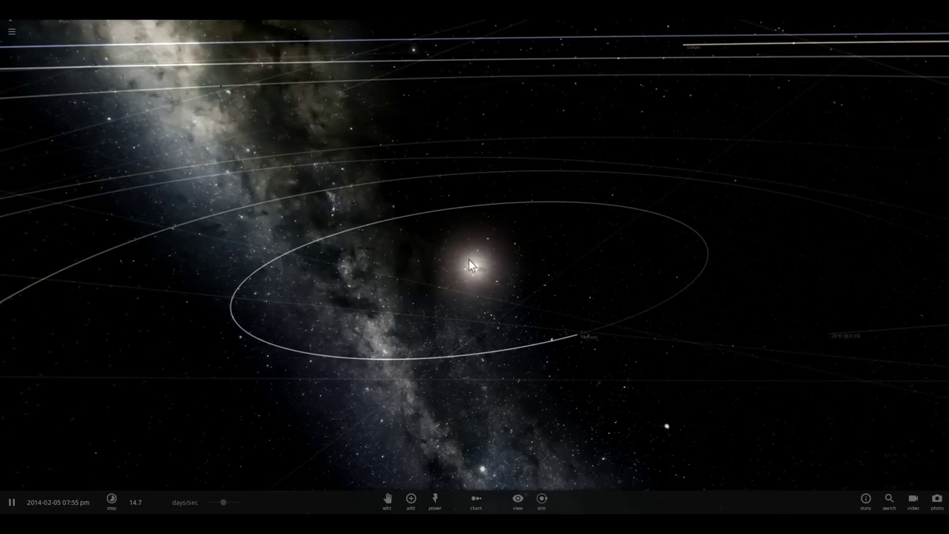
drag(473, 266, 501, 298)
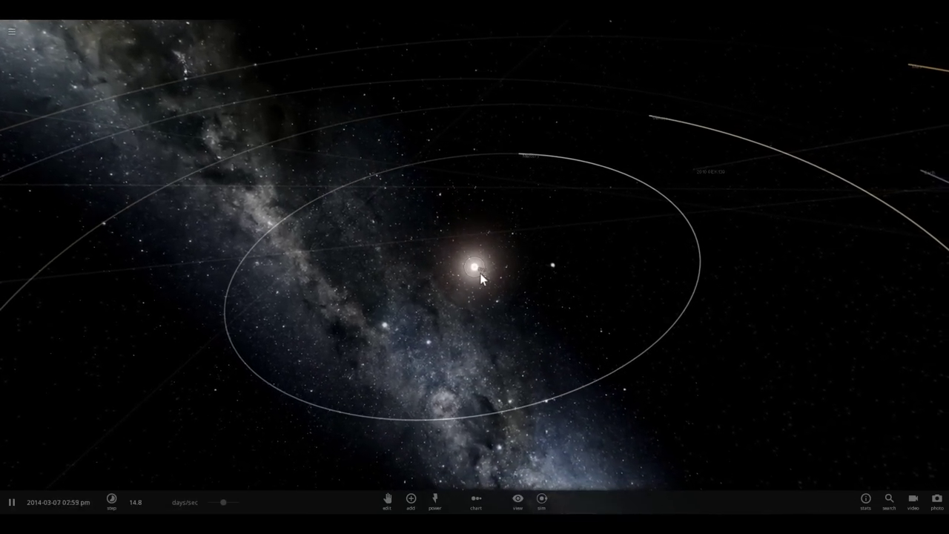
scroll(479, 274, down, 3)
scroll(479, 280, down, 10)
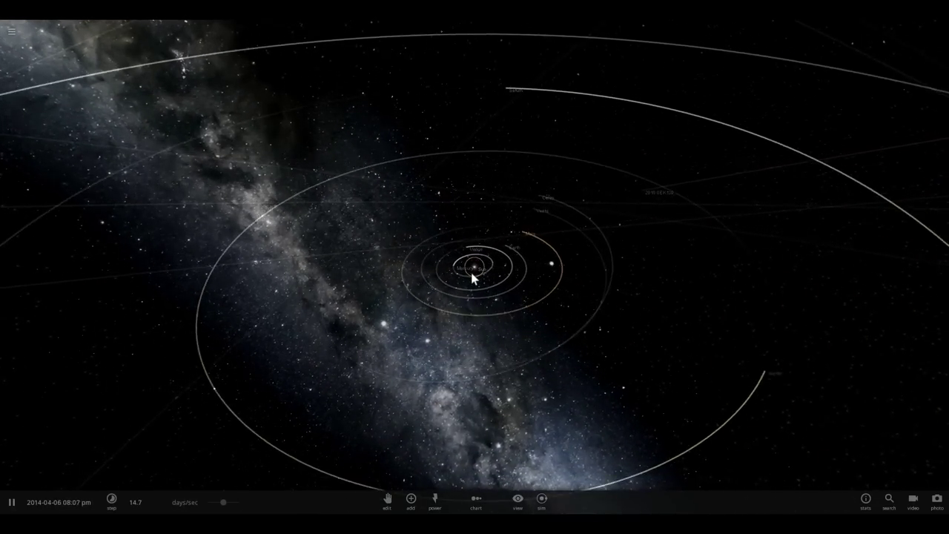
Start a new empty simulation.
click(11, 31)
click(12, 32)
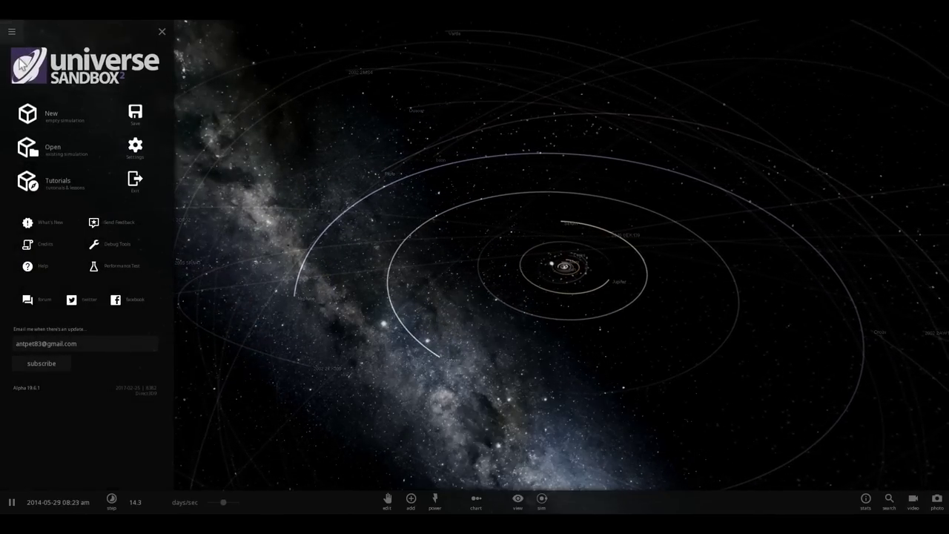
click(46, 113)
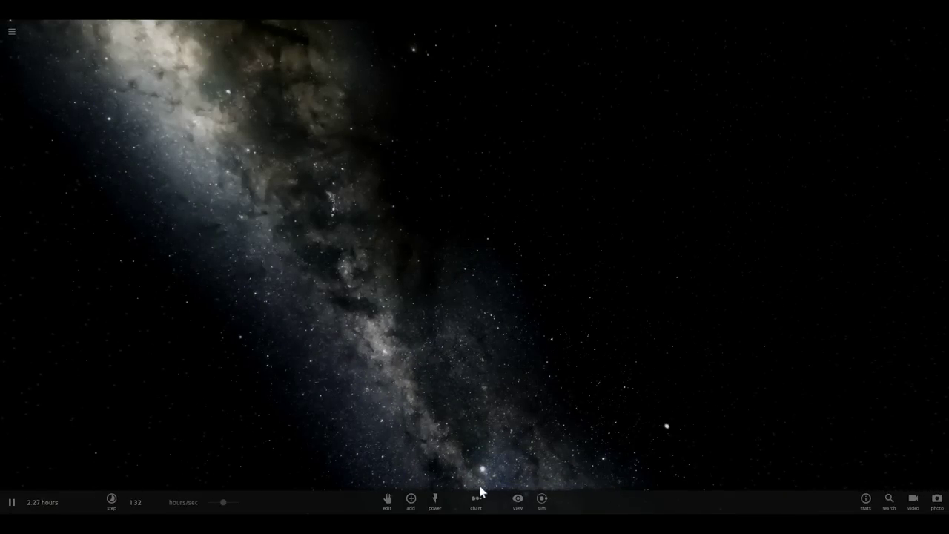
Add the star 2MASS J0523 1403 to the empty simulation and inspect it up close.
click(410, 500)
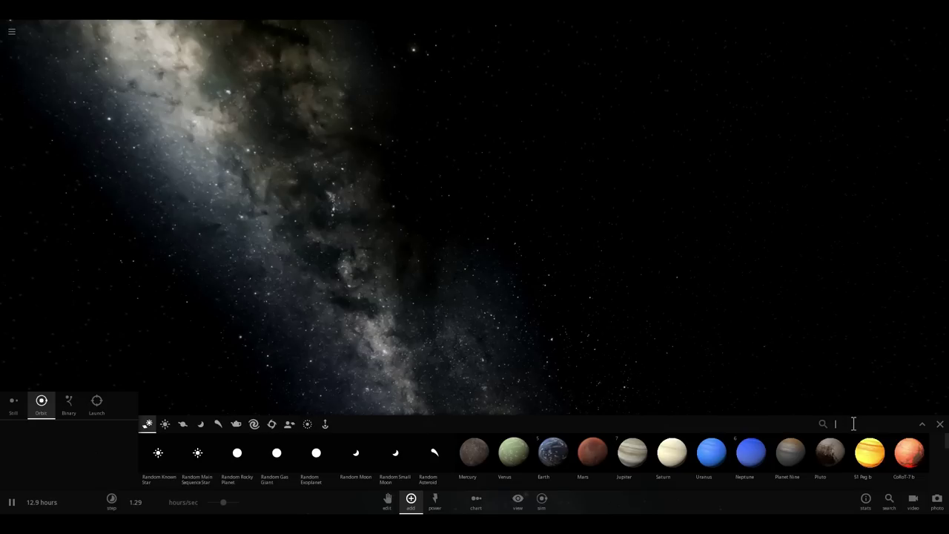
text(tr)
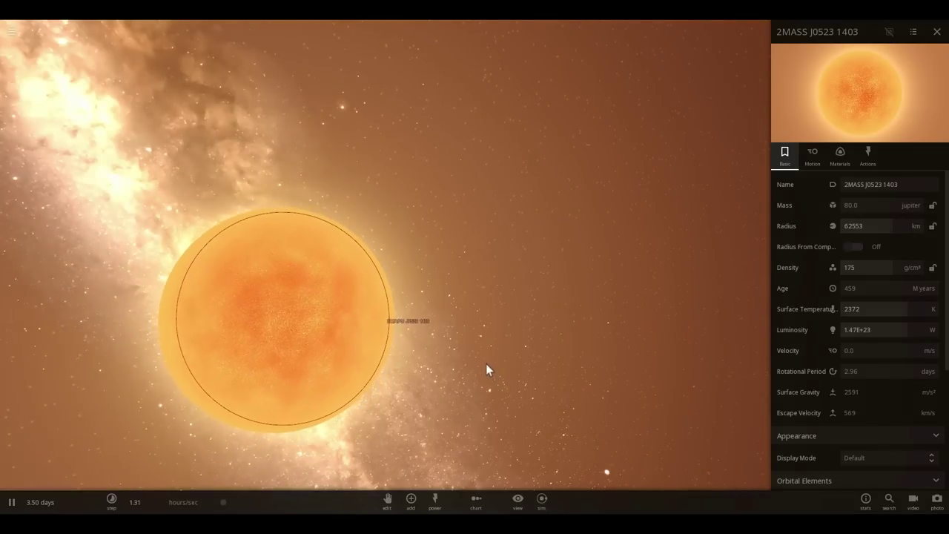
double_click(275, 334)
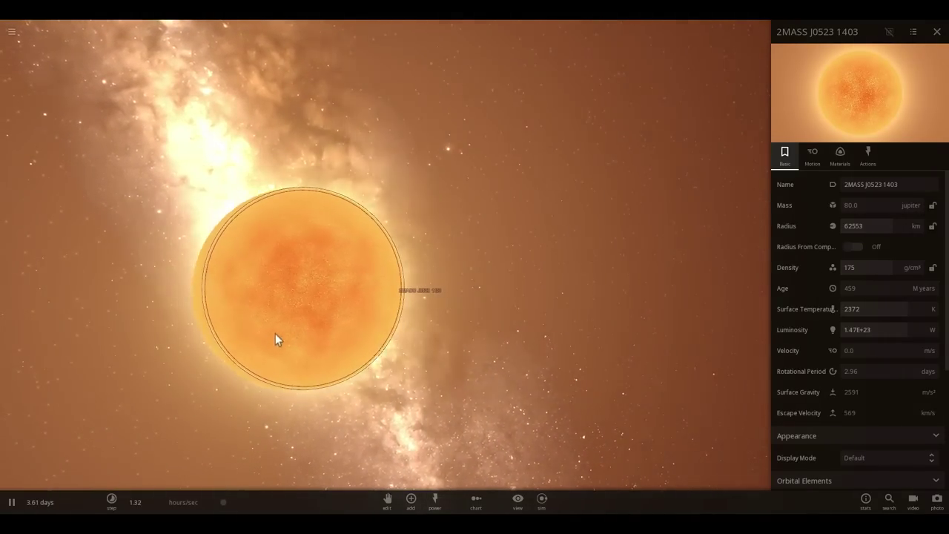
drag(341, 320, 309, 319)
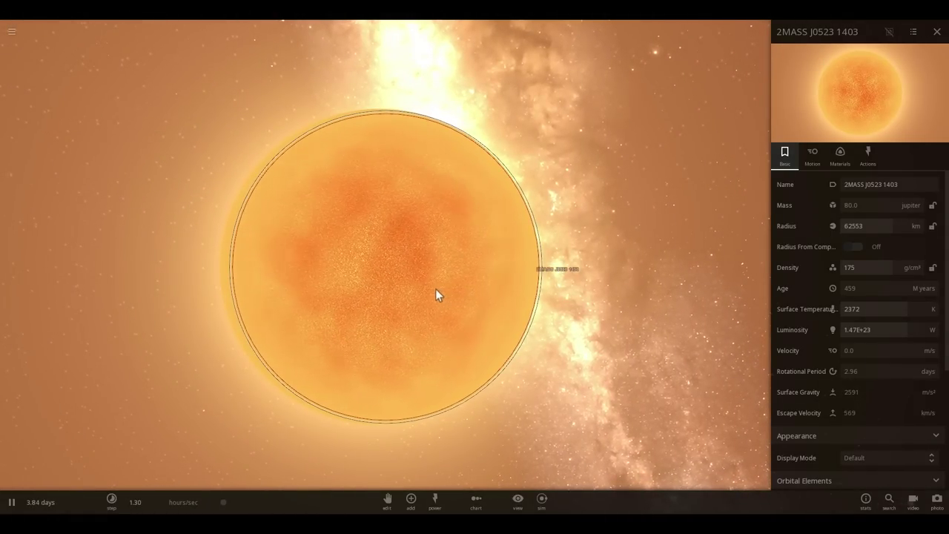
scroll(460, 278, down, 5)
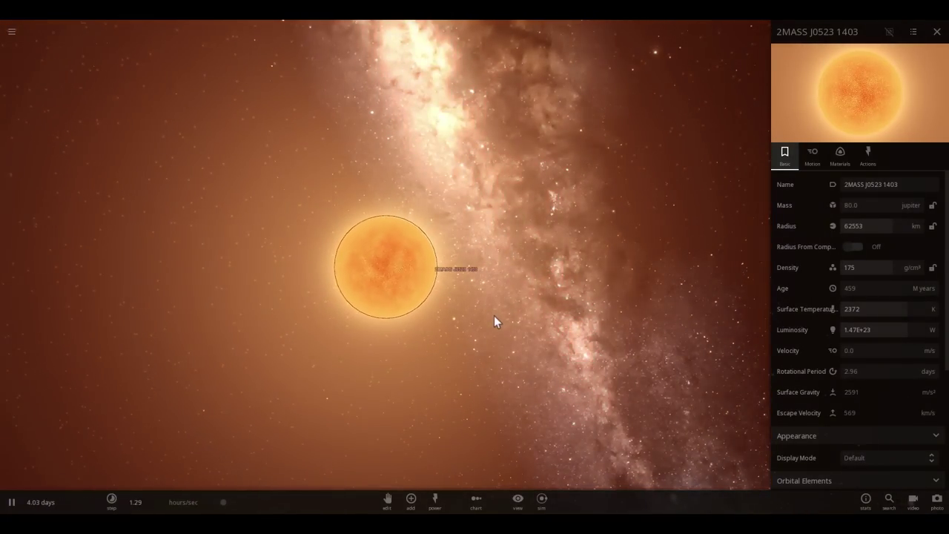
scroll(493, 312, up, 4)
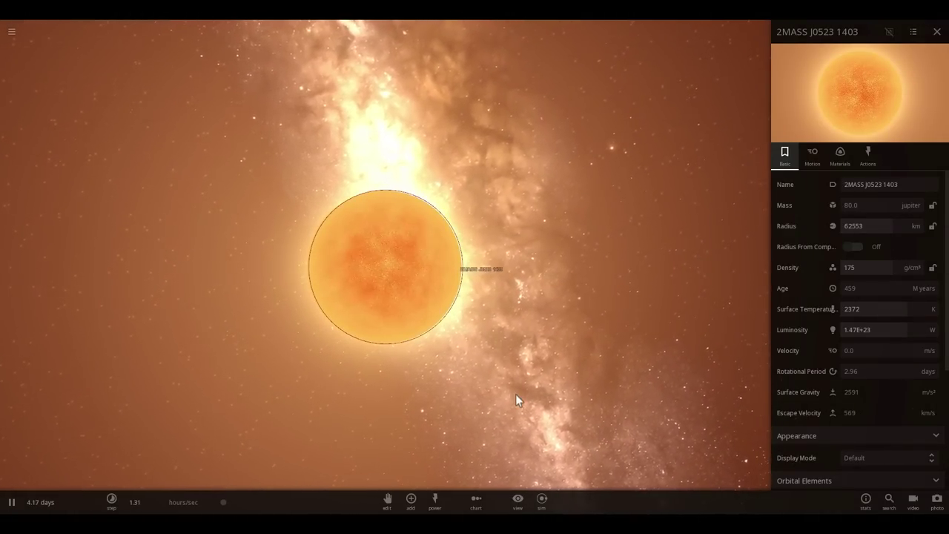
drag(482, 384, 498, 398)
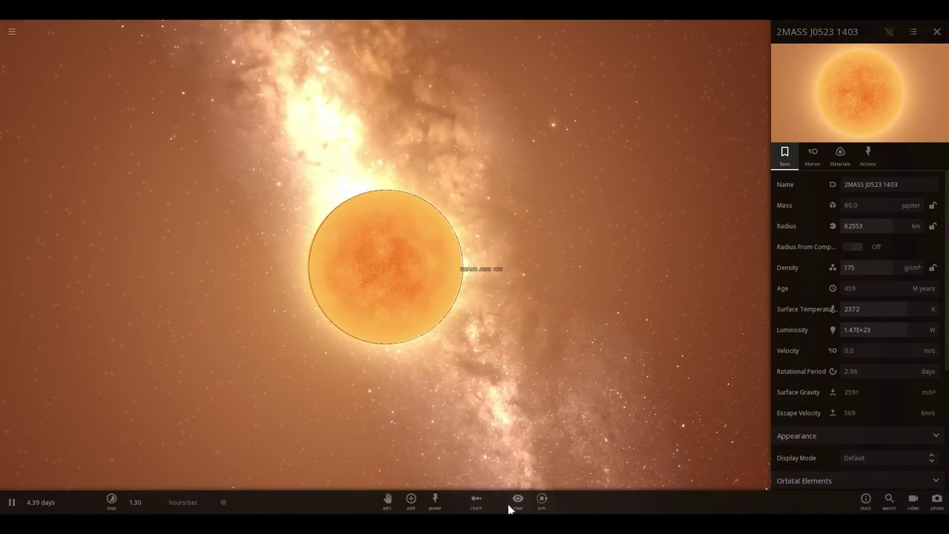
Find TRAPPIST-1 in the object library with "trapp" and place the star beside 2MASS J0523 1403.
click(410, 499)
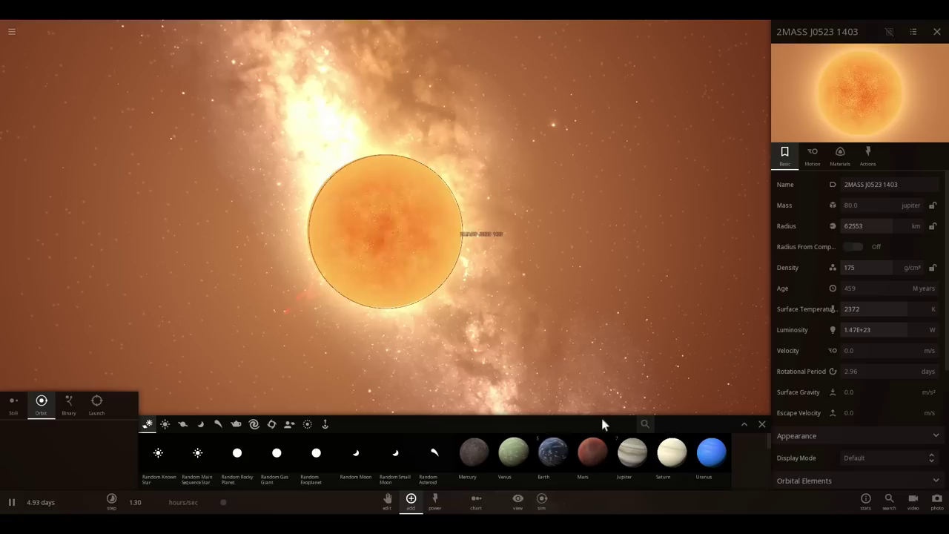
click(677, 424)
text(trapp)
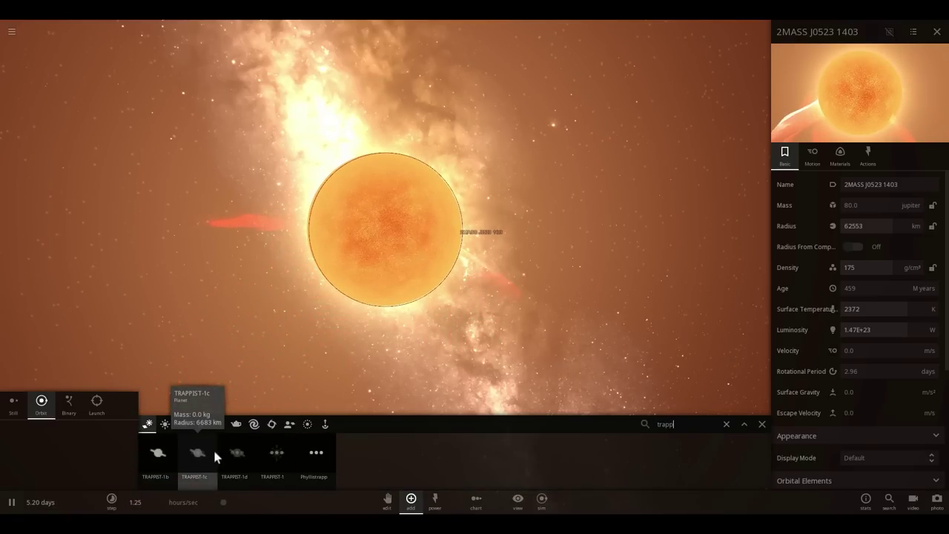
click(278, 450)
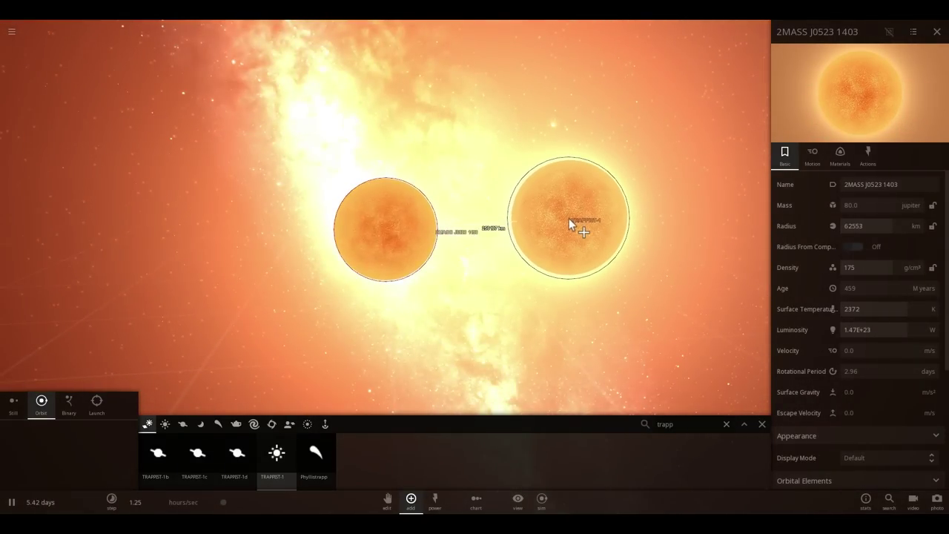
click(607, 223)
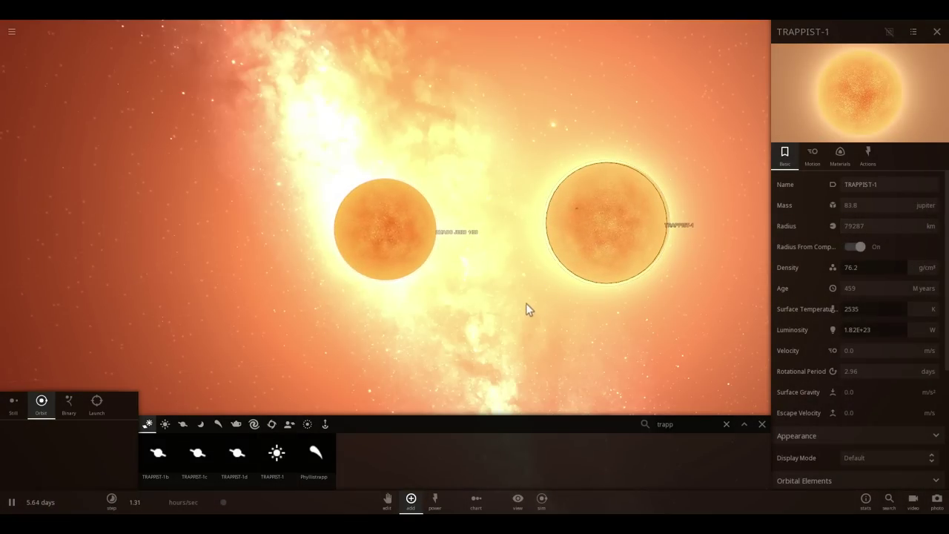
Find Proxima Centauri with the search "proxi" and place it next to TRAPPIST-1, in line with the other stars.
scroll(523, 306, down, 2)
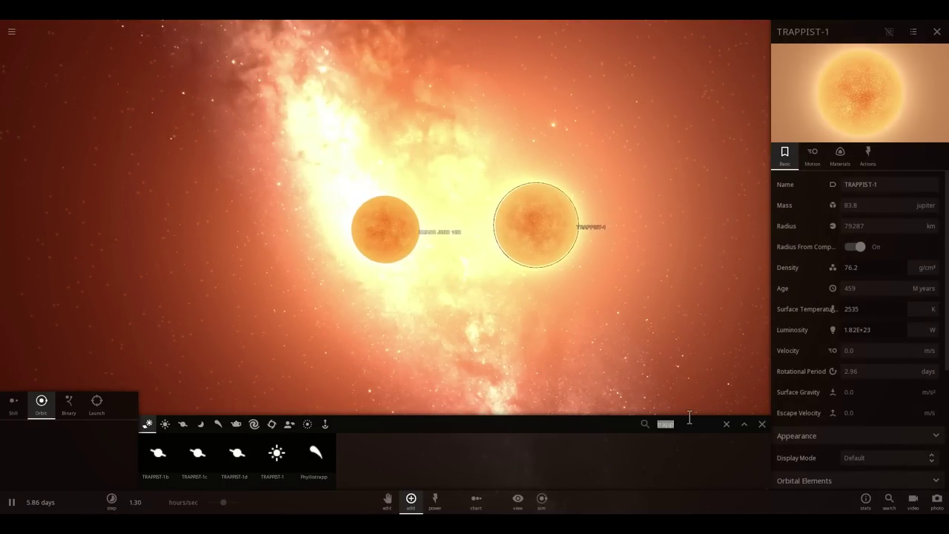
text(p)
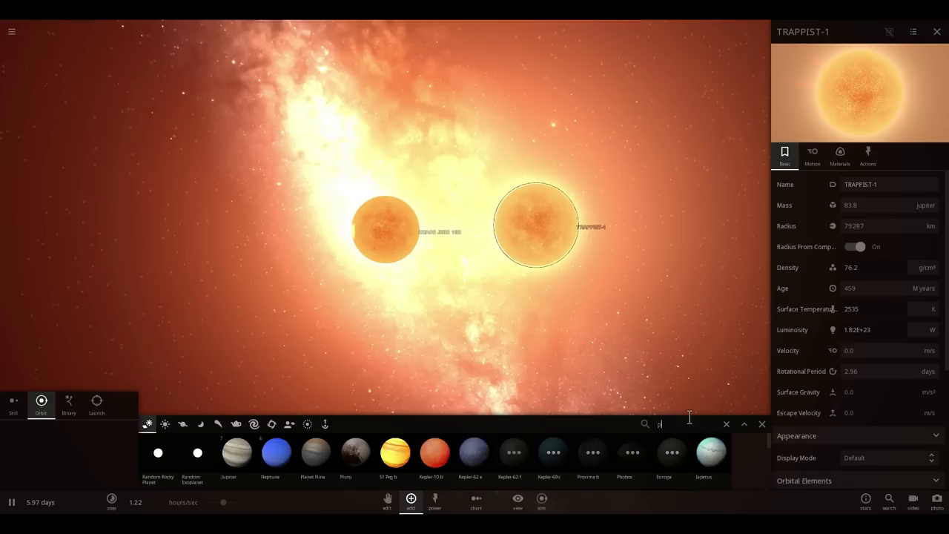
text(roxi)
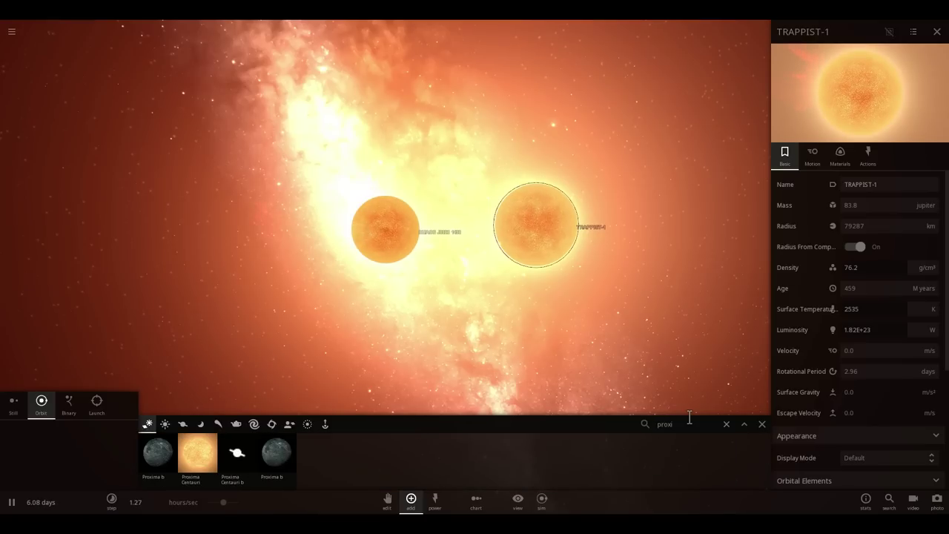
click(198, 455)
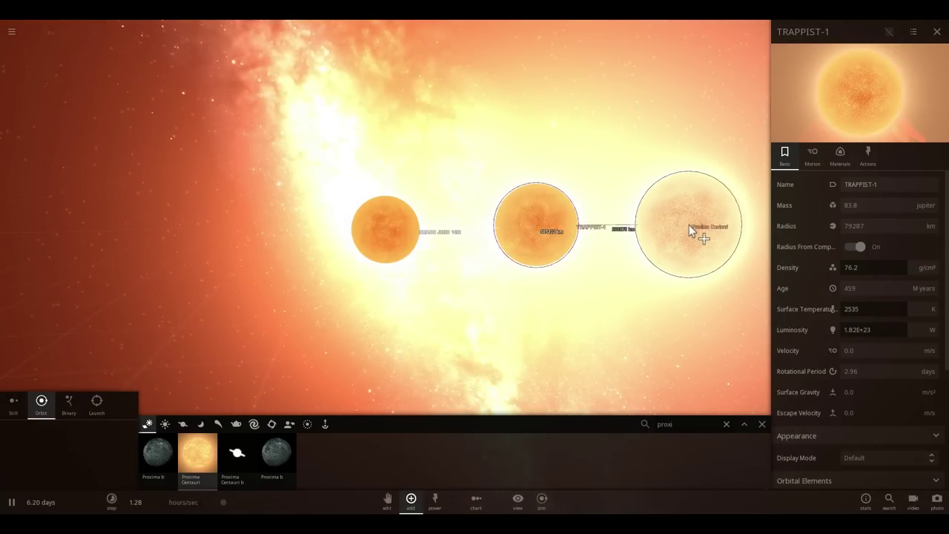
click(694, 218)
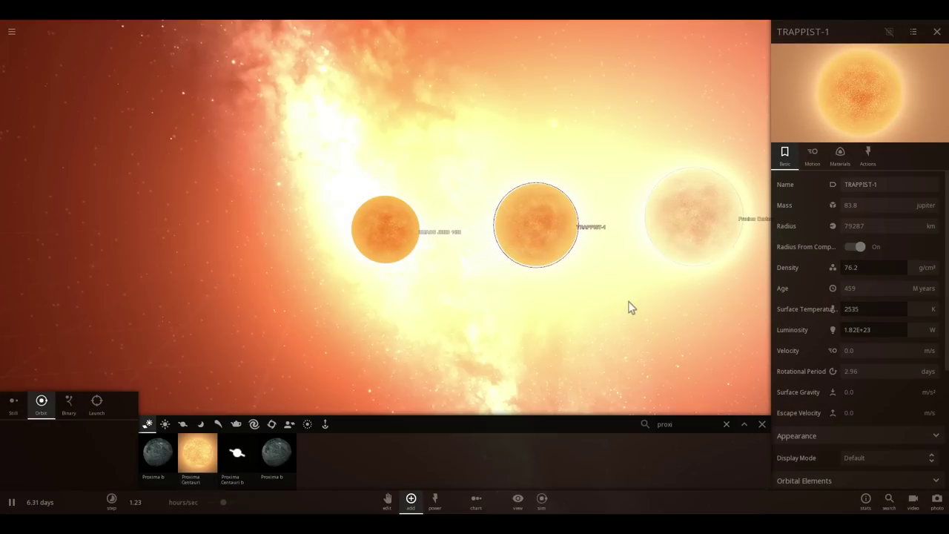
Search the object library for "ju" and try Jupiter against the star 2MASS J0523 1403.
scroll(482, 368, up, 3)
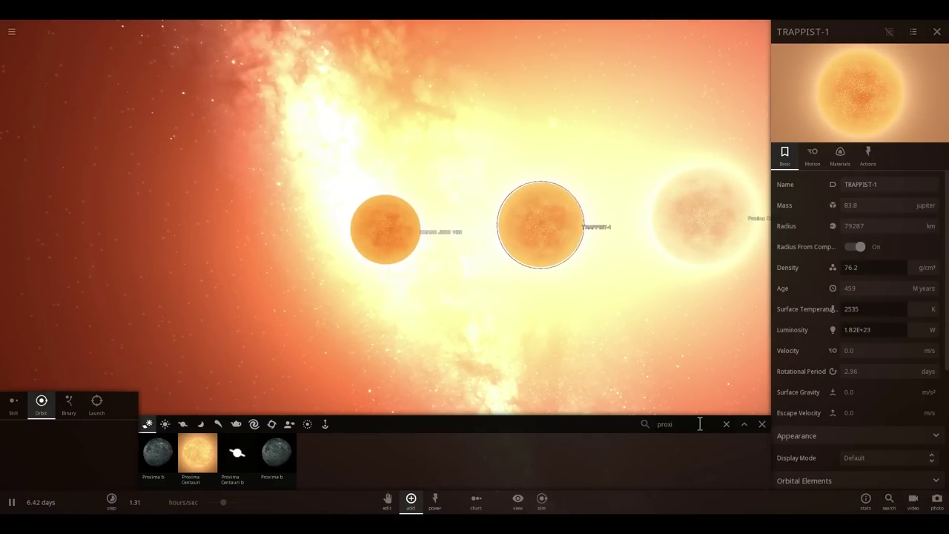
text(ju)
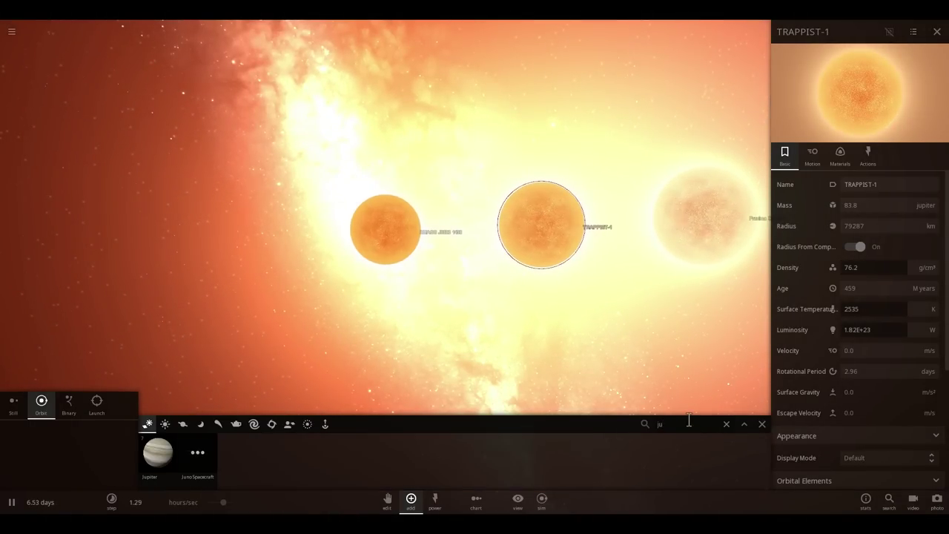
drag(160, 455, 397, 235)
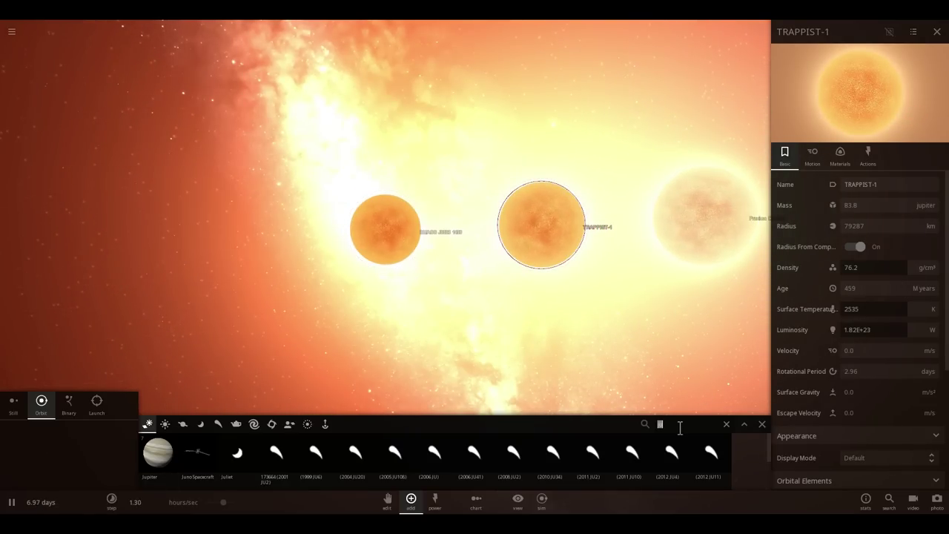
Find HD 100546 b with the search "hd 1005" and place the planet near the row of three stars.
text(hd 1005)
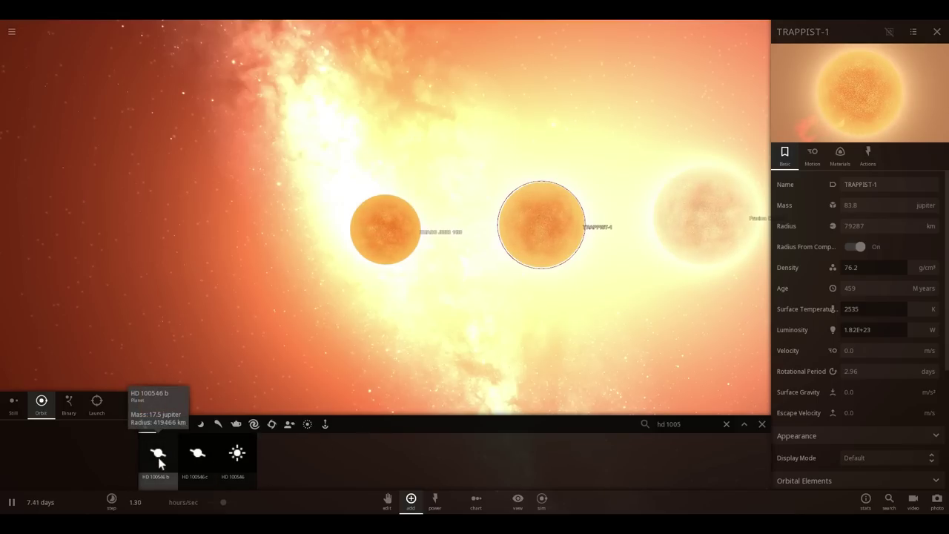
drag(158, 463, 582, 236)
right_drag(583, 230, 625, 217)
scroll(627, 198, down, 3)
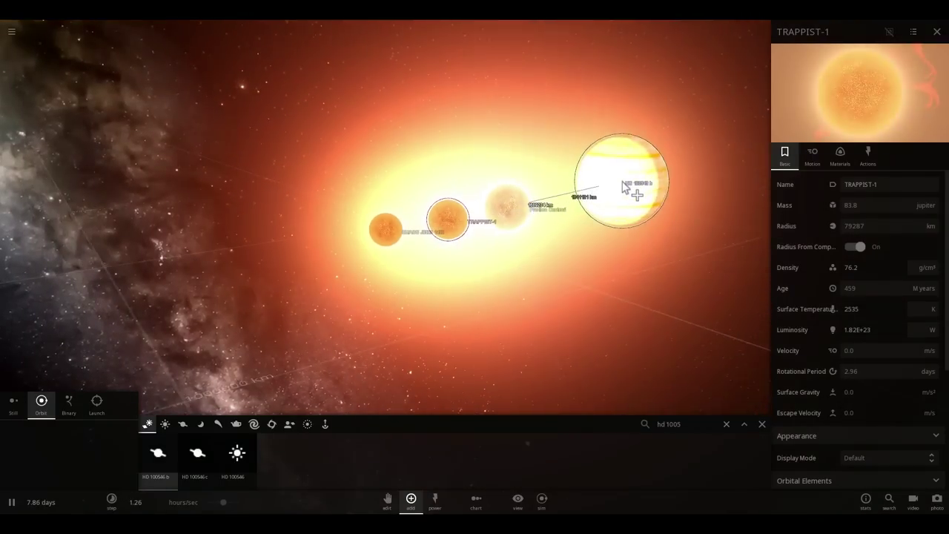
drag(589, 185, 363, 113)
click(360, 109)
key(Escape)
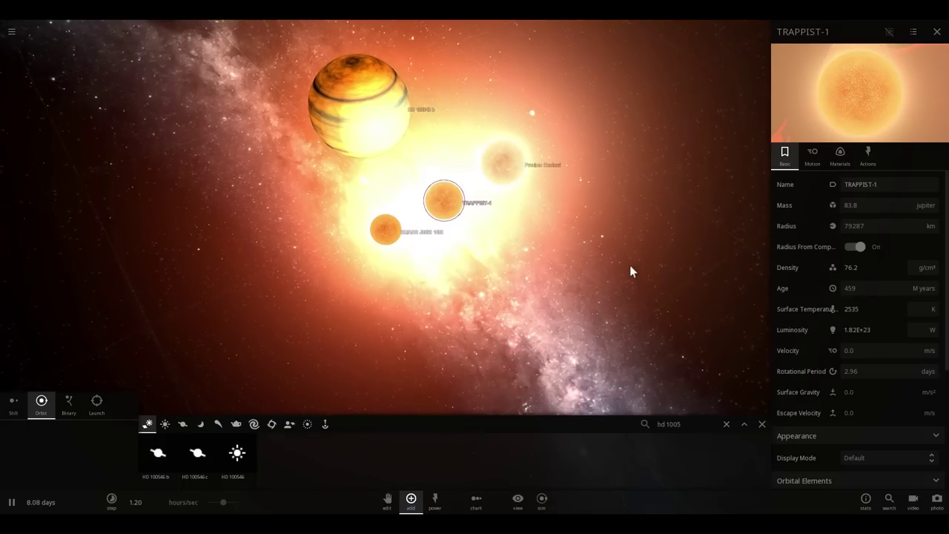
Focus on Proxima Centauri, find the Sun in the object library and place it on the open side beyond Proxima Centauri.
right_drag(630, 267, 553, 212)
click(557, 239)
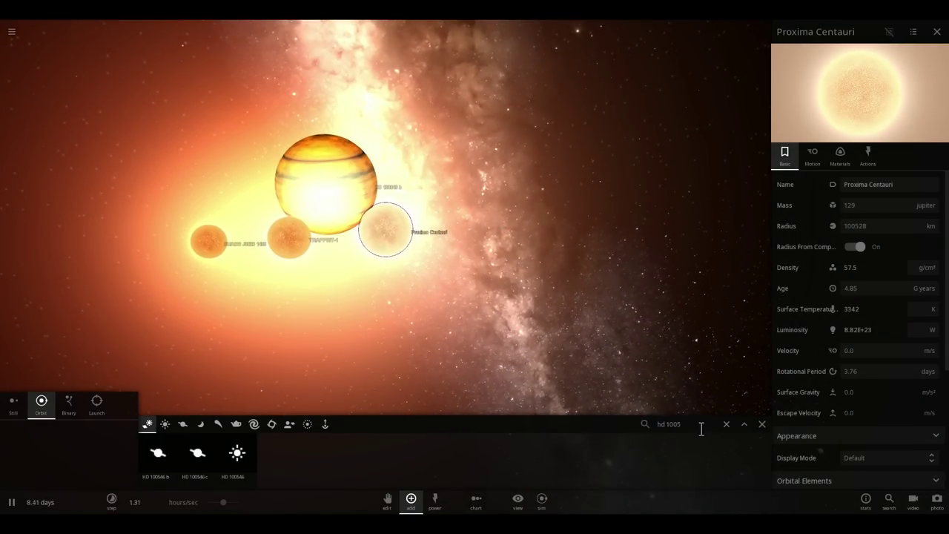
text(sun)
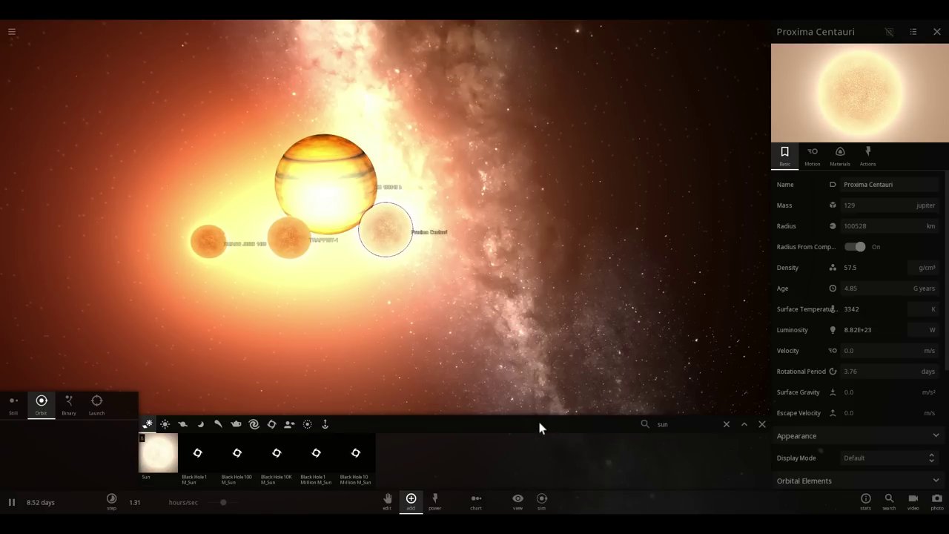
click(158, 451)
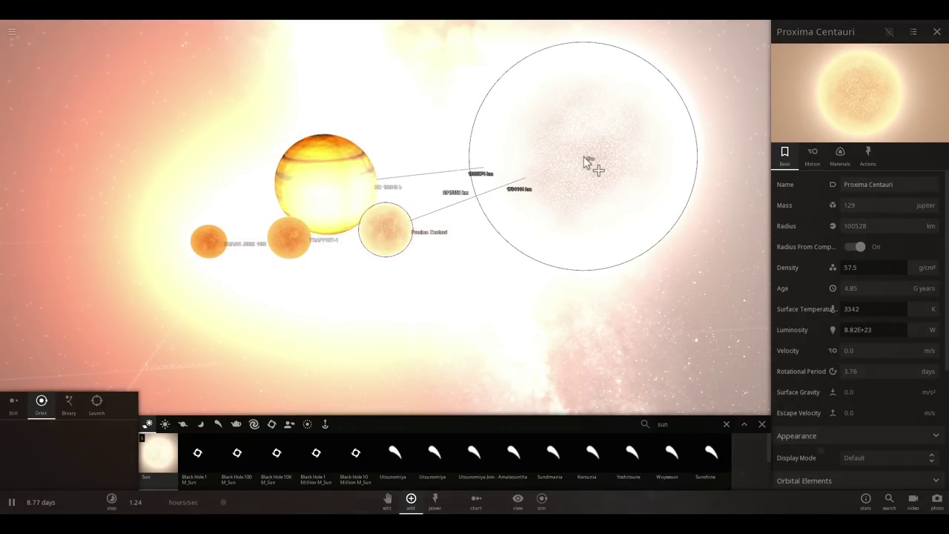
click(585, 159)
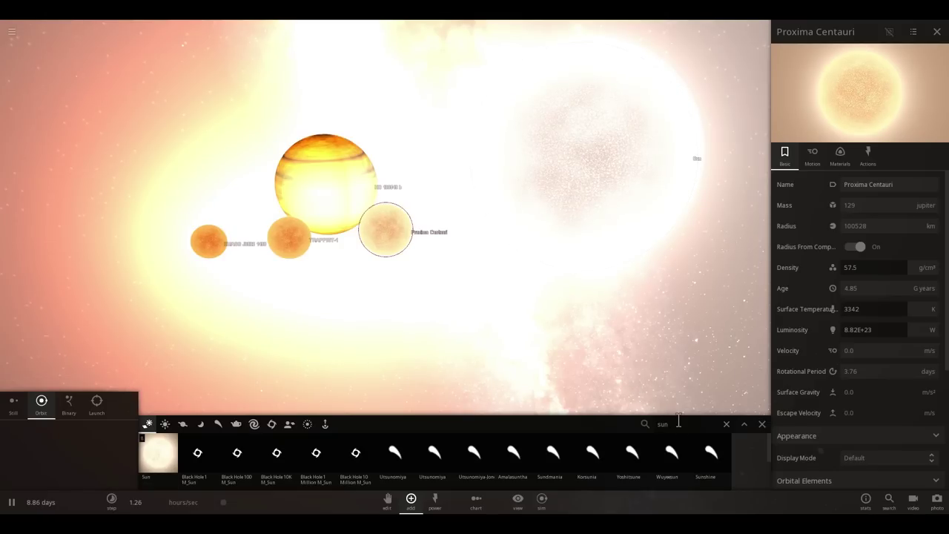
Find Earth with the search "eart", place it beyond 2MASS J0523 1403 at the small end of the row, and compare it with its neighbours.
text(eart)
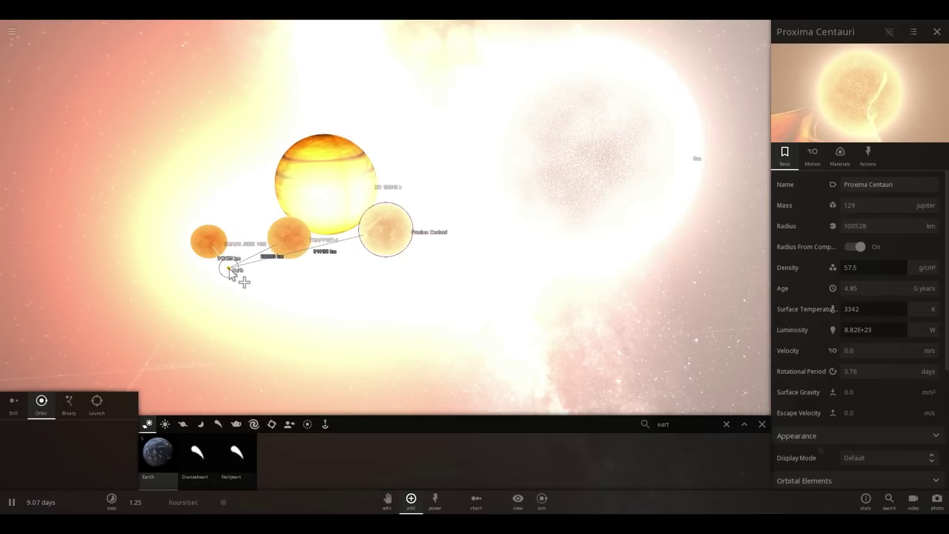
scroll(229, 270, up, 4)
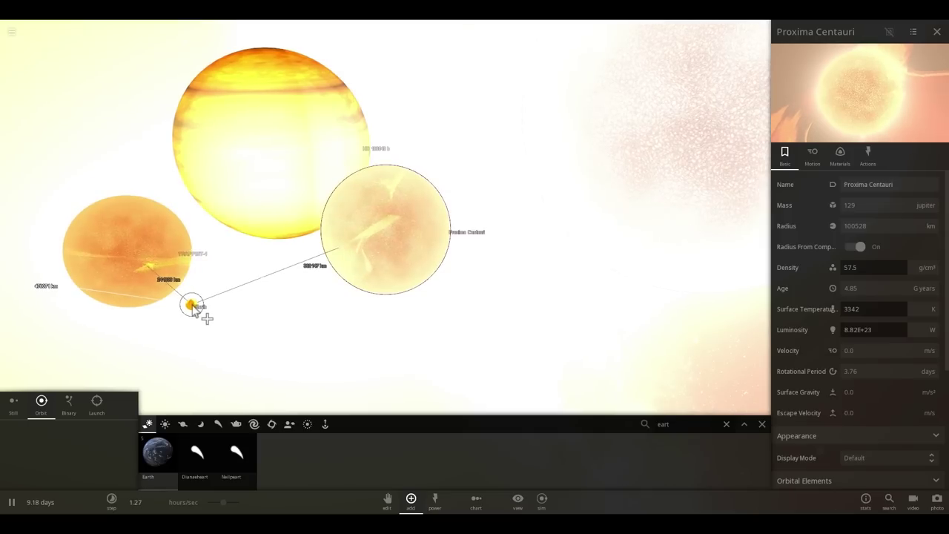
scroll(186, 312, down, 3)
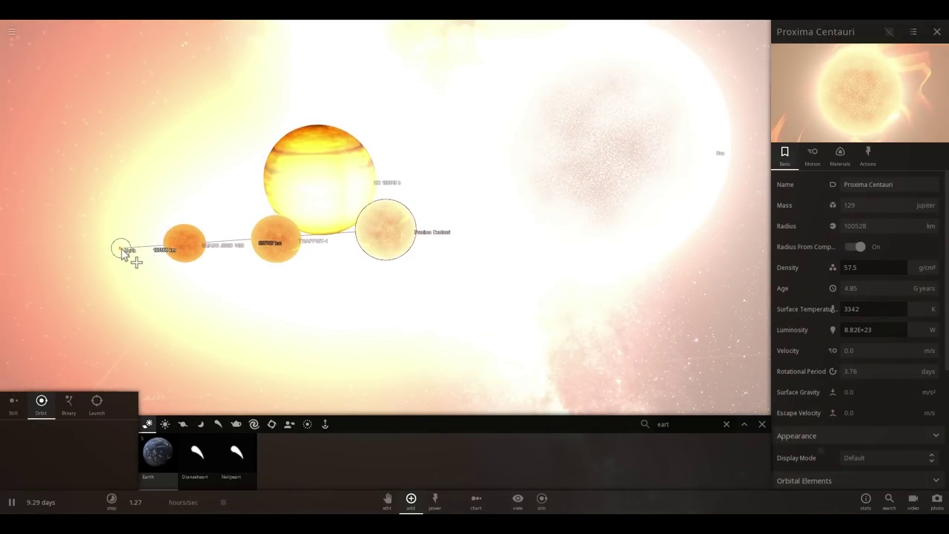
double_click(132, 251)
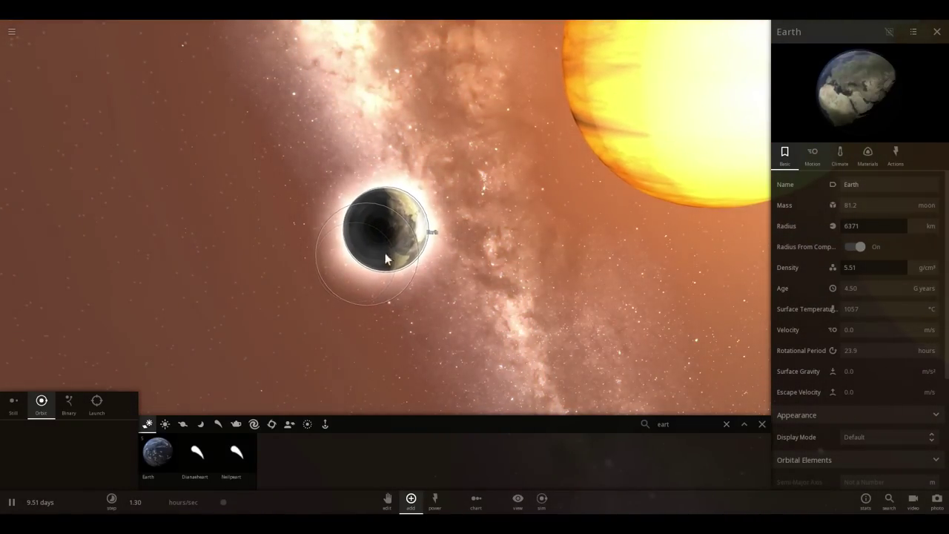
scroll(458, 250, up, 2)
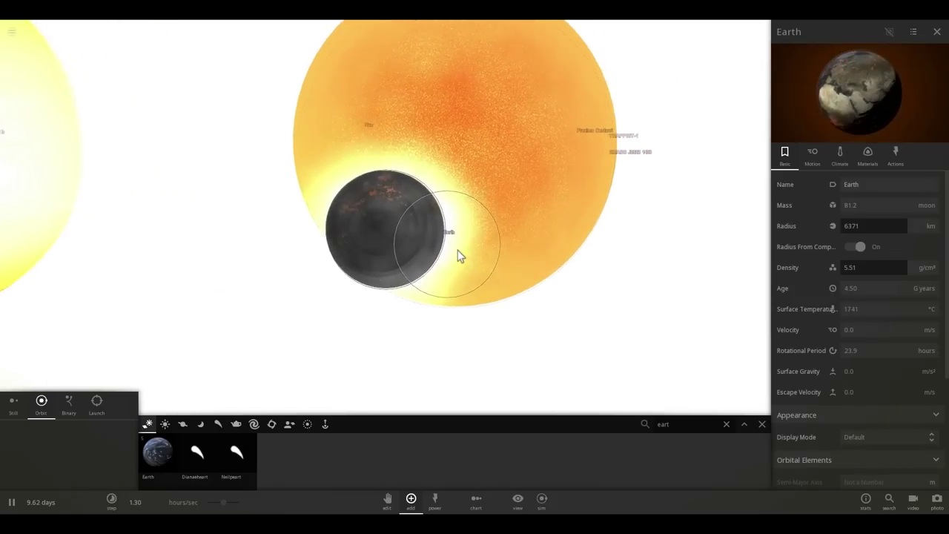
scroll(428, 246, up, 2)
right_drag(428, 245, 509, 252)
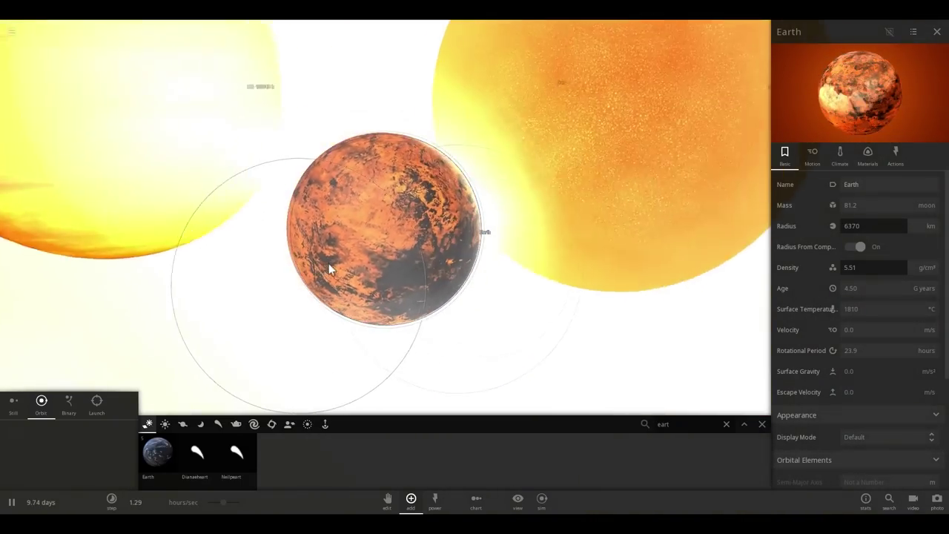
scroll(475, 245, down, 6)
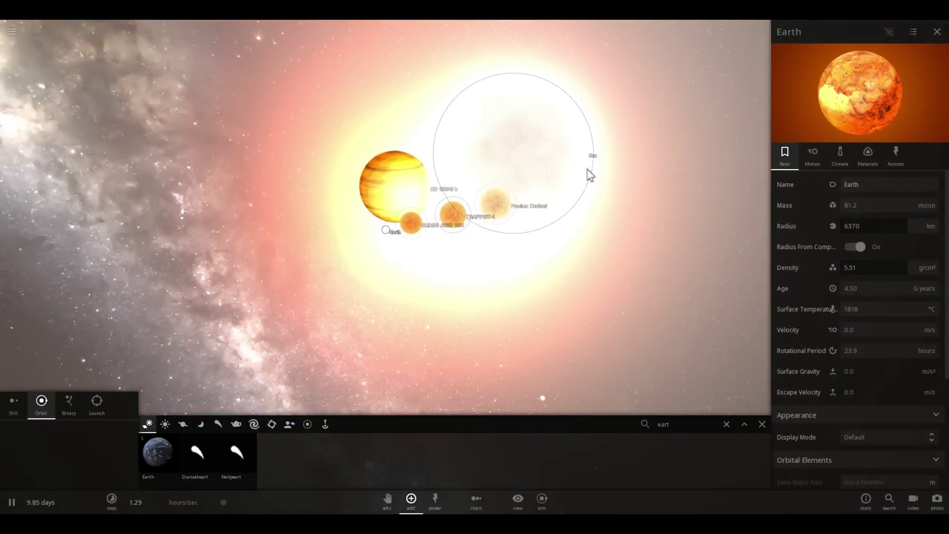
Focus on the Sun, search the object library for "siri" and try the white dwarf Sirius B beside the Sun.
double_click(559, 161)
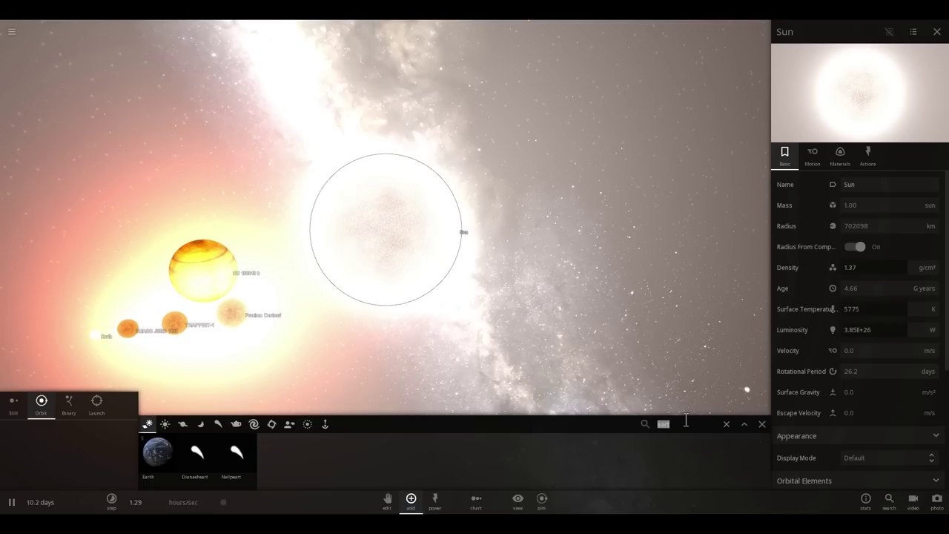
text(siri)
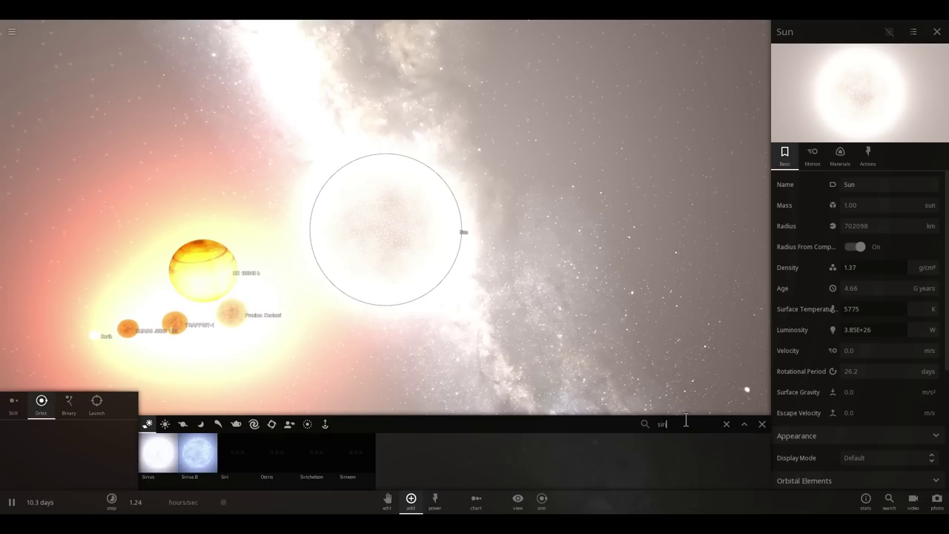
mouse_move(186, 459)
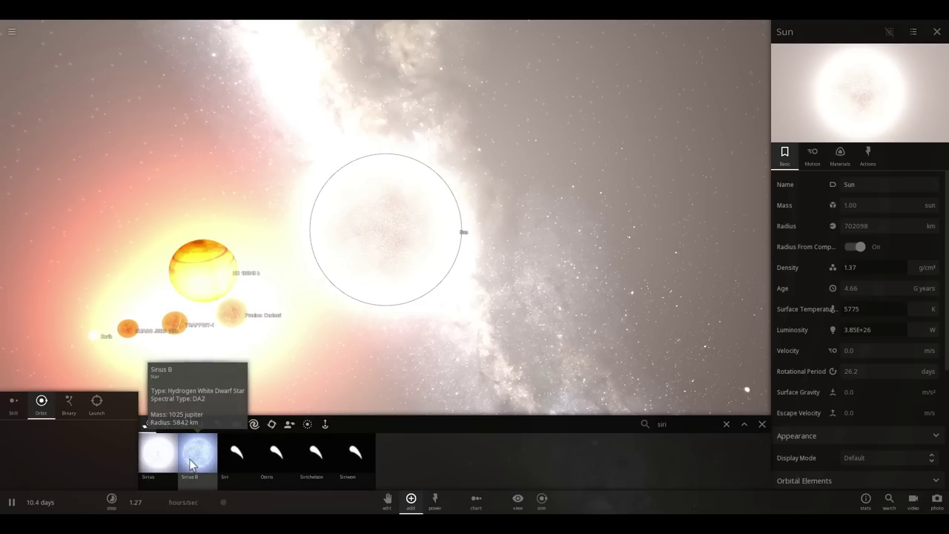
click(192, 463)
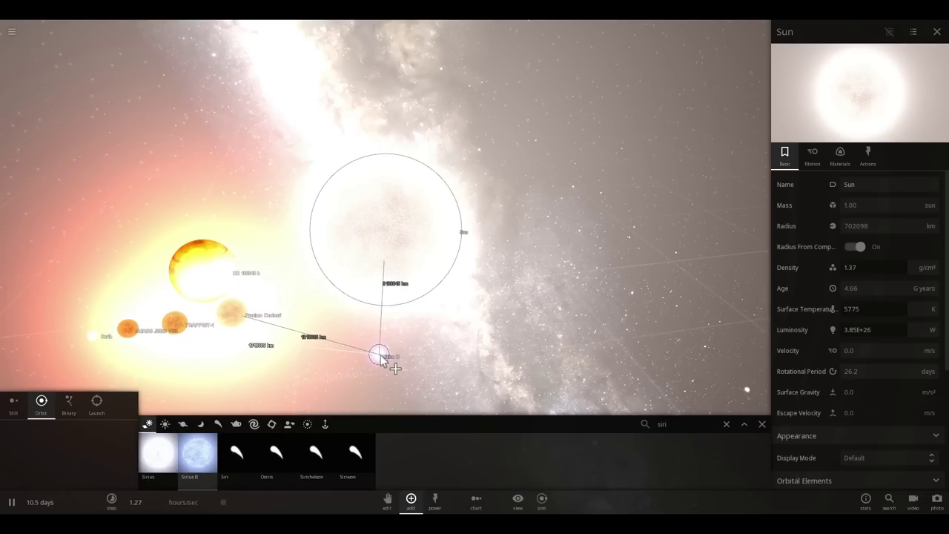
right_drag(380, 354, 377, 365)
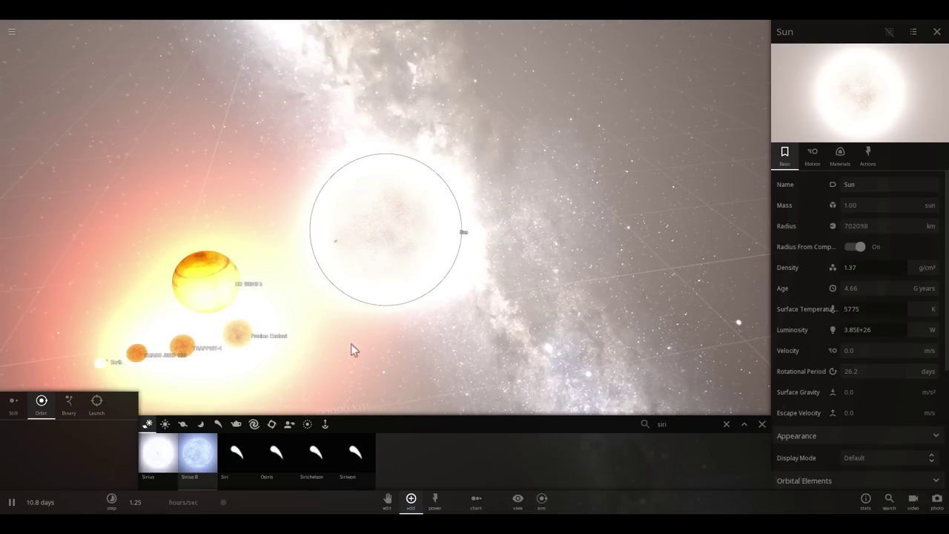
Place Sirius on the open side beyond the Sun and focus on it.
mouse_move(158, 460)
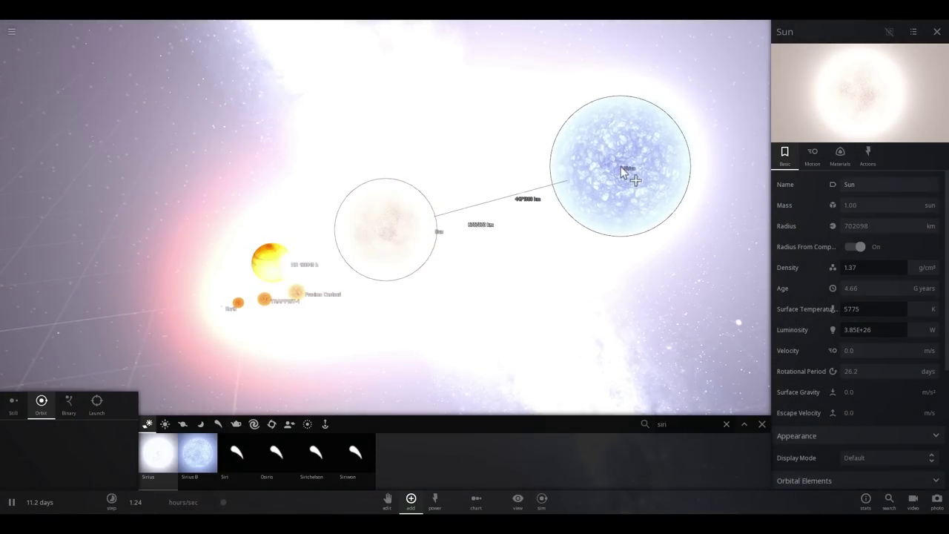
click(621, 170)
key(Escape)
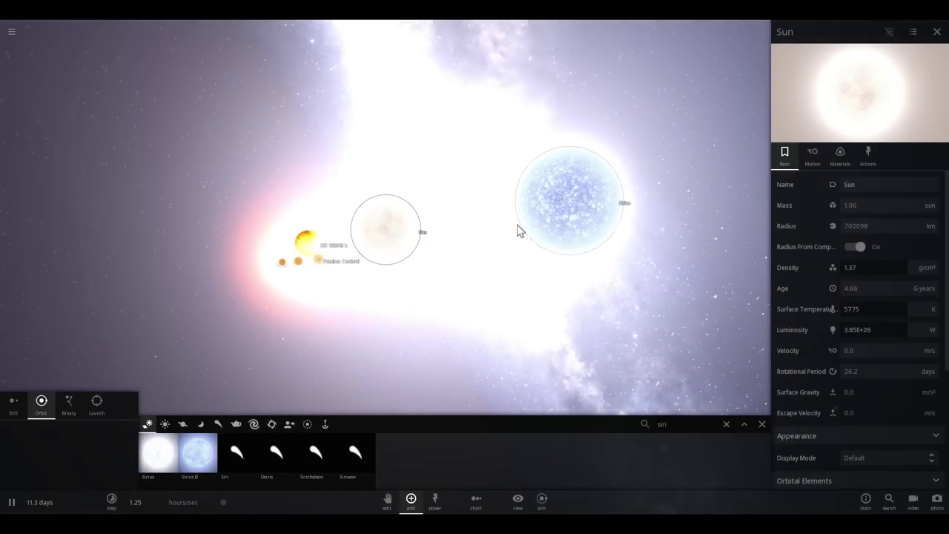
double_click(600, 215)
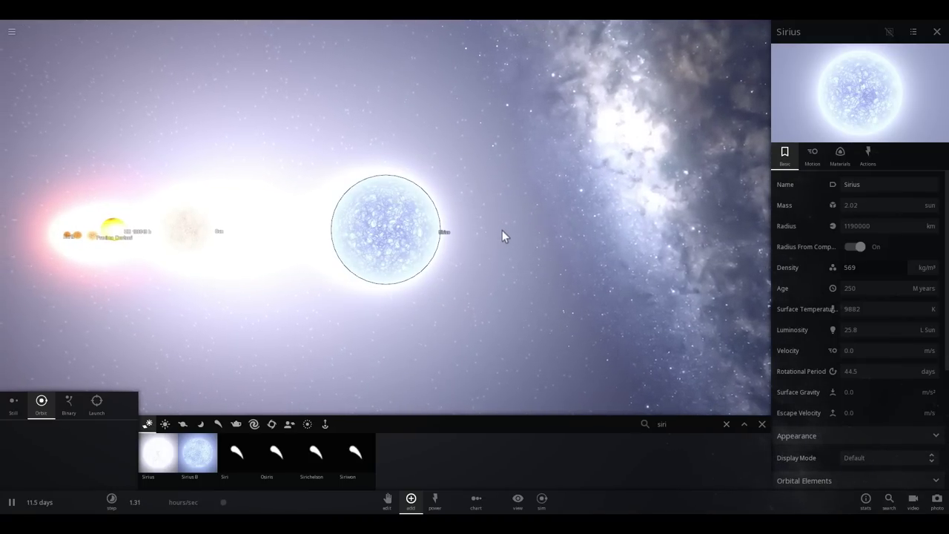
Find the star Pollux with the search "pollux" and place it on the open side beyond Sirius.
key(BackSpace)
key(BackSpace)
key(BackSpace)
key(BackSpace)
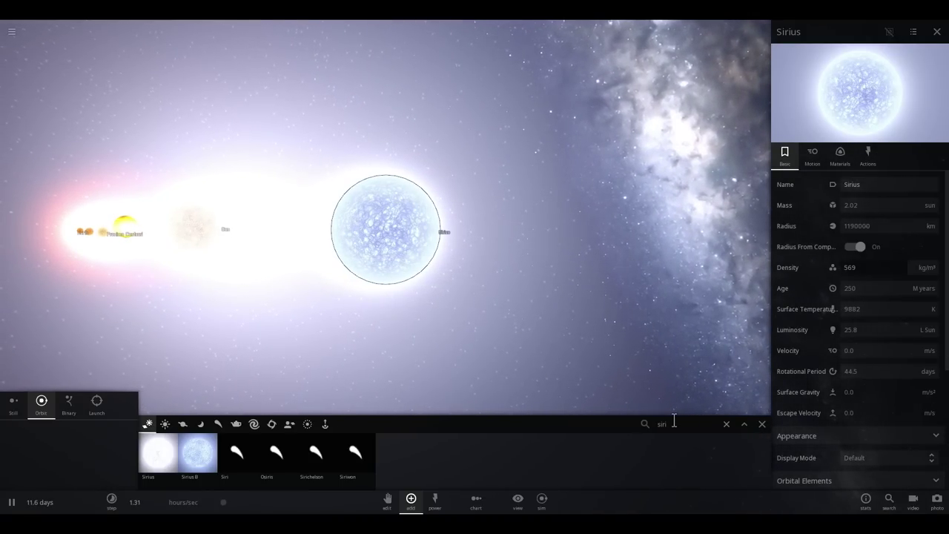
text(pollux)
click(242, 454)
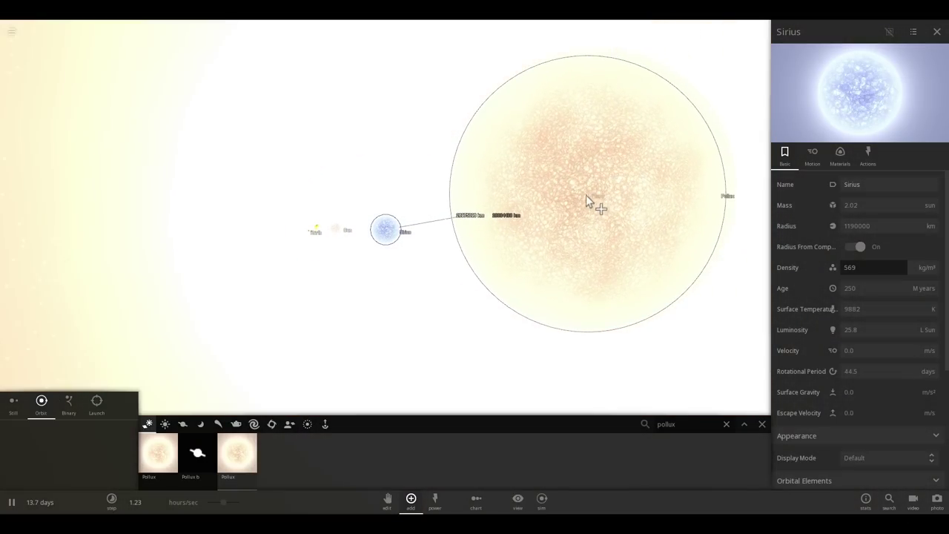
click(590, 202)
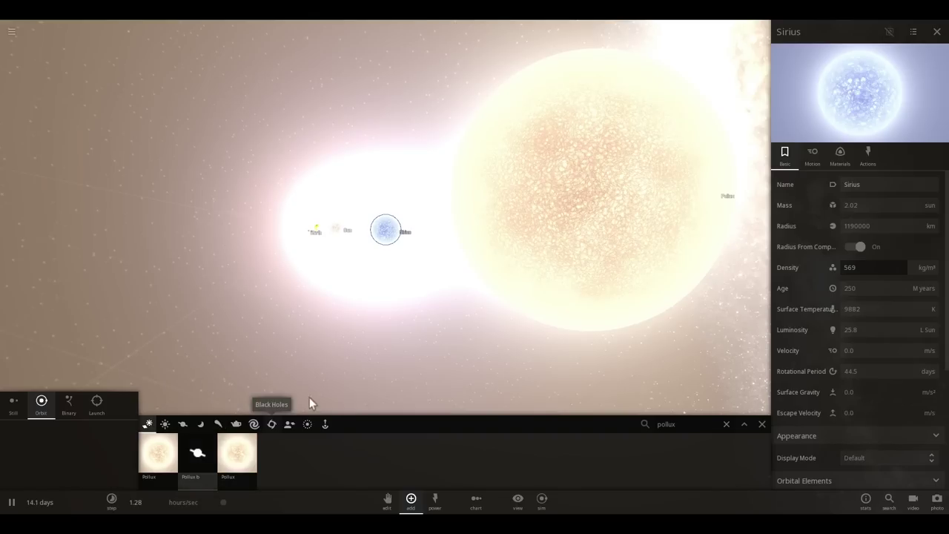
Try the planet Pollux b beside Sirius and against Earth at the small end of the row.
scroll(361, 309, up, 3)
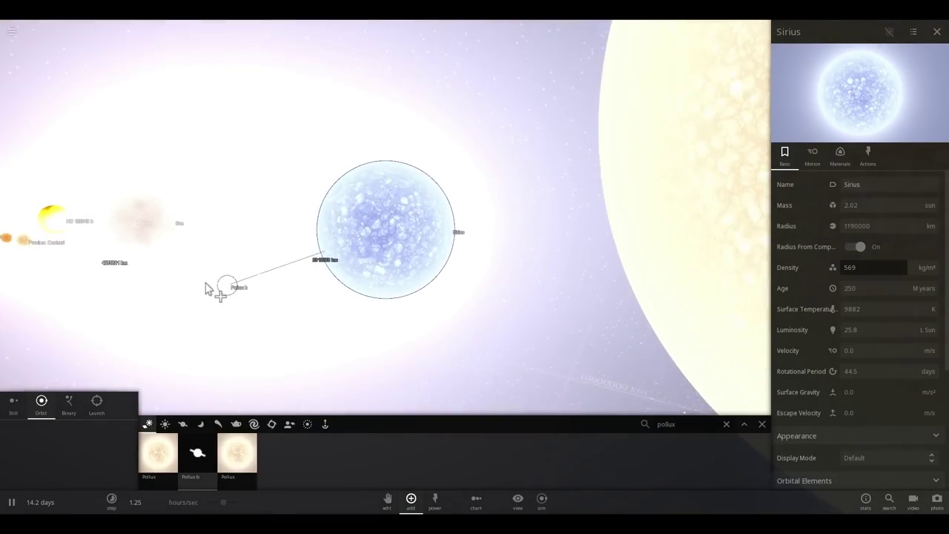
scroll(60, 254, down, 3)
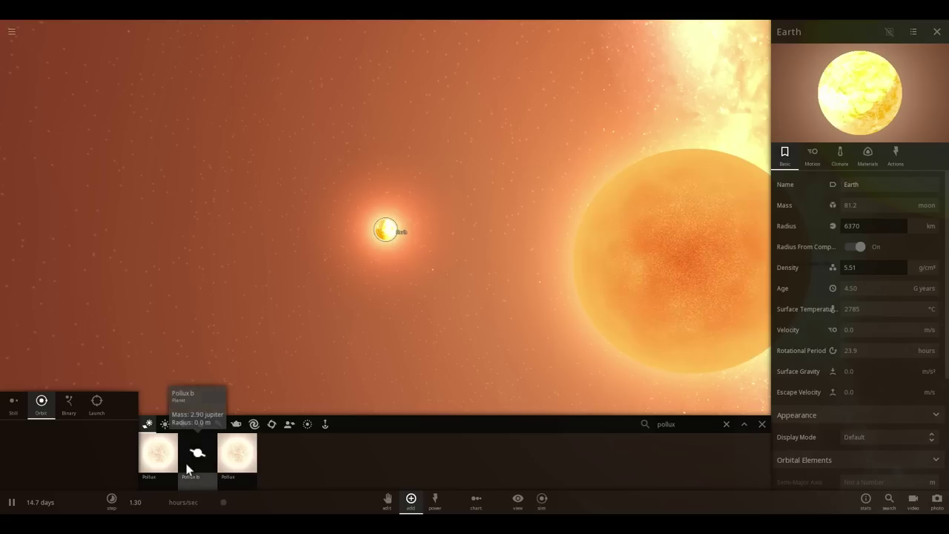
click(188, 459)
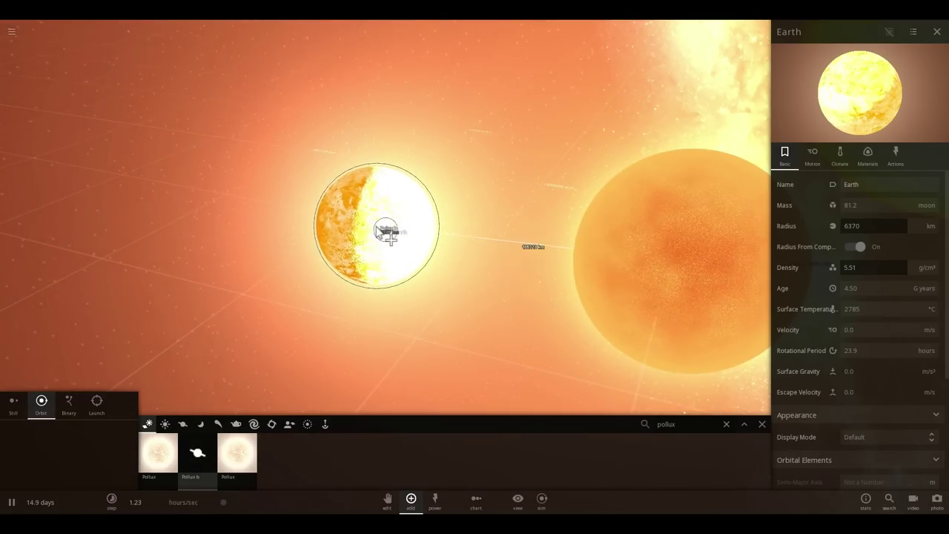
scroll(261, 246, down, 3)
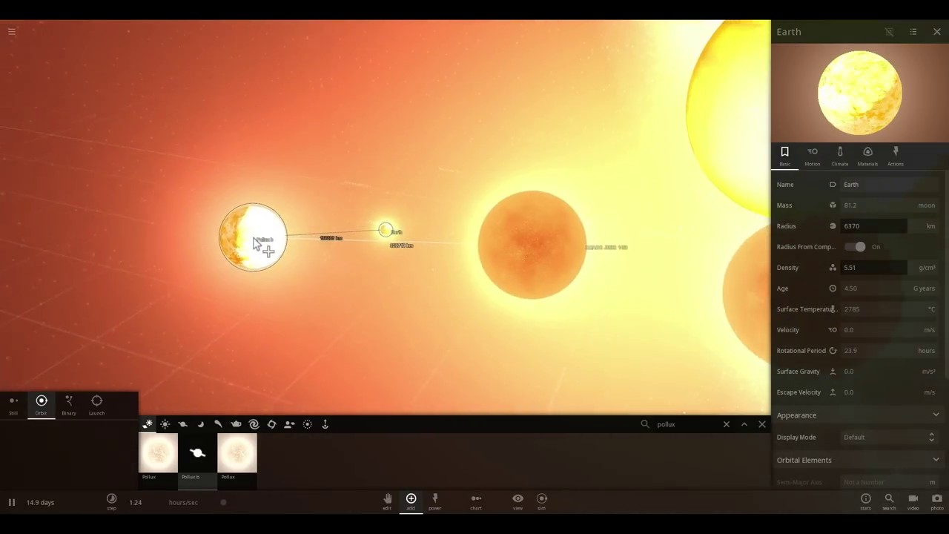
scroll(255, 245, down, 5)
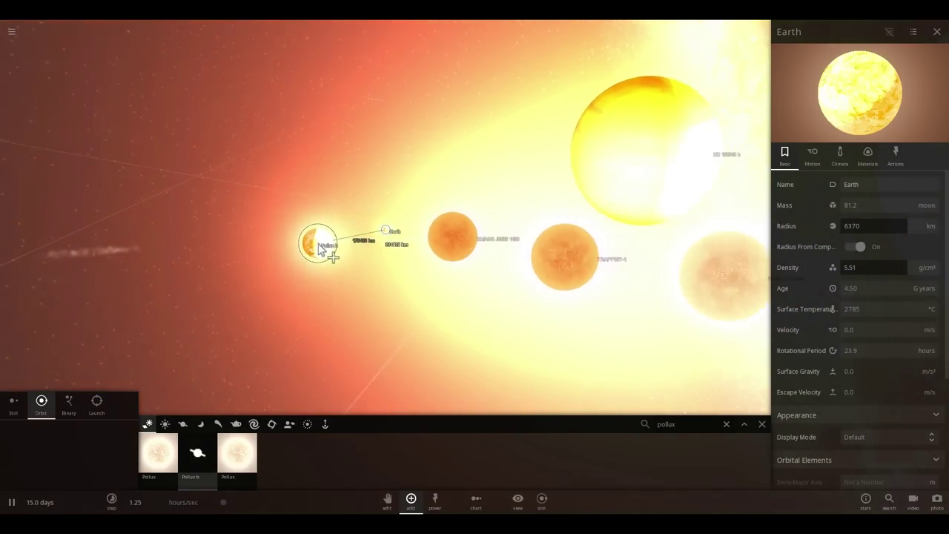
scroll(509, 243, down, 3)
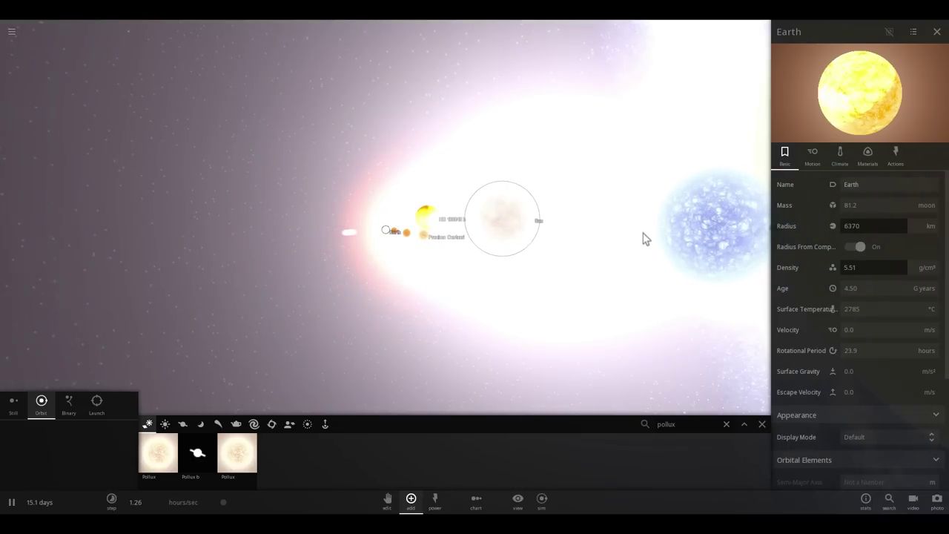
Focus on Pollux, find Arcturus with the search "Arc" and place it on the open side beyond Pollux.
scroll(593, 246, down, 2)
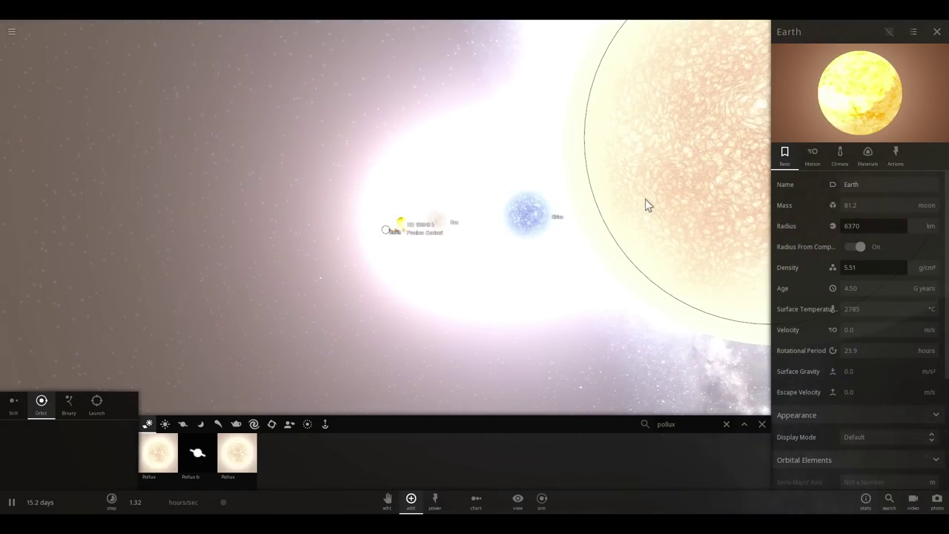
click(645, 198)
scroll(536, 232, down, 3)
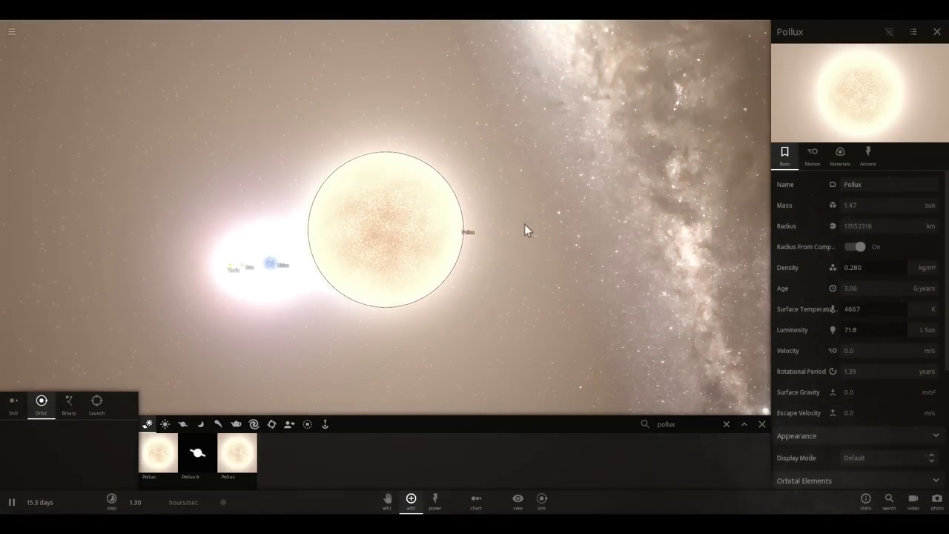
scroll(516, 232, up, 2)
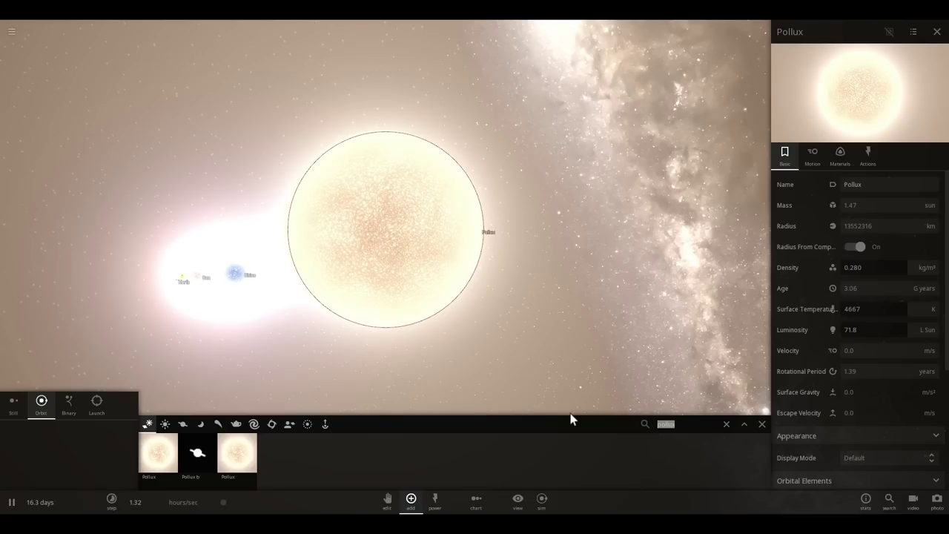
text(Arc)
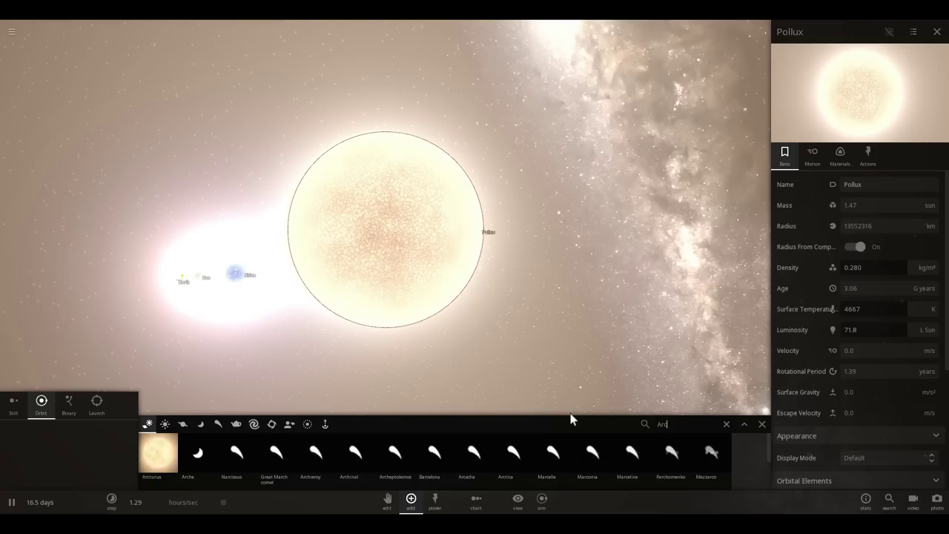
click(160, 467)
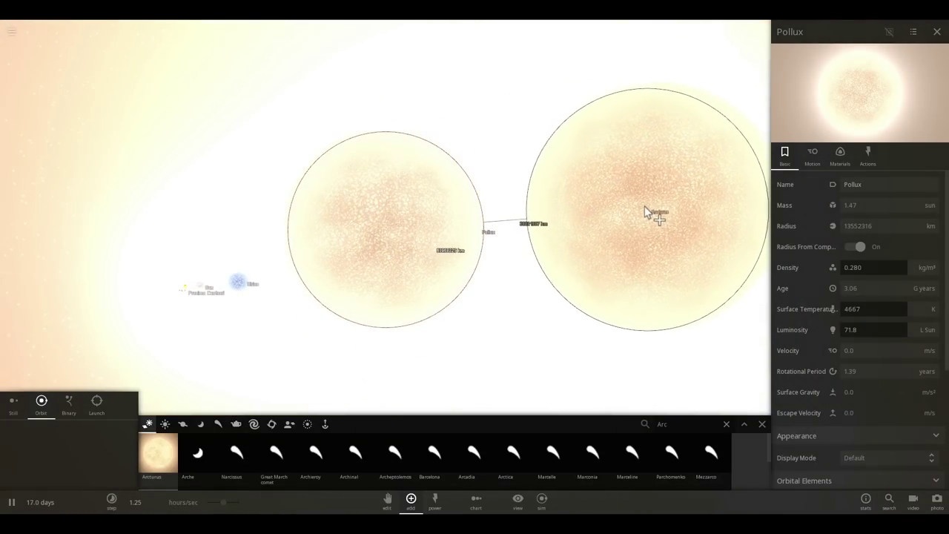
click(647, 213)
scroll(533, 252, down, 3)
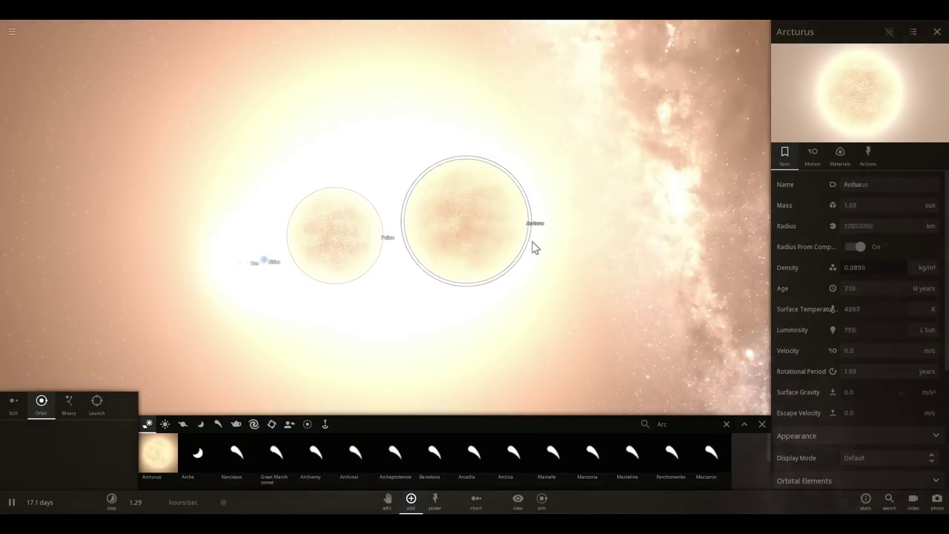
scroll(517, 217, up, 3)
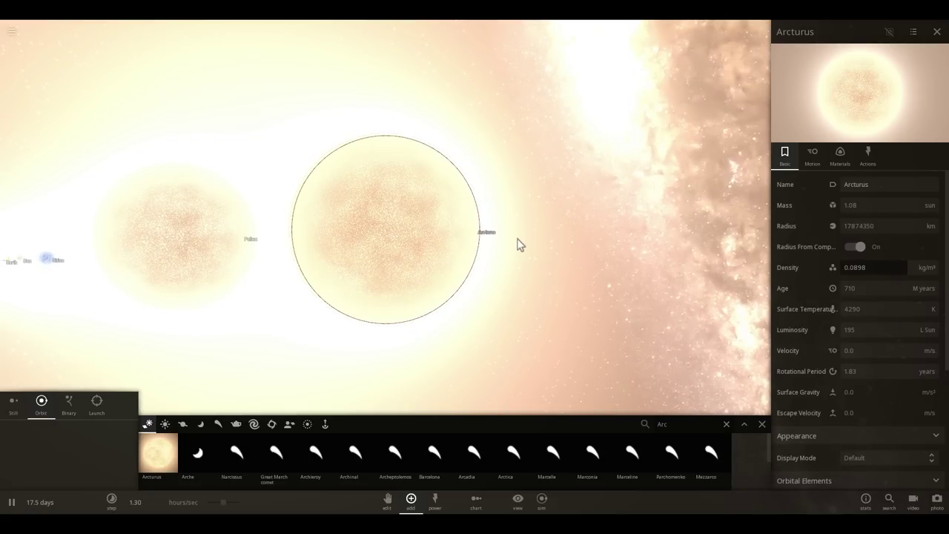
Find Aldebaran with the search "aldeb" and place it on the open side beyond Arcturus.
scroll(518, 249, down, 3)
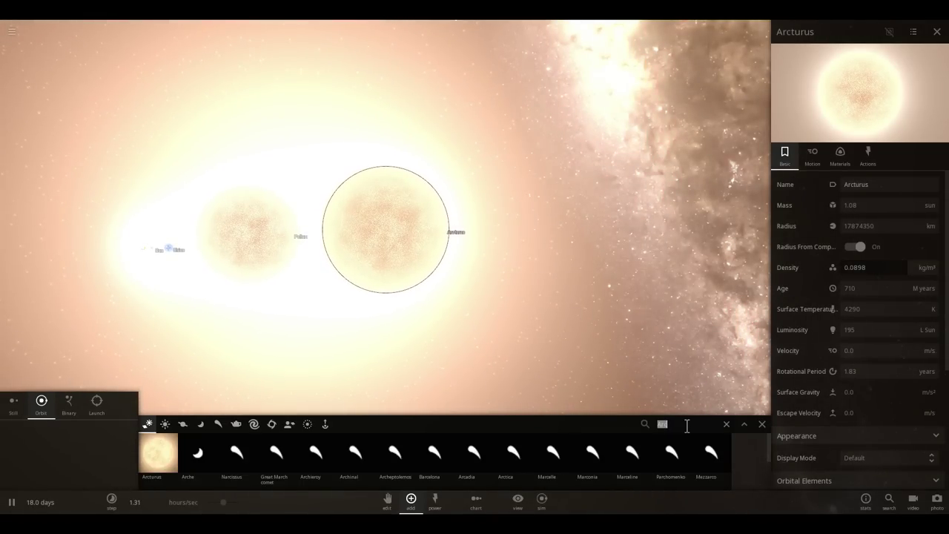
text(aldeb)
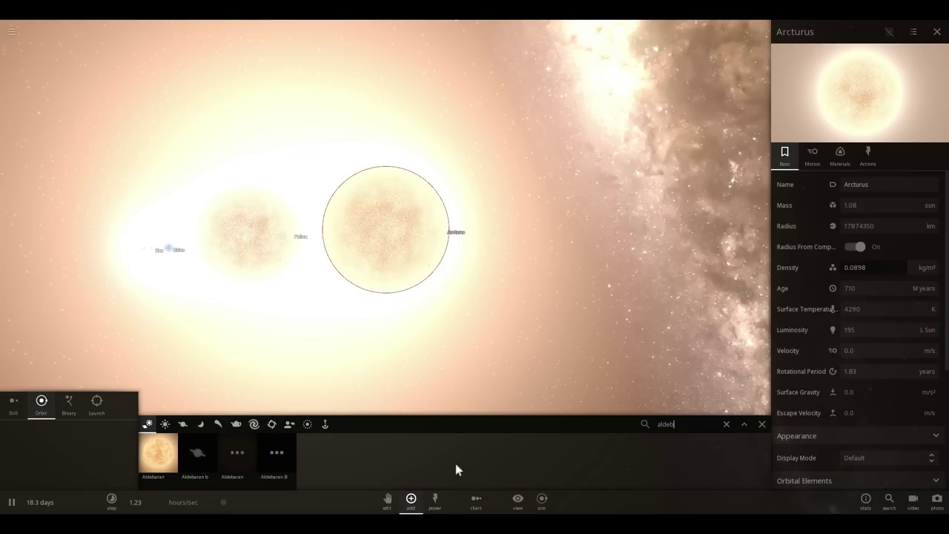
click(157, 454)
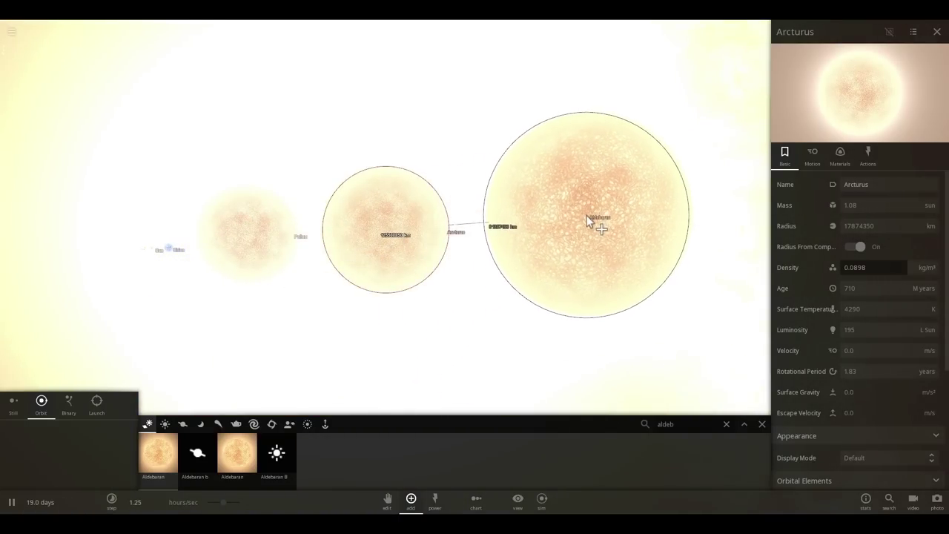
click(597, 214)
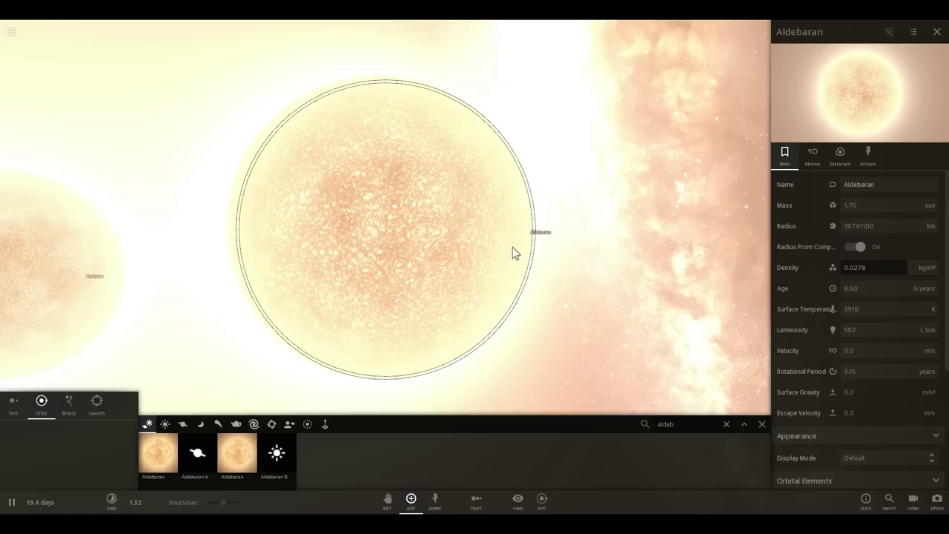
Find Rigel with the search "rigel" and place it on the open side beyond Aldebaran.
right_drag(515, 247, 341, 191)
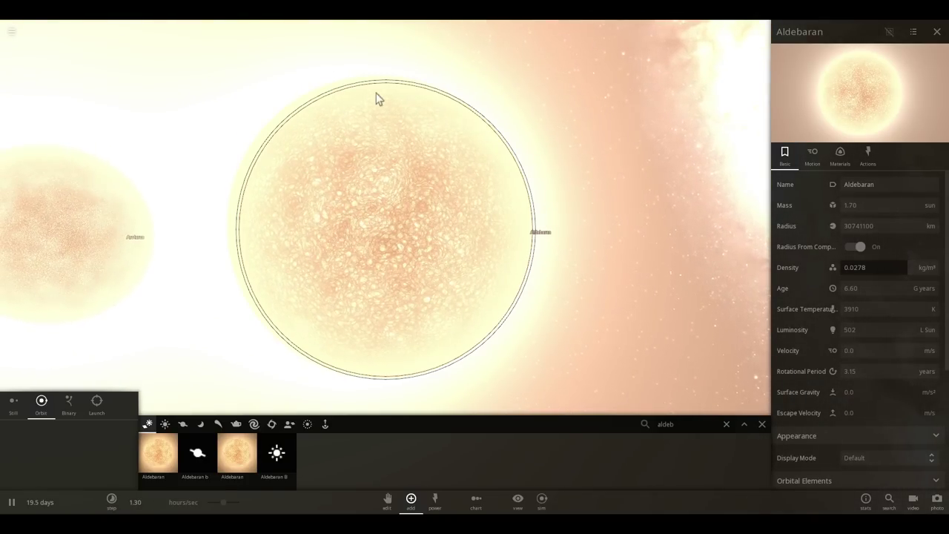
scroll(527, 201, down, 5)
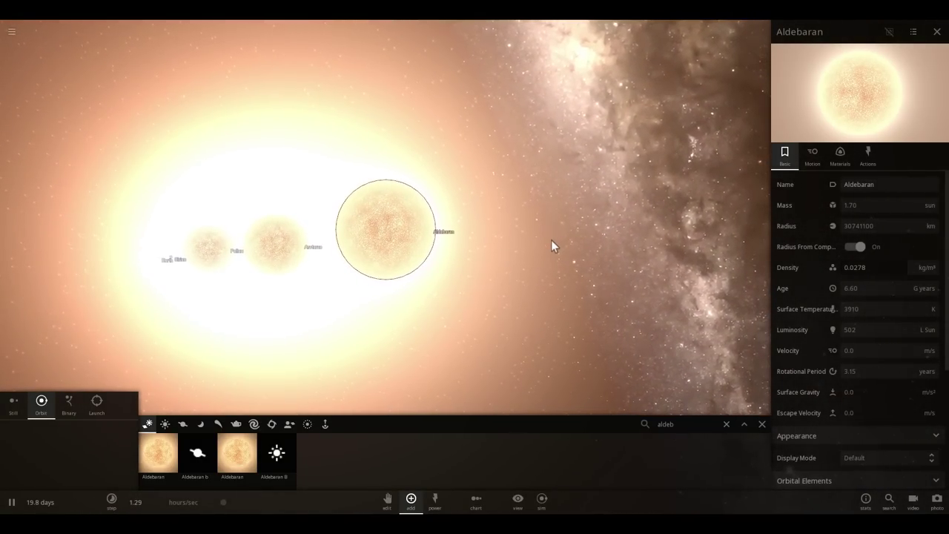
scroll(551, 241, up, 3)
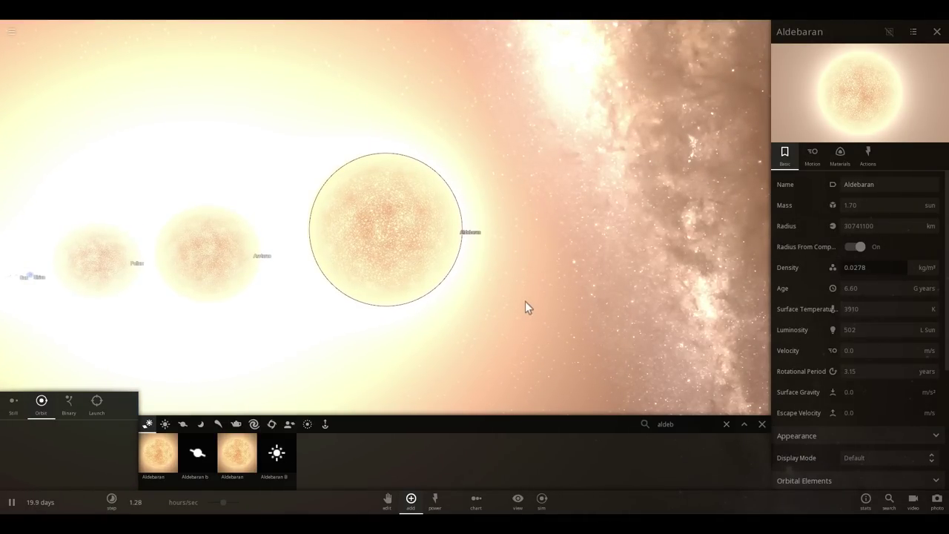
scroll(525, 301, down, 3)
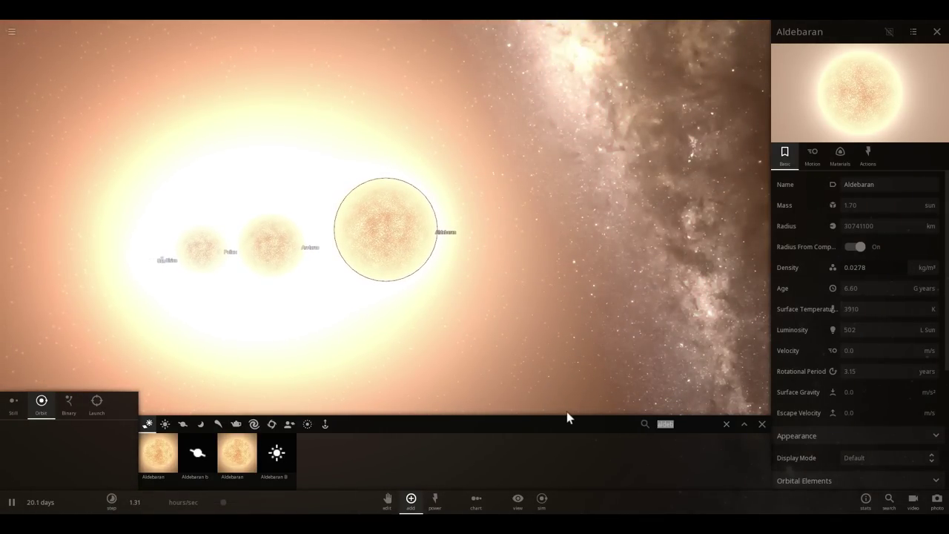
text(rigel)
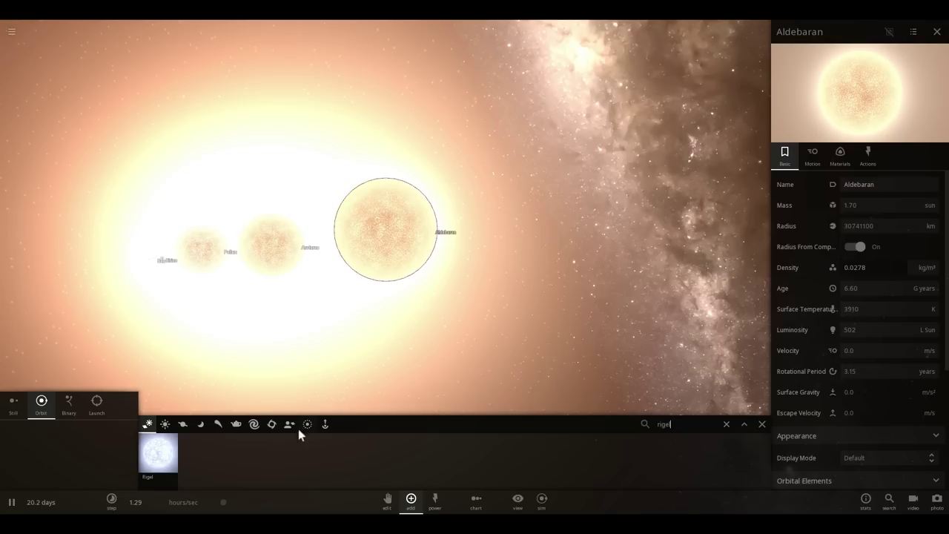
mouse_move(162, 465)
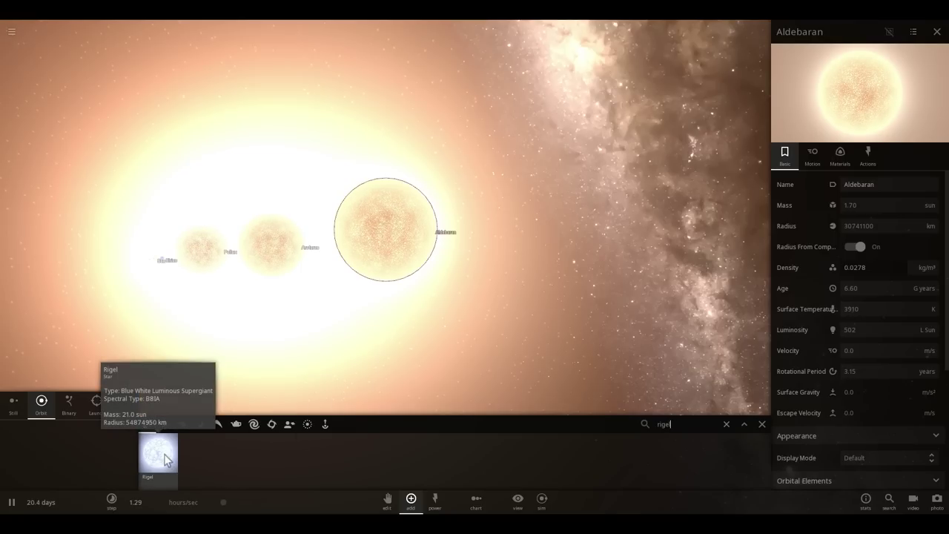
click(164, 460)
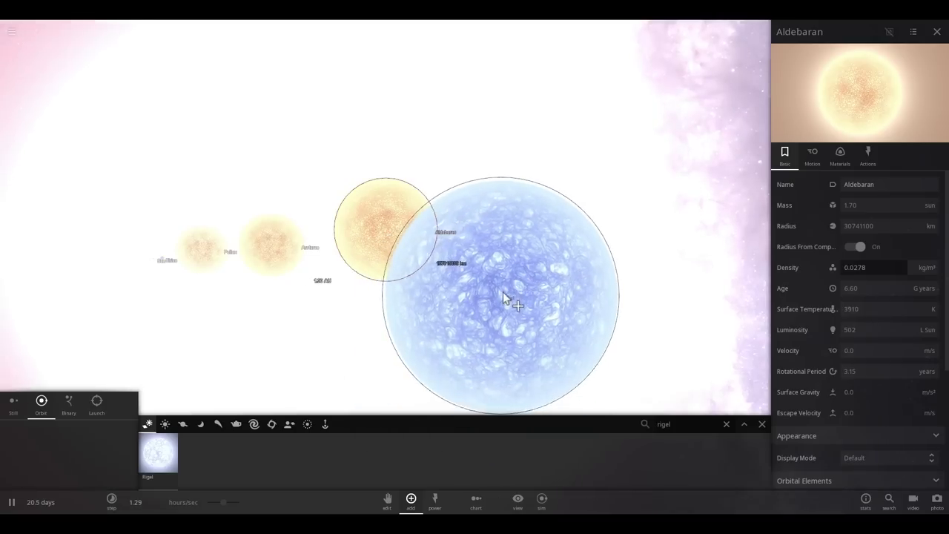
click(569, 211)
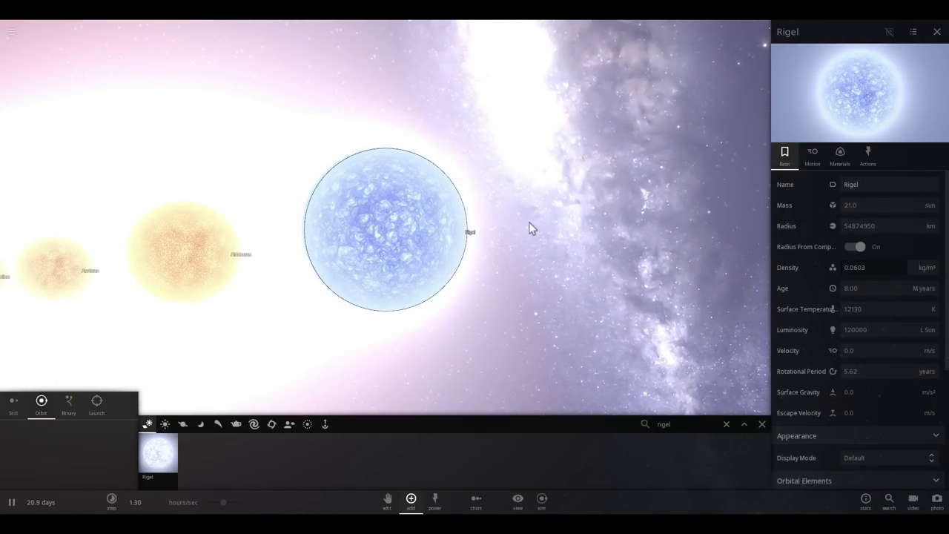
Pick the Sun from the star list and, with placement set to Still, compare its size against Rigel without adding it.
scroll(529, 223, up, 3)
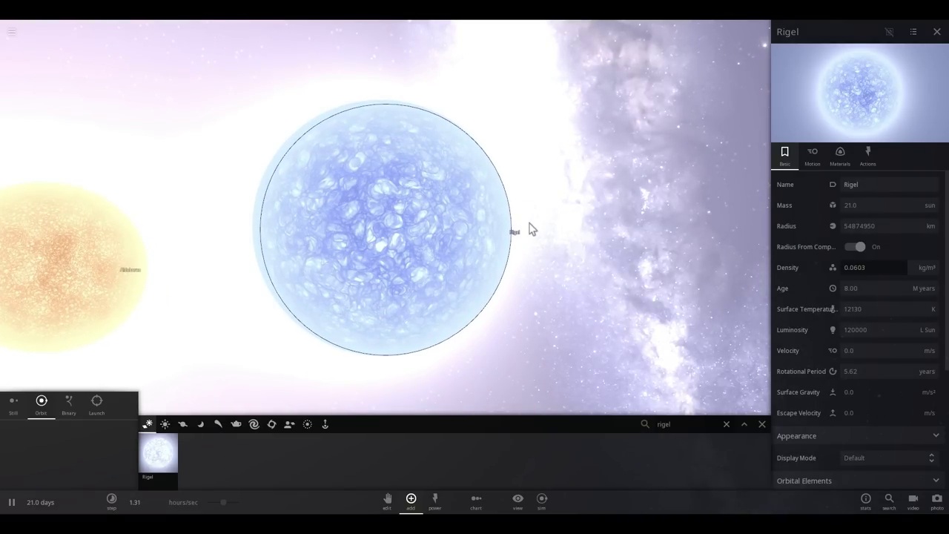
scroll(533, 224, down, 3)
drag(527, 218, 416, 207)
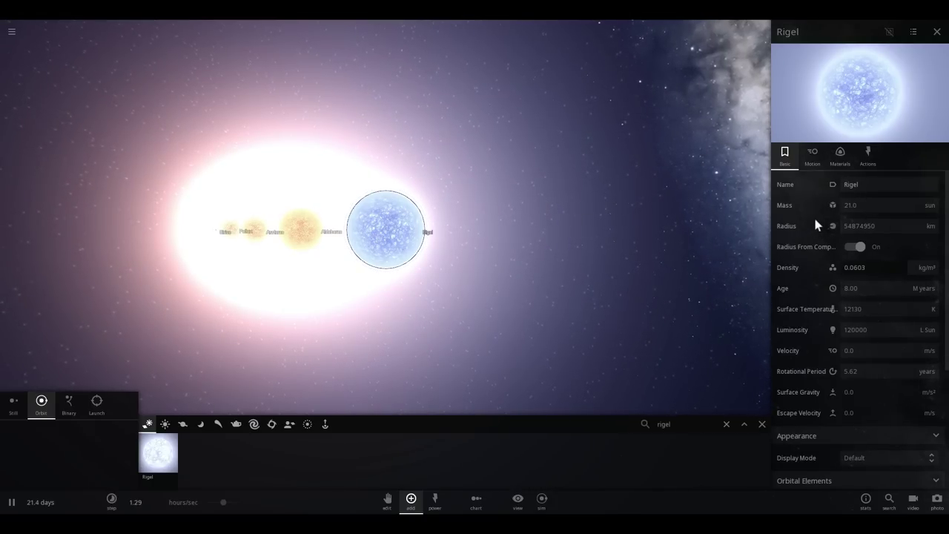
scroll(562, 260, up, 5)
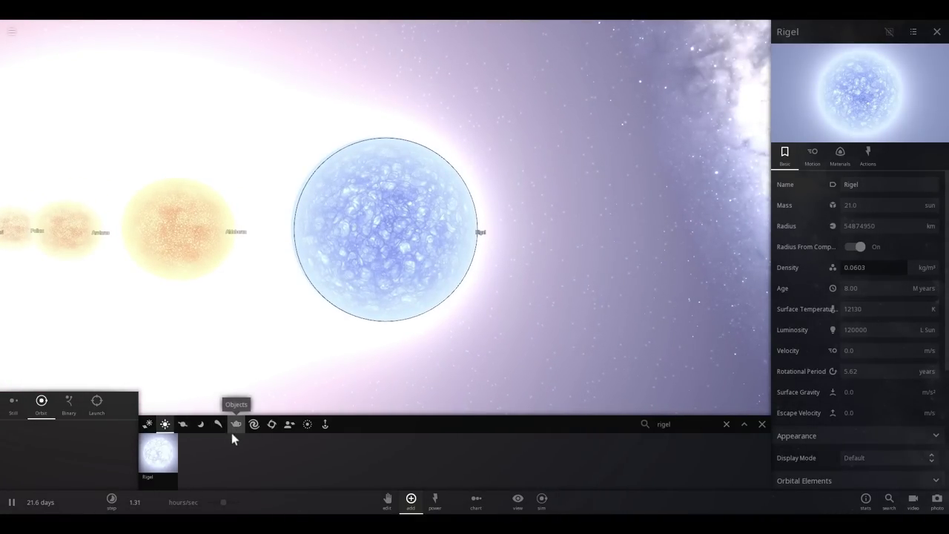
click(725, 425)
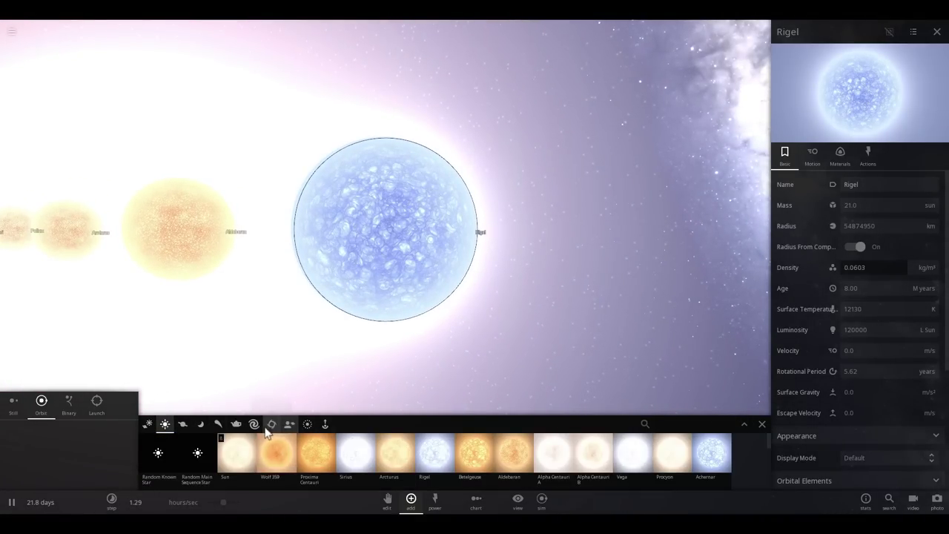
click(239, 452)
scroll(438, 321, up, 5)
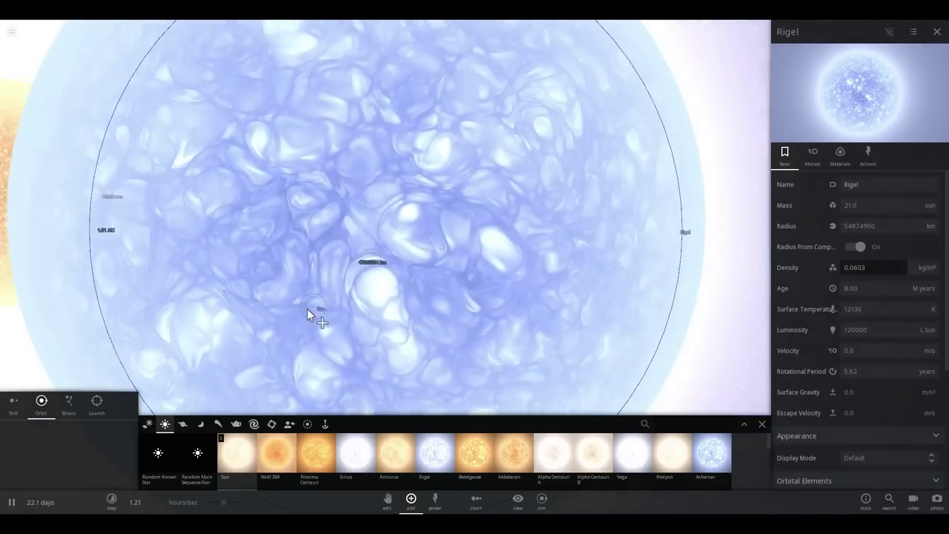
click(13, 405)
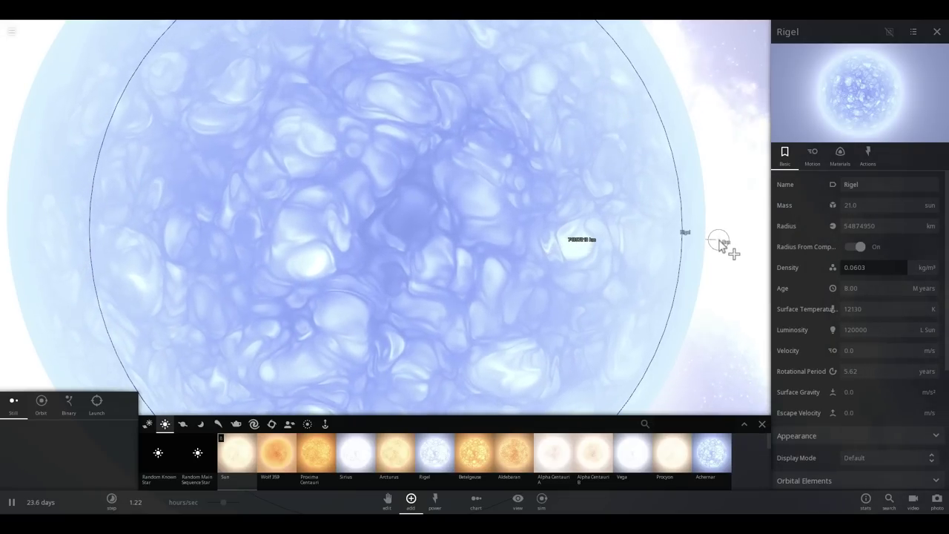
scroll(716, 250, down, 3)
scroll(705, 247, down, 2)
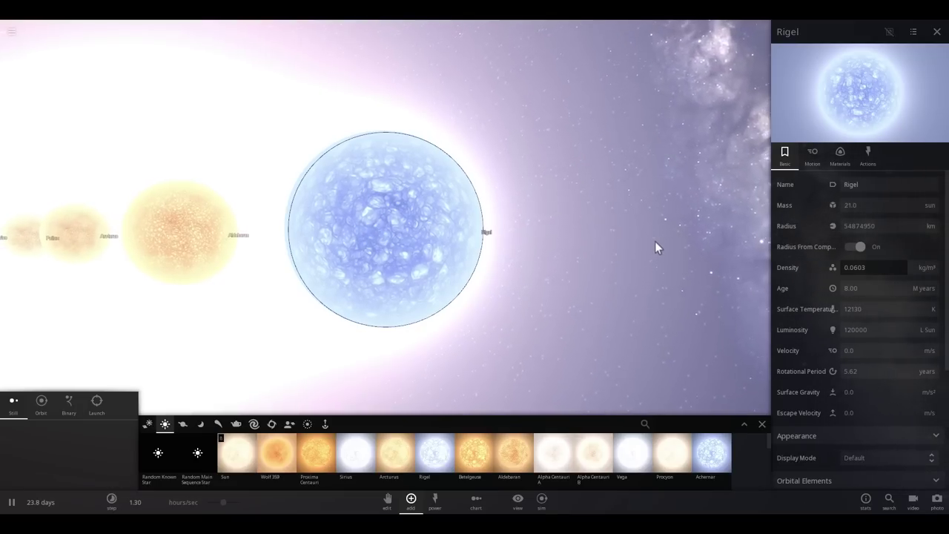
Find Antares with the search "anta", place it on the open side beyond Rigel and focus on it.
click(676, 424)
text(anta)
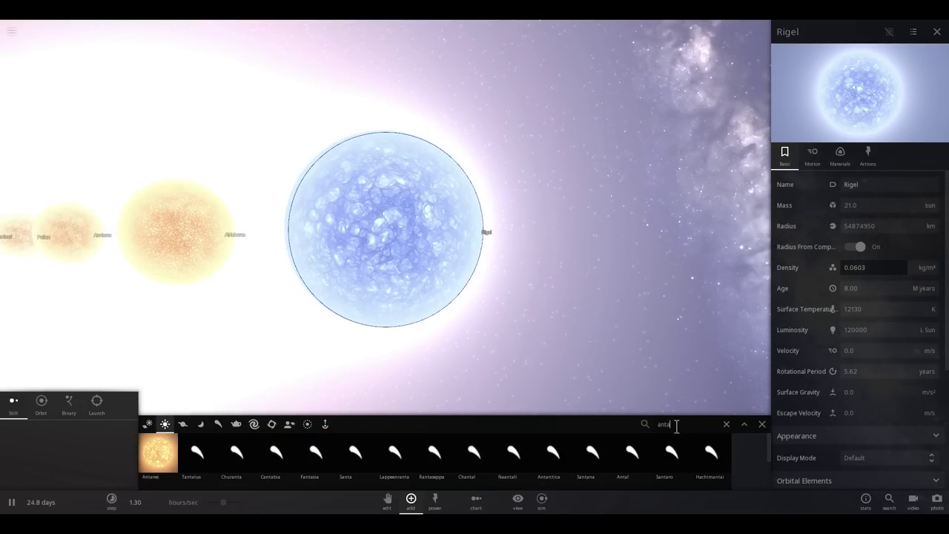
click(157, 469)
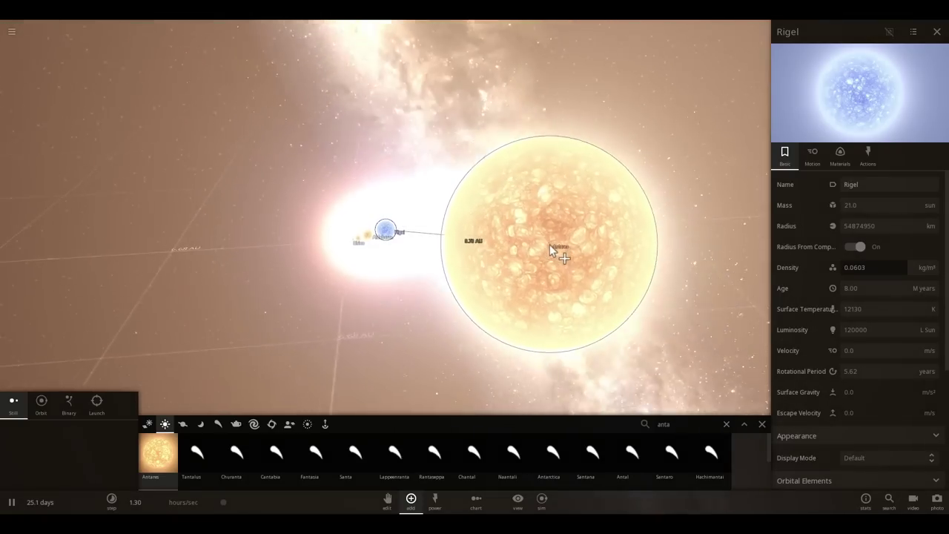
right_drag(550, 244, 491, 182)
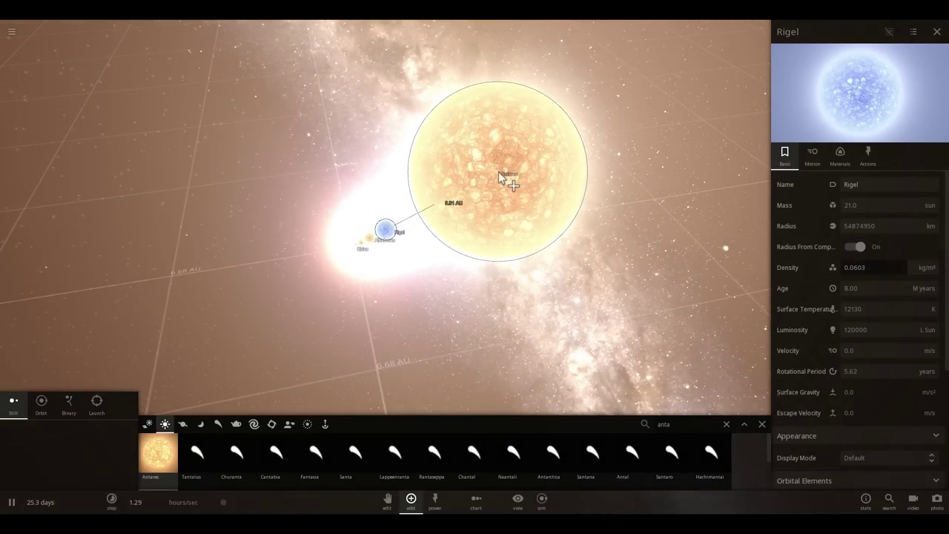
click(488, 170)
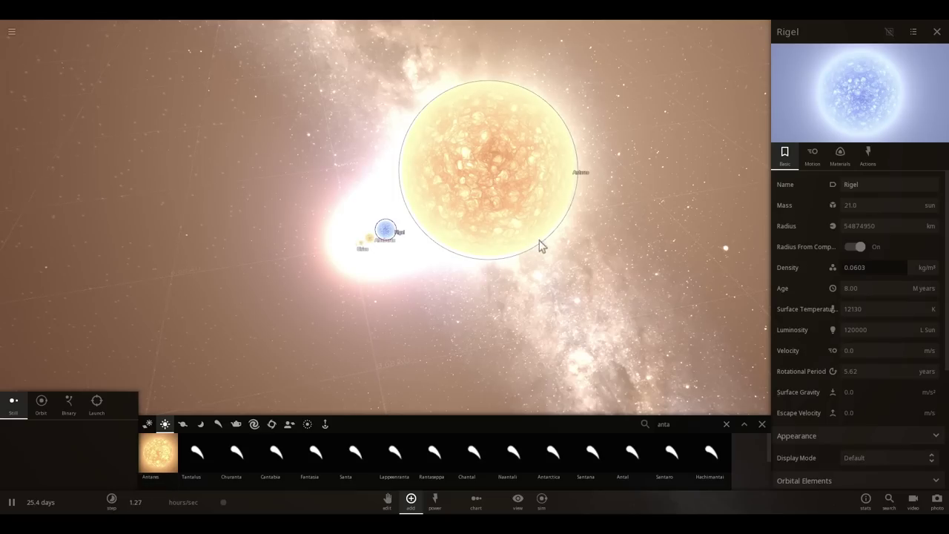
double_click(514, 201)
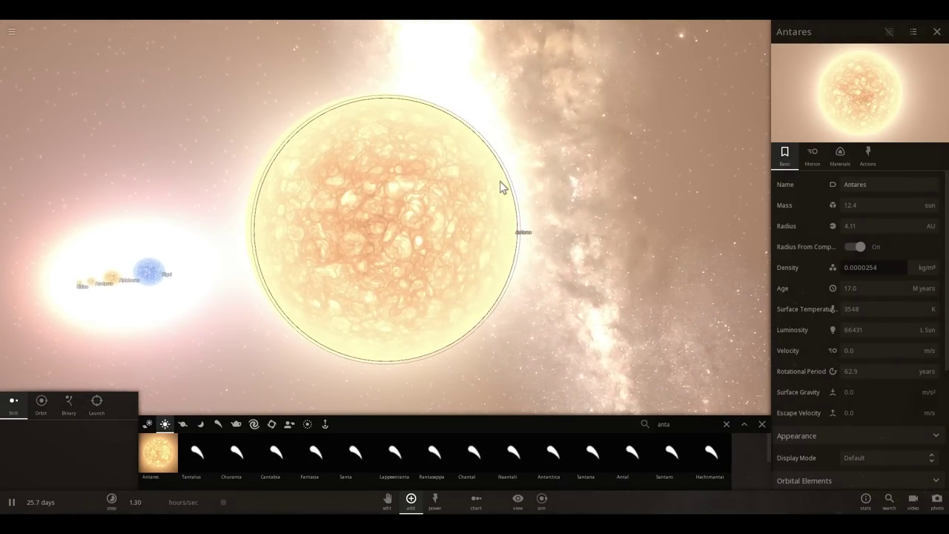
Examine Antares from several angles and distances against Rigel and the smaller stars in the row.
drag(505, 194, 341, 209)
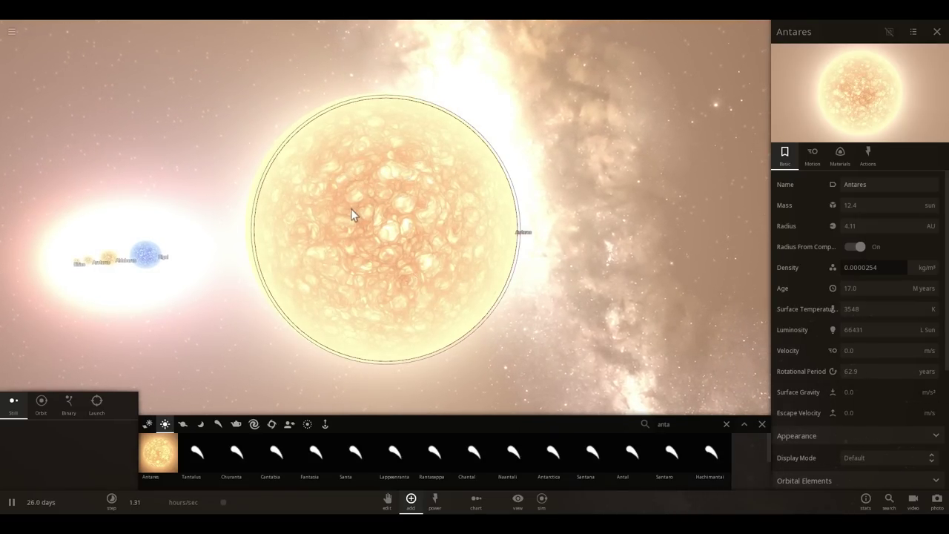
drag(350, 209, 393, 213)
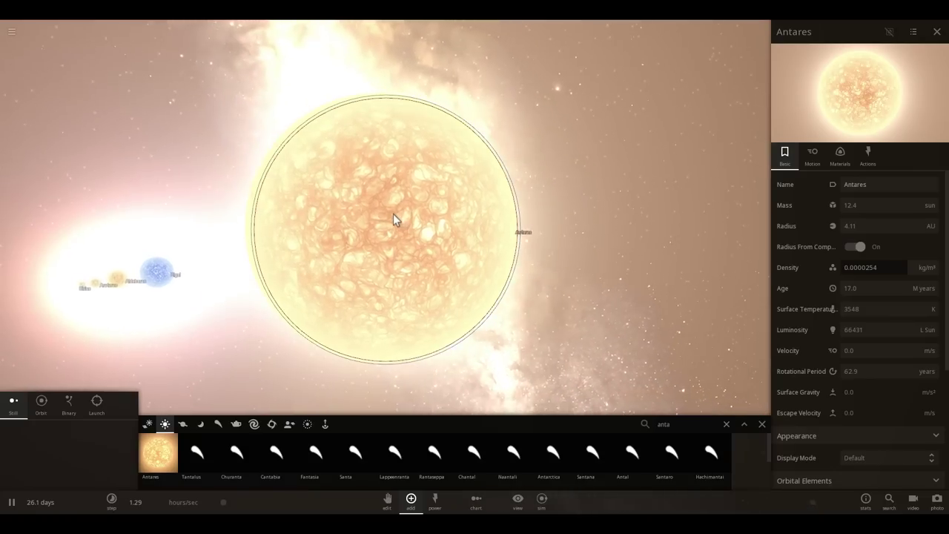
right_drag(361, 182, 394, 197)
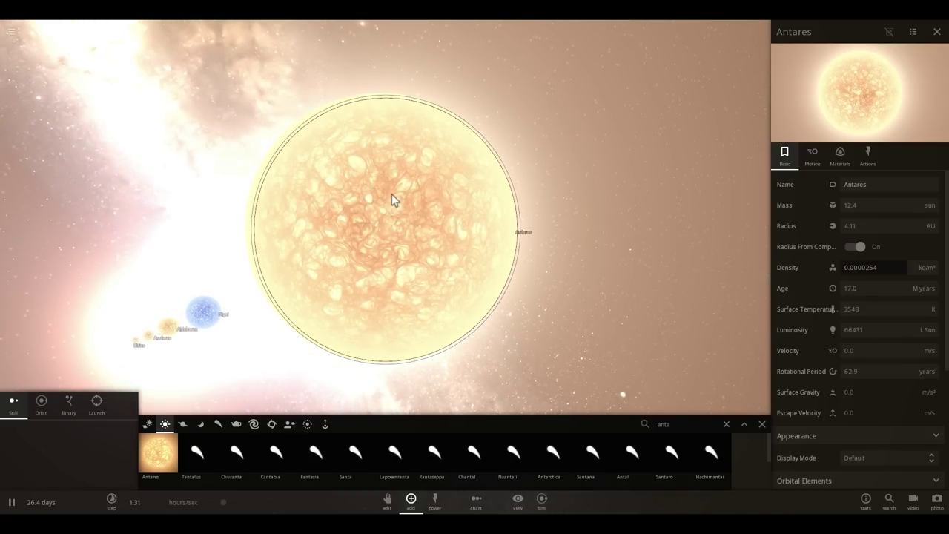
scroll(392, 195, down, 3)
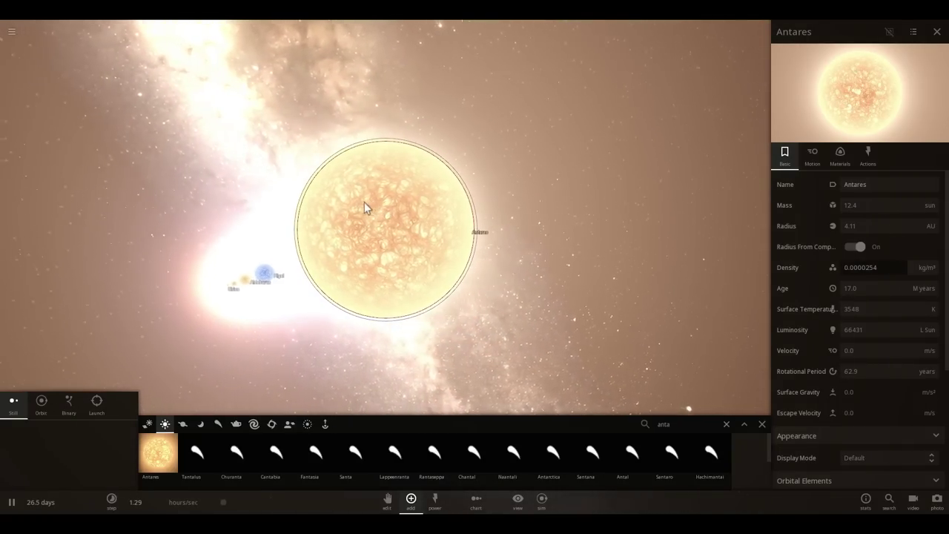
right_drag(364, 202, 360, 201)
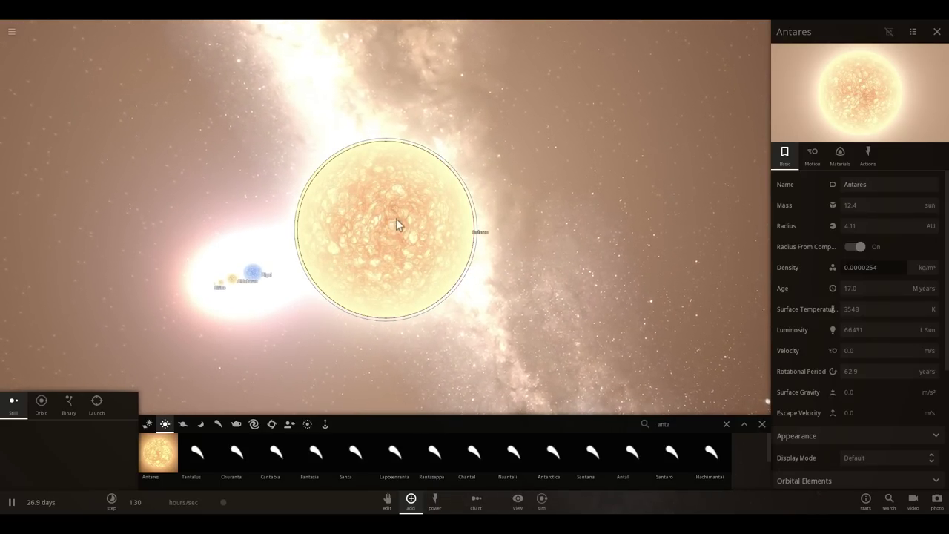
scroll(411, 227, up, 3)
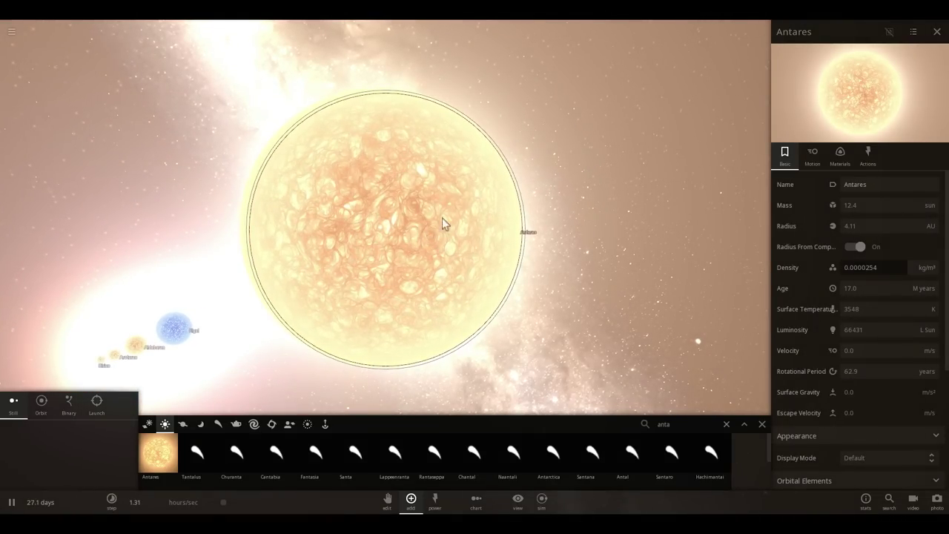
drag(472, 212, 404, 235)
scroll(422, 245, down, 2)
scroll(426, 247, down, 3)
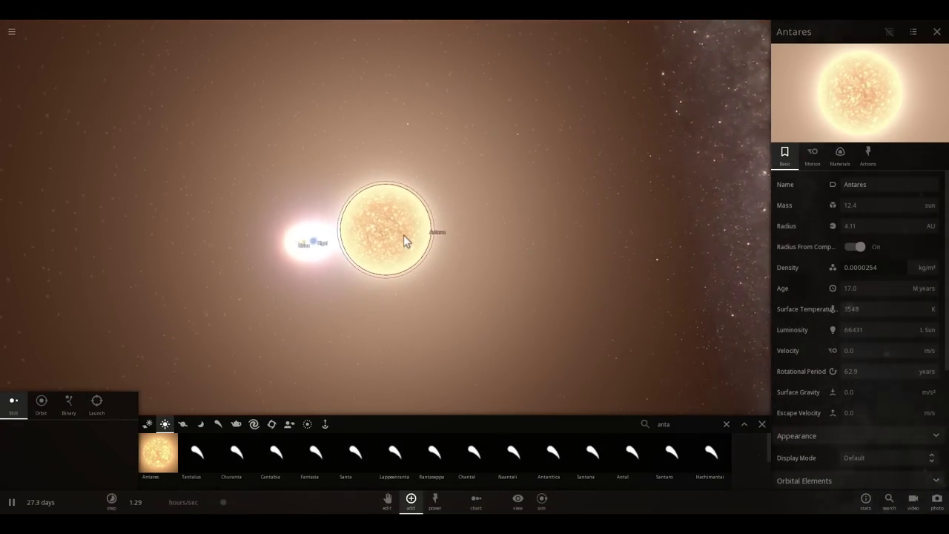
scroll(419, 235, up, 4)
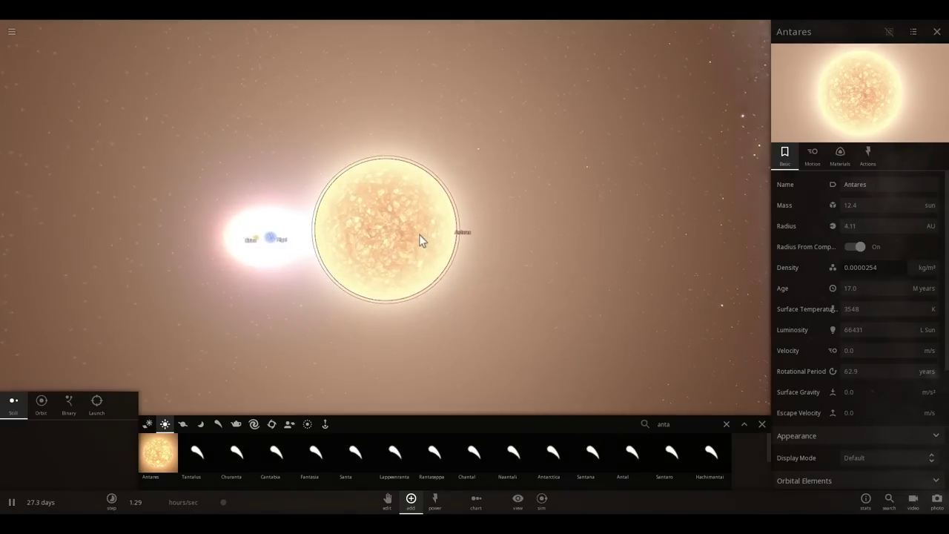
drag(468, 236, 418, 217)
scroll(435, 223, down, 2)
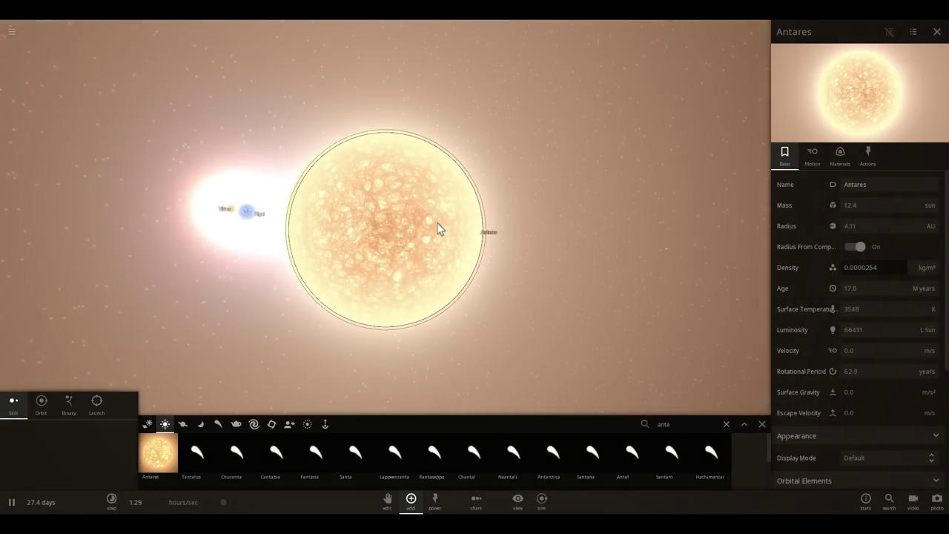
scroll(437, 223, down, 2)
scroll(427, 221, up, 3)
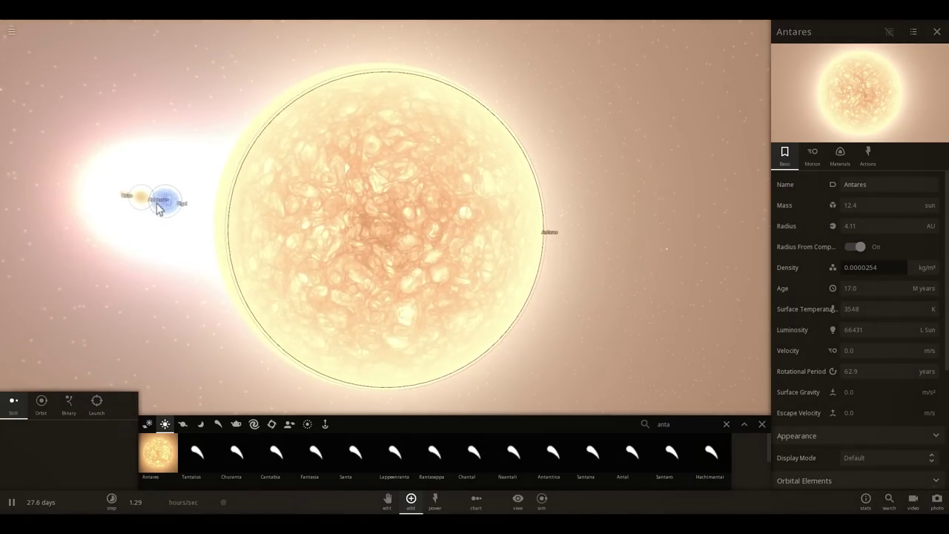
Focus on Rigel to compare it with Antares, and return the focus to Antares.
click(170, 208)
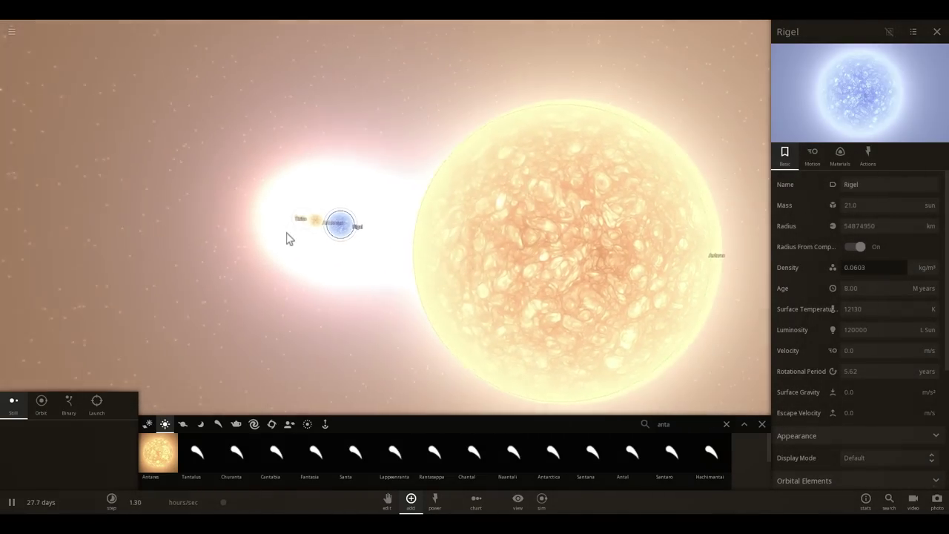
scroll(389, 244, up, 2)
scroll(387, 243, down, 1)
scroll(423, 245, down, 3)
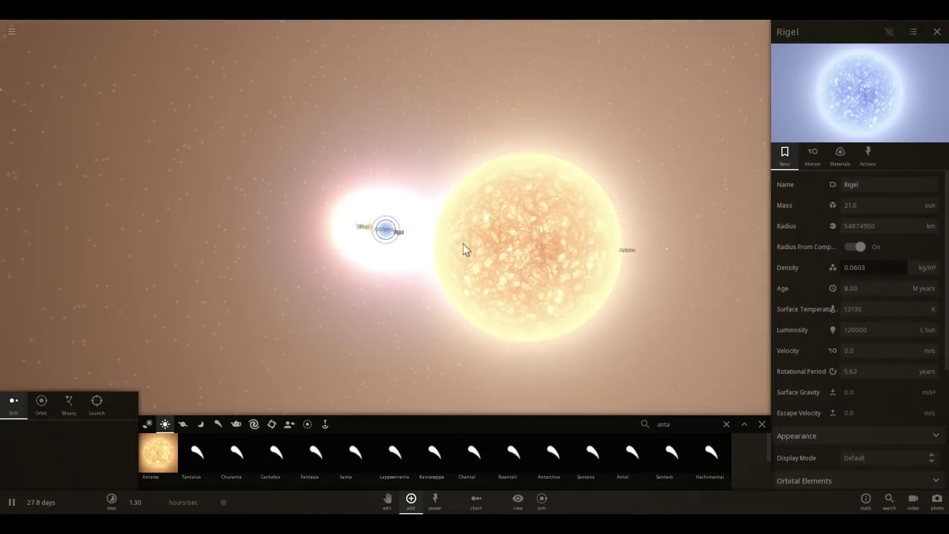
click(495, 245)
double_click(488, 250)
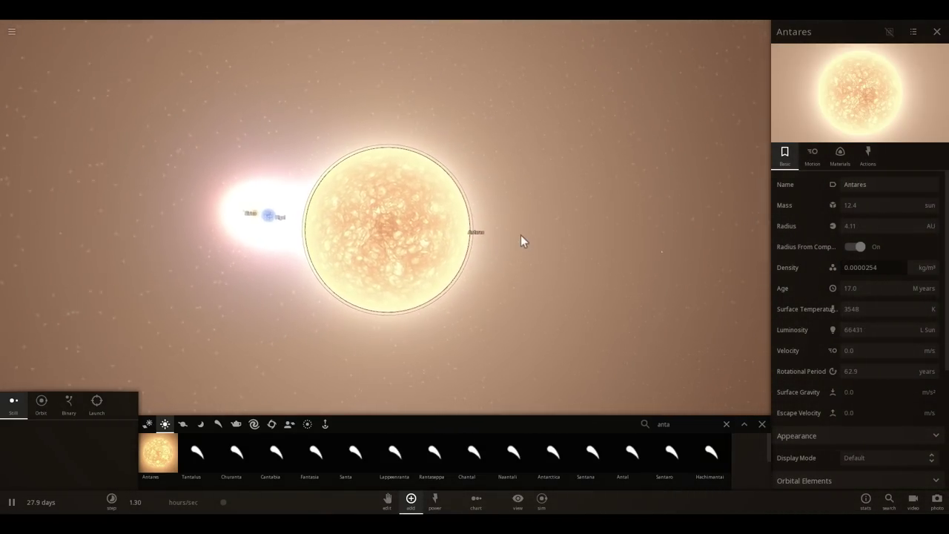
scroll(516, 235, up, 3)
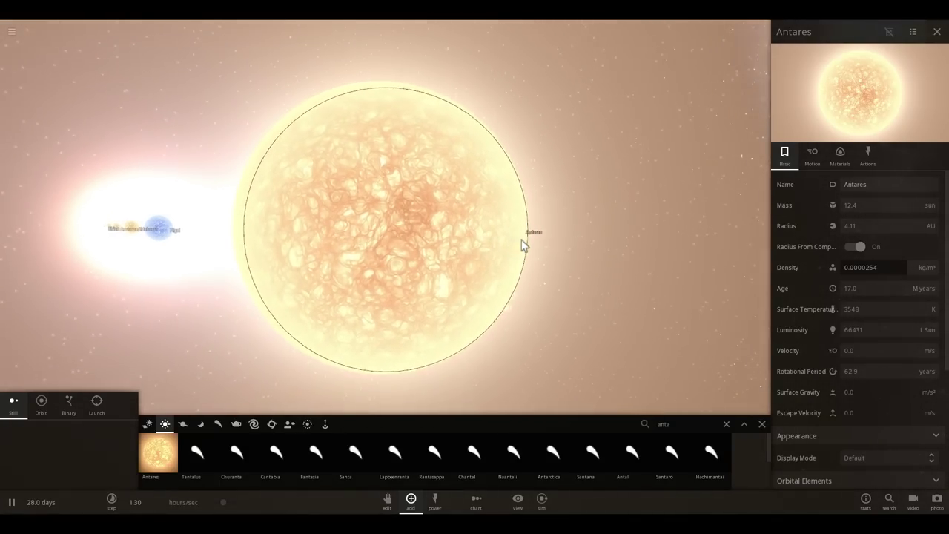
scroll(522, 245, down, 3)
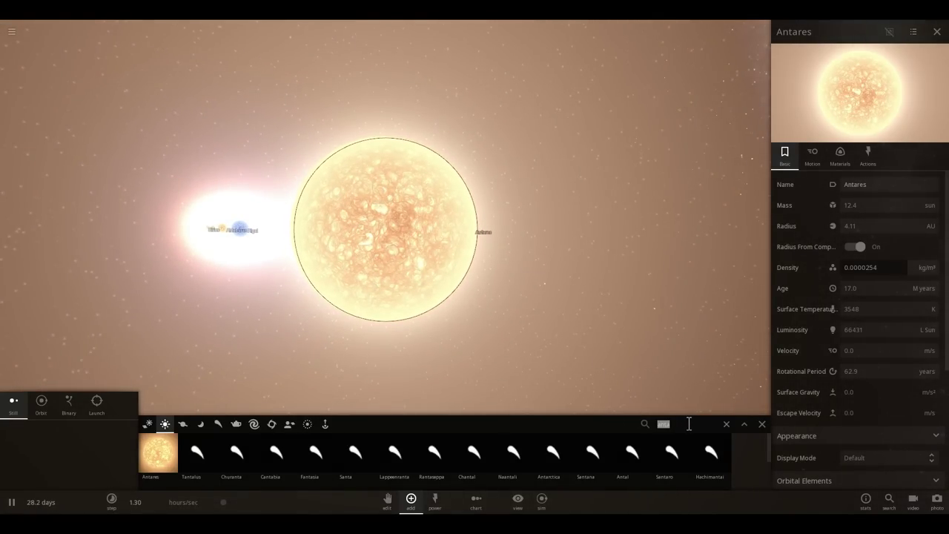
Find Betelgeuse with the search "bete", place it on the open side beyond Antares and focus on it.
text(bete)
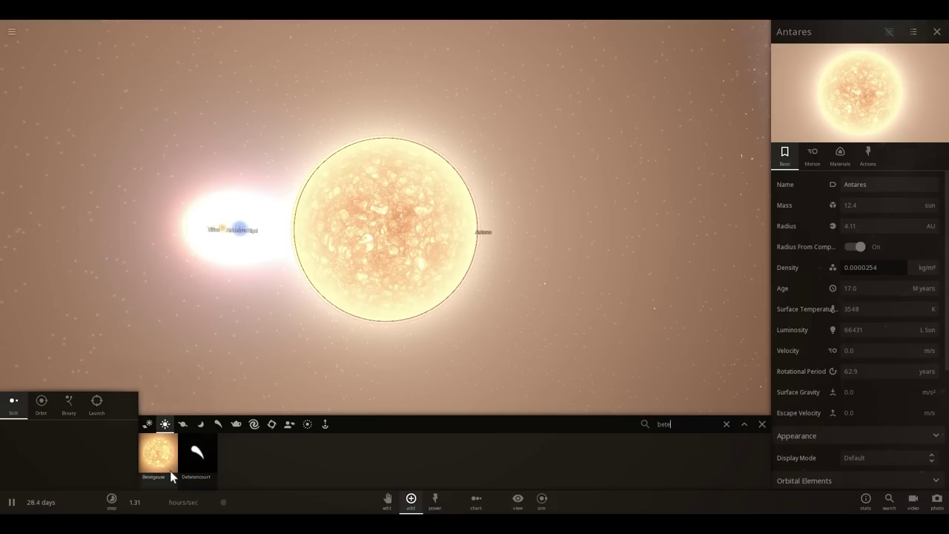
mouse_move(170, 477)
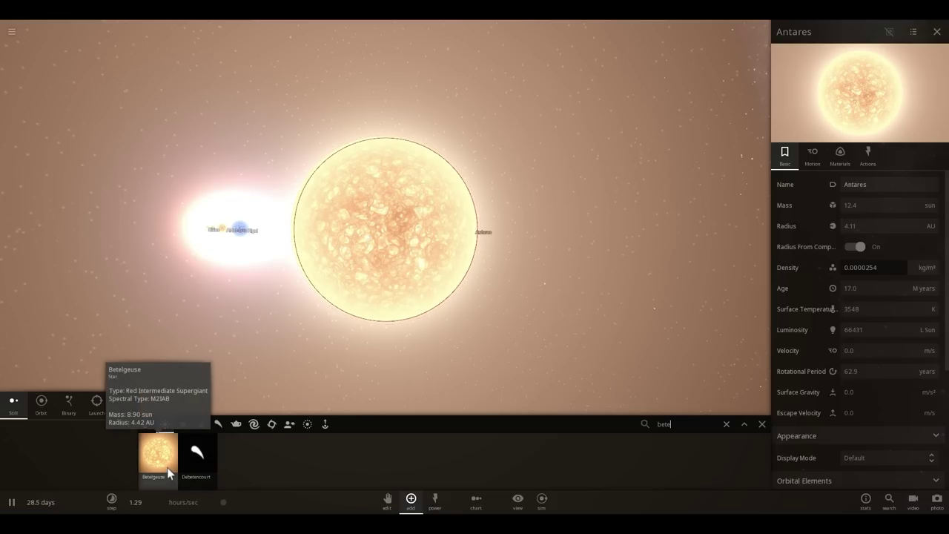
click(176, 461)
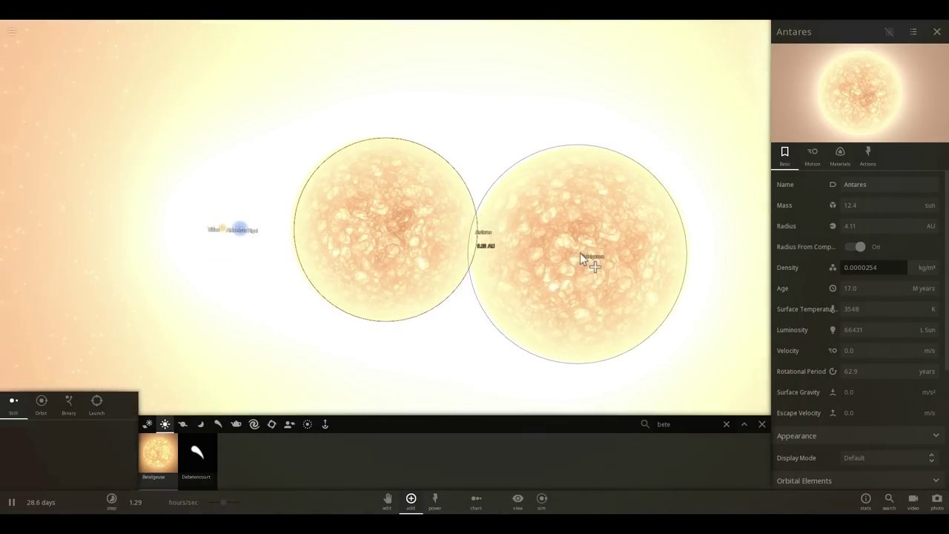
click(601, 239)
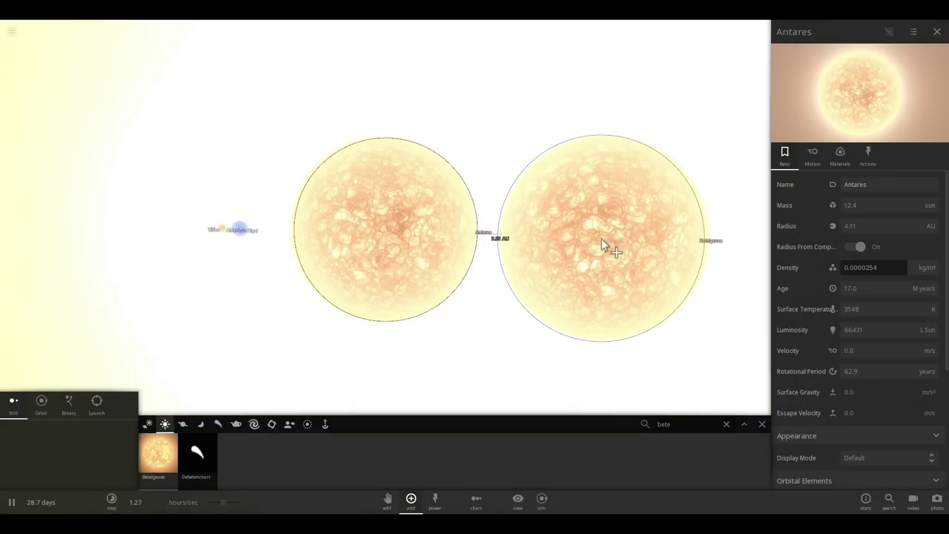
key(Escape)
double_click(594, 238)
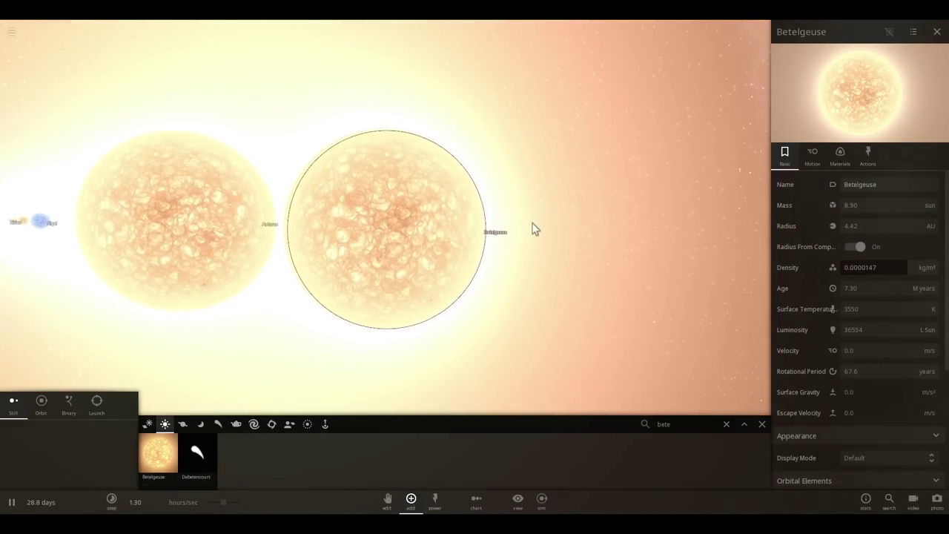
Place VY Canis Majoris, found with the search "vy", on the open side beyond Betelgeuse and focus on it.
scroll(407, 281, down, 4)
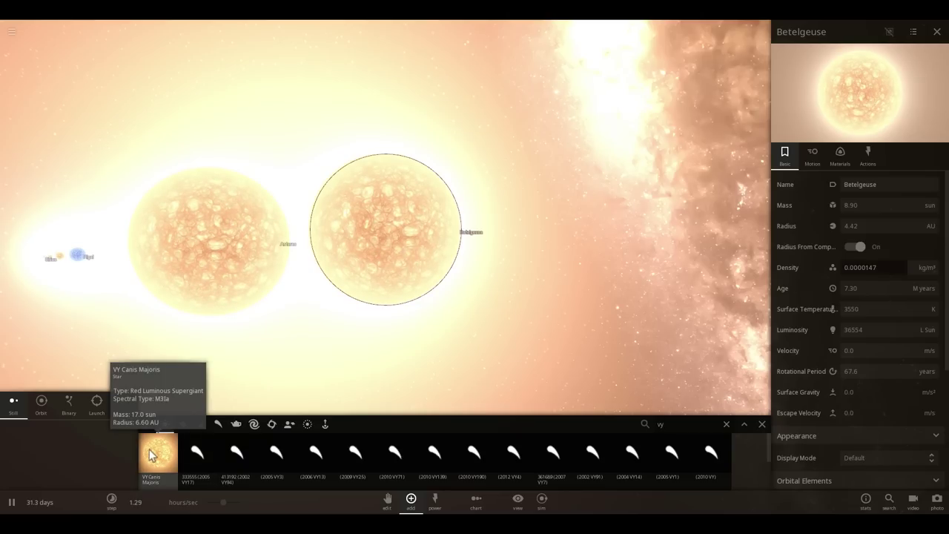
click(175, 433)
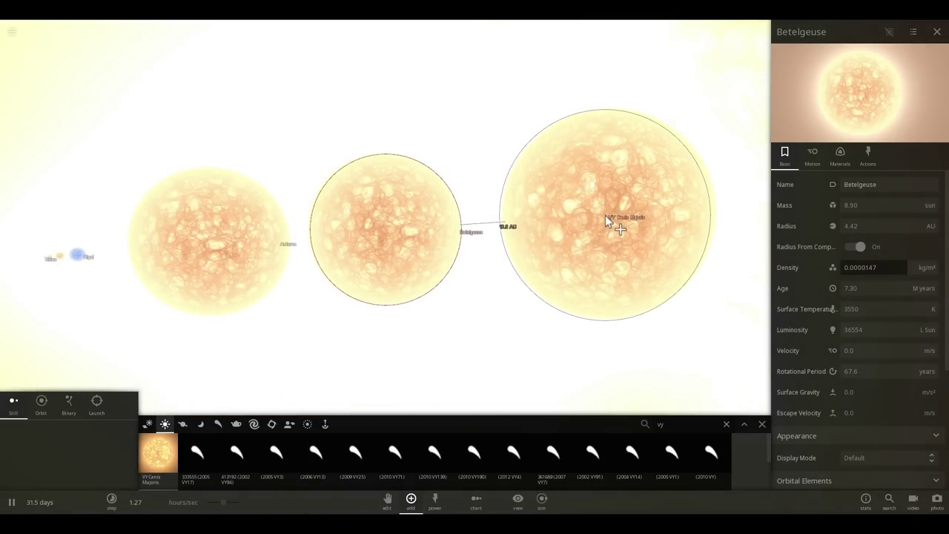
click(605, 215)
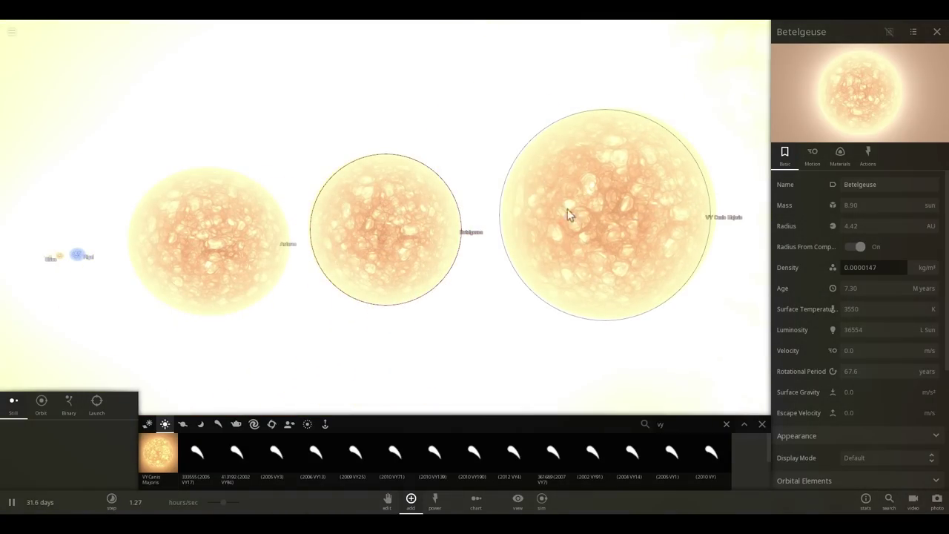
double_click(592, 224)
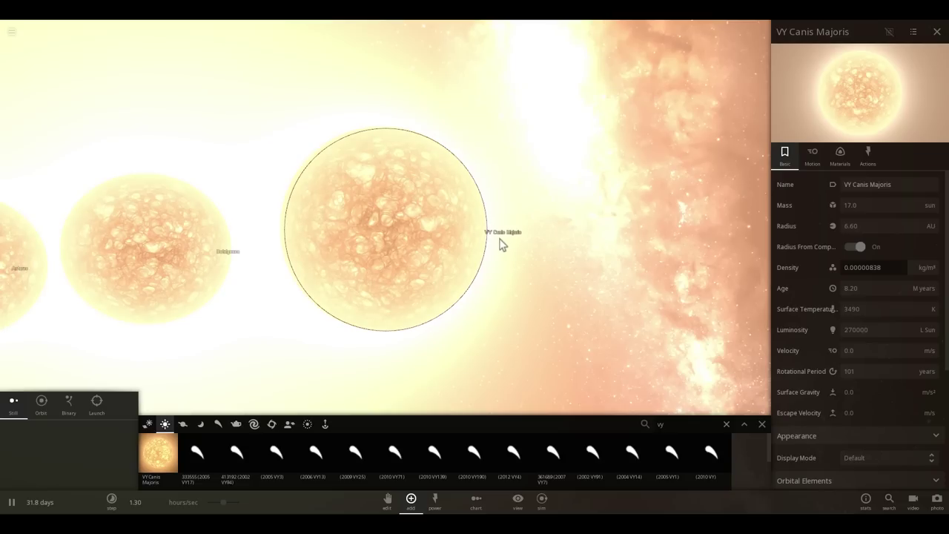
Examine VY Canis Majoris from several angles and distances against Betelgeuse and Antares.
drag(533, 243, 351, 210)
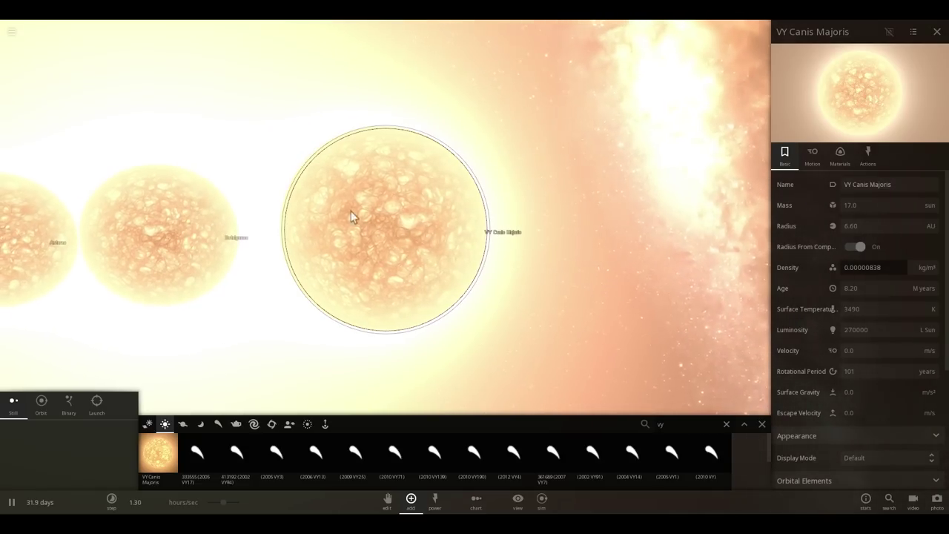
drag(458, 204, 404, 208)
scroll(405, 209, up, 3)
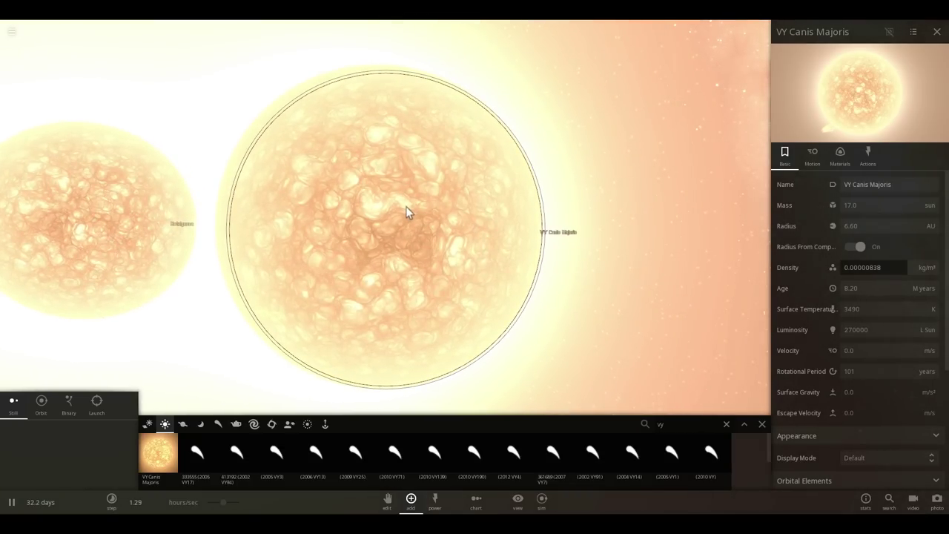
scroll(411, 213, down, 2)
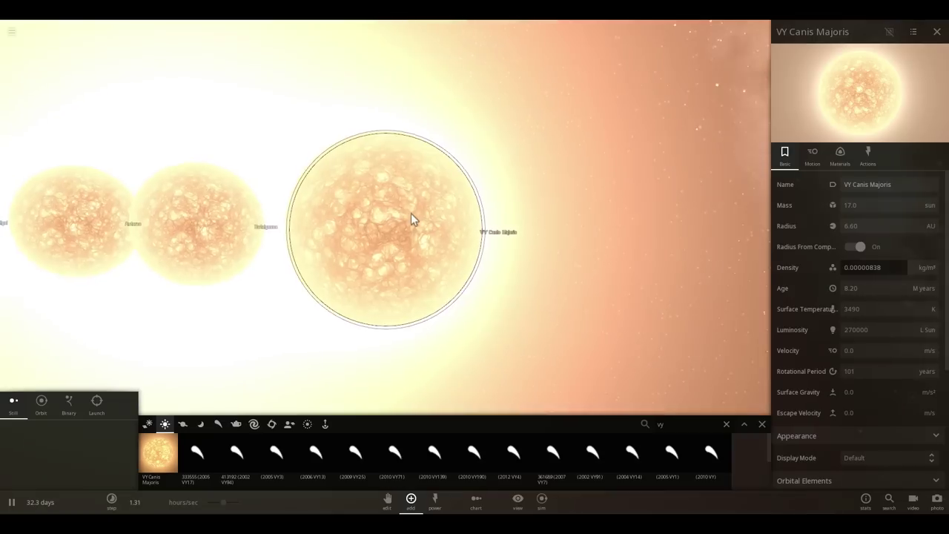
scroll(411, 212, down, 1)
right_drag(382, 207, 408, 212)
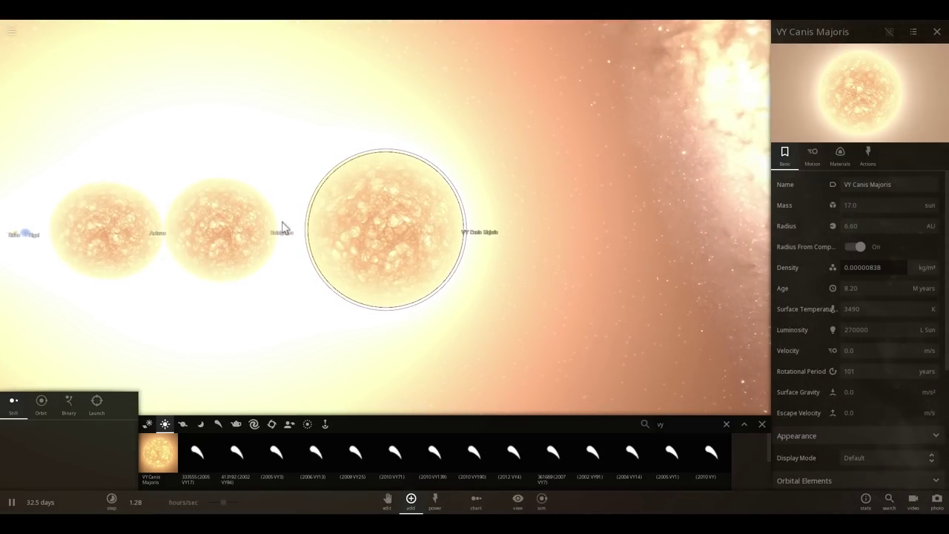
right_drag(282, 228, 142, 243)
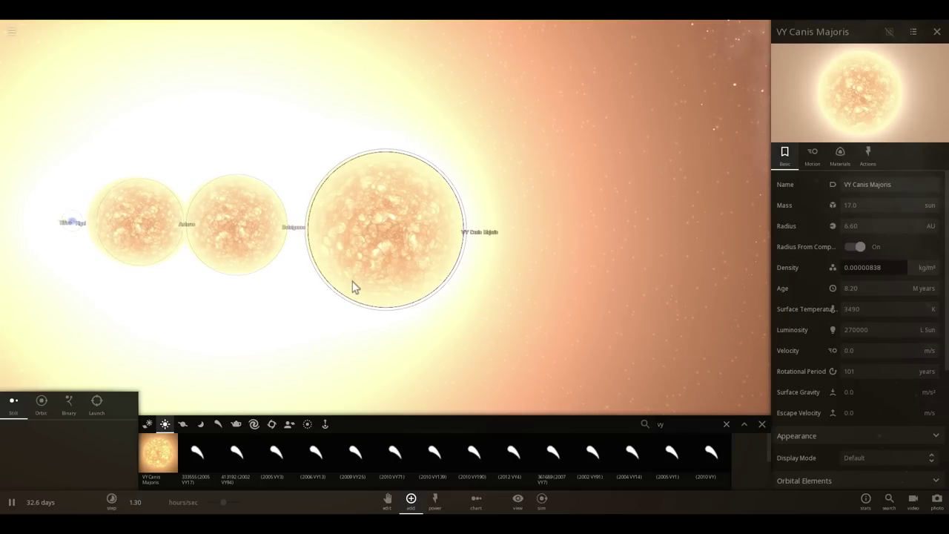
Find UY Scuti with the search "uy", place it at the end of the row beyond VY Canis Majoris and focus on it.
scroll(359, 294, down, 2)
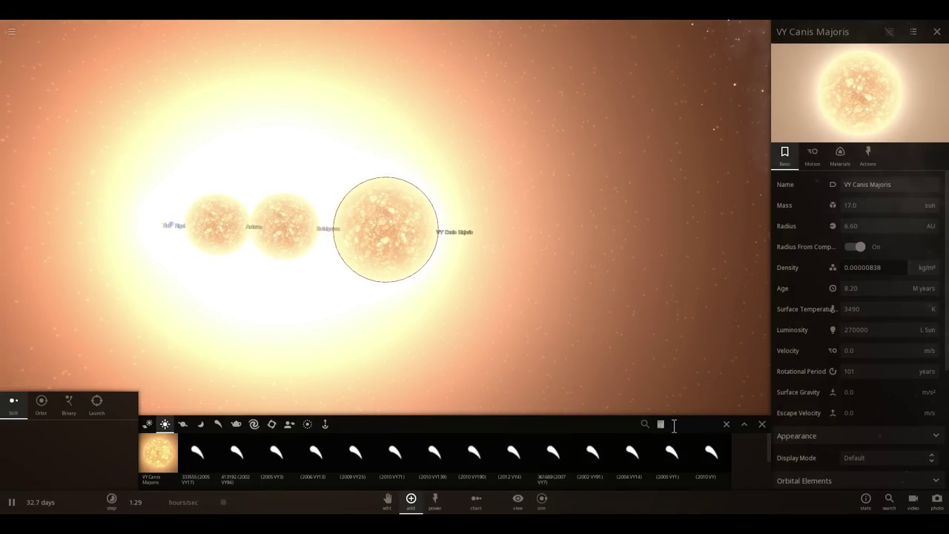
text(uy)
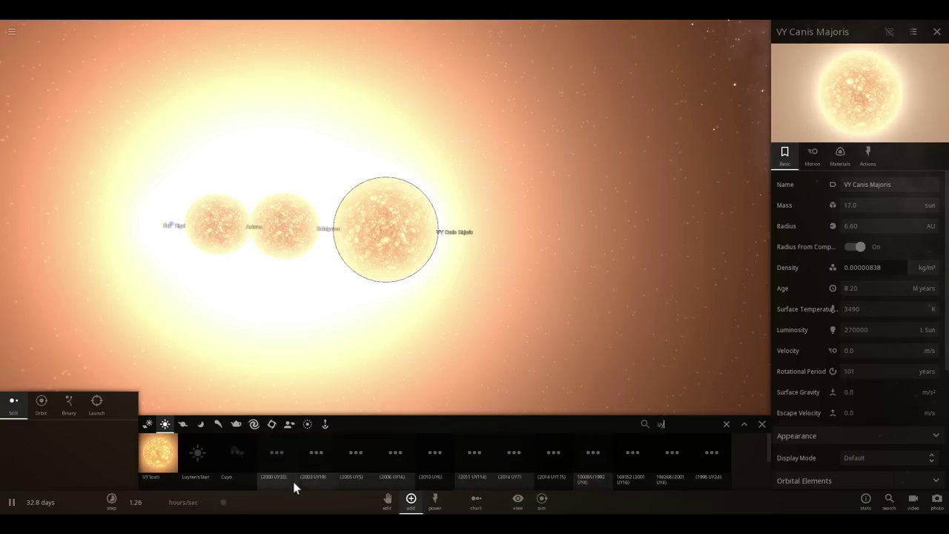
click(156, 460)
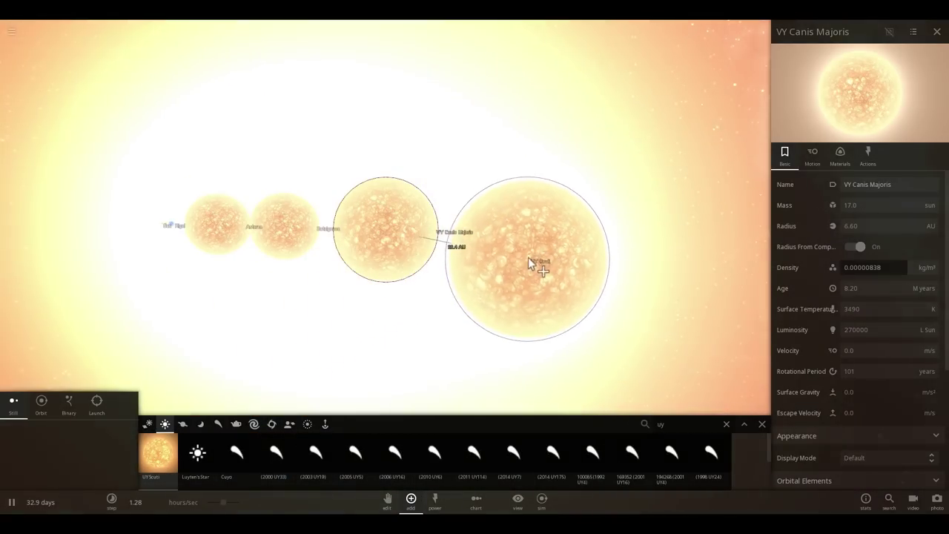
click(531, 234)
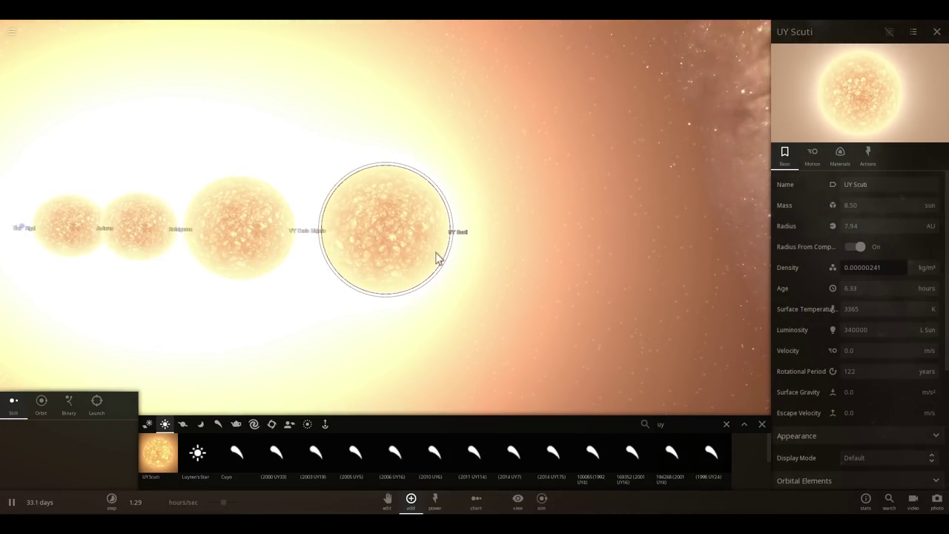
Inspect UY Scuti close up and from farther away, focus briefly on VY Canis Majoris to compare, and return to UY Scuti.
scroll(434, 258, up, 3)
scroll(384, 250, up, 2)
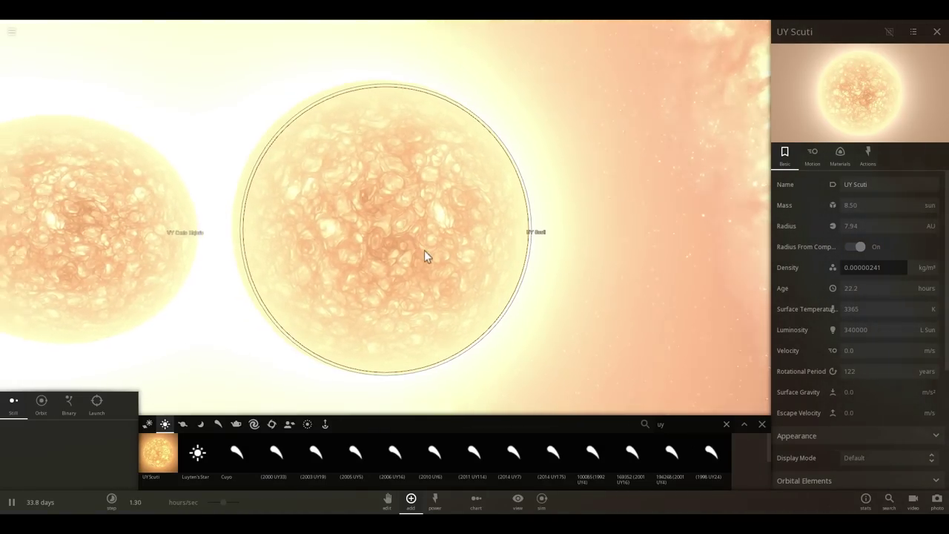
scroll(411, 250, down, 3)
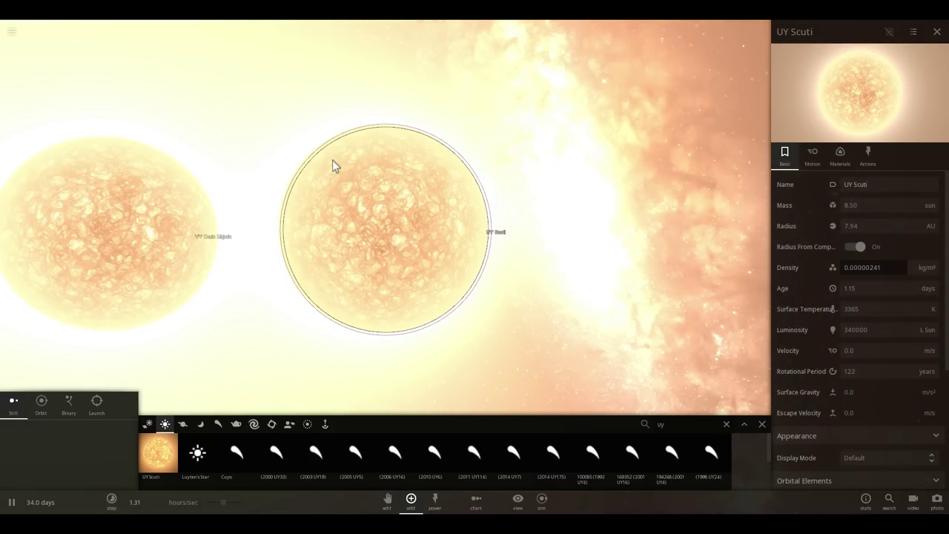
scroll(329, 167, down, 3)
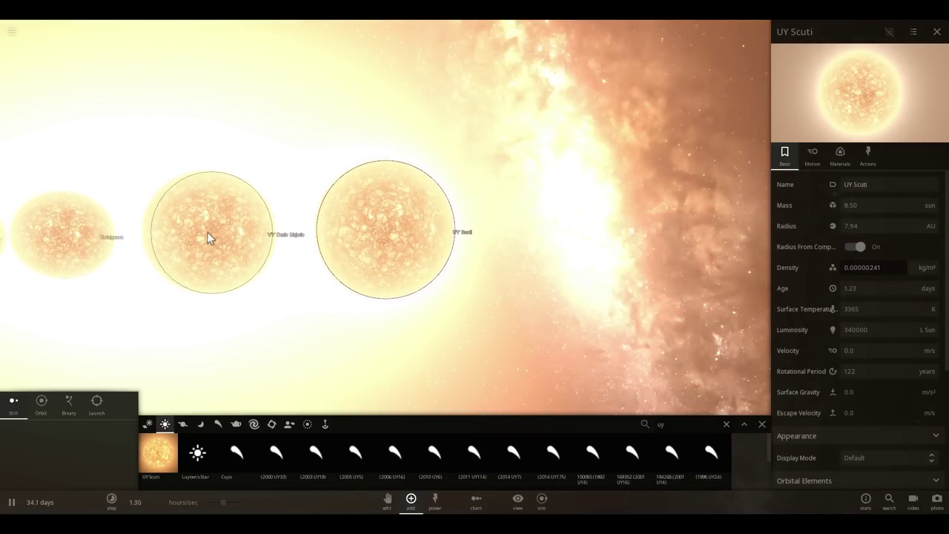
click(209, 237)
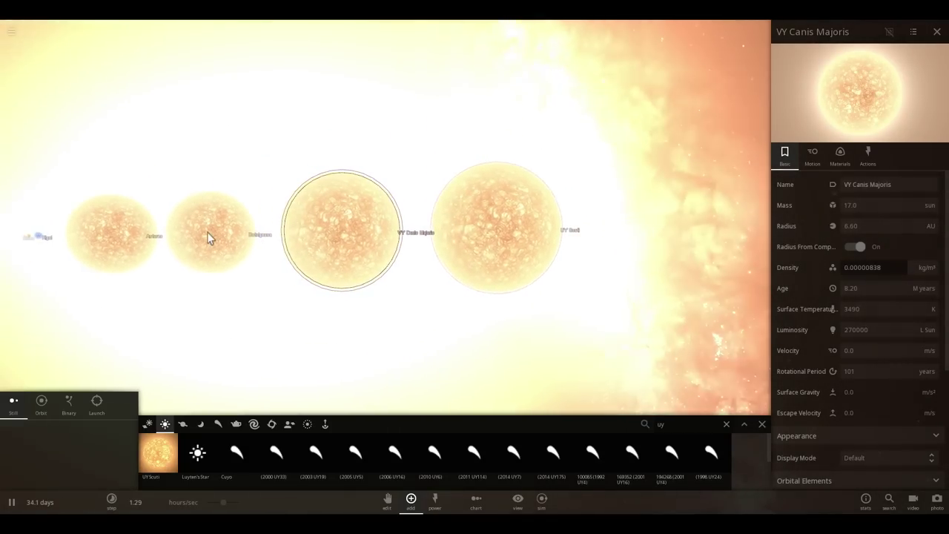
click(509, 220)
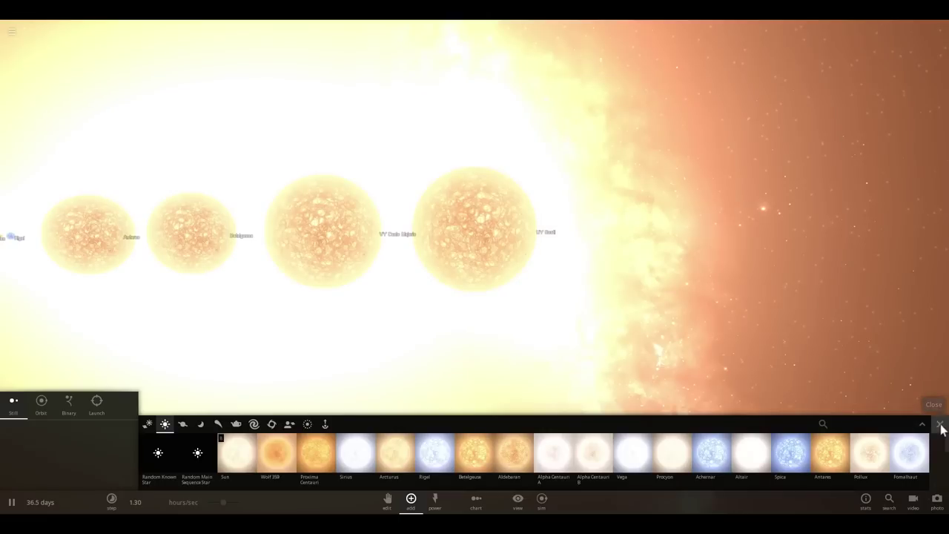
Close the object library and examine UY Scuti at several distances and angles against the whole row of giants.
click(940, 424)
scroll(600, 341, up, 4)
click(537, 298)
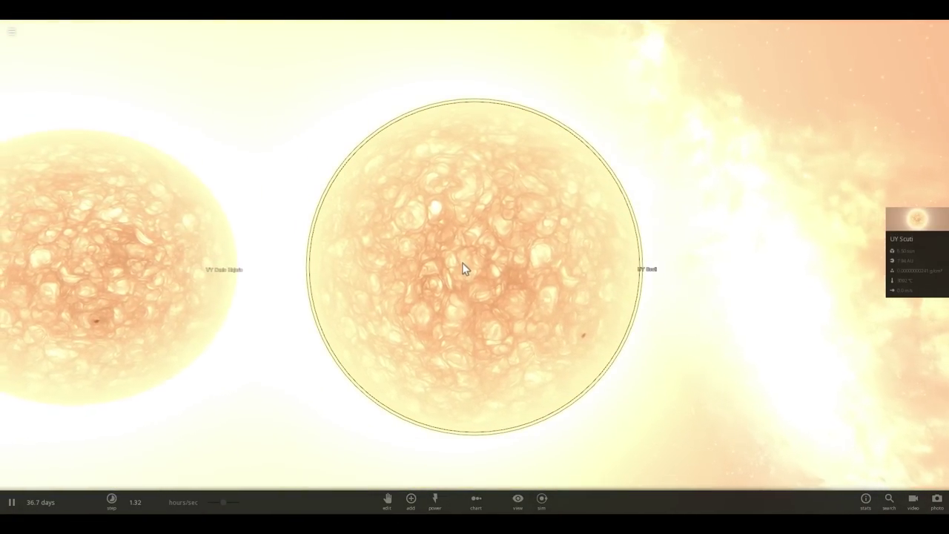
scroll(445, 267, down, 2)
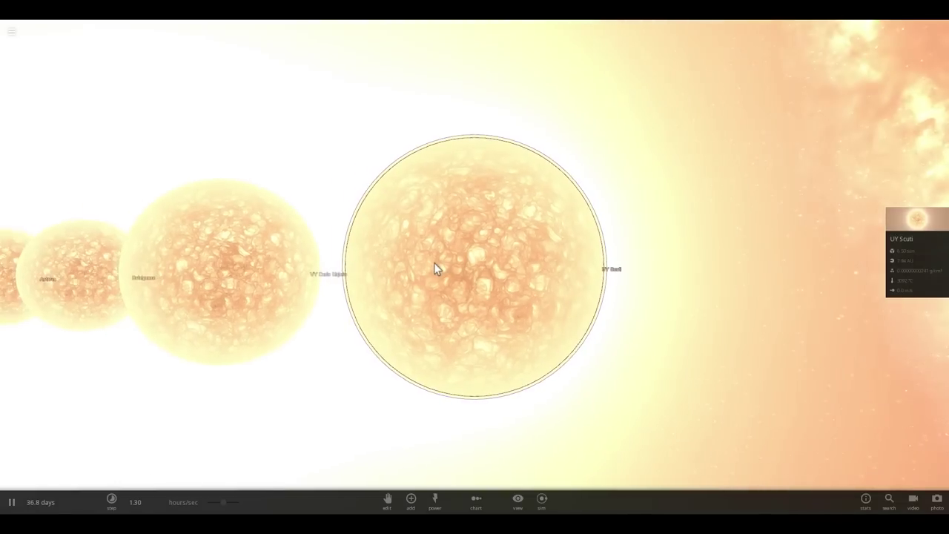
scroll(434, 263, down, 2)
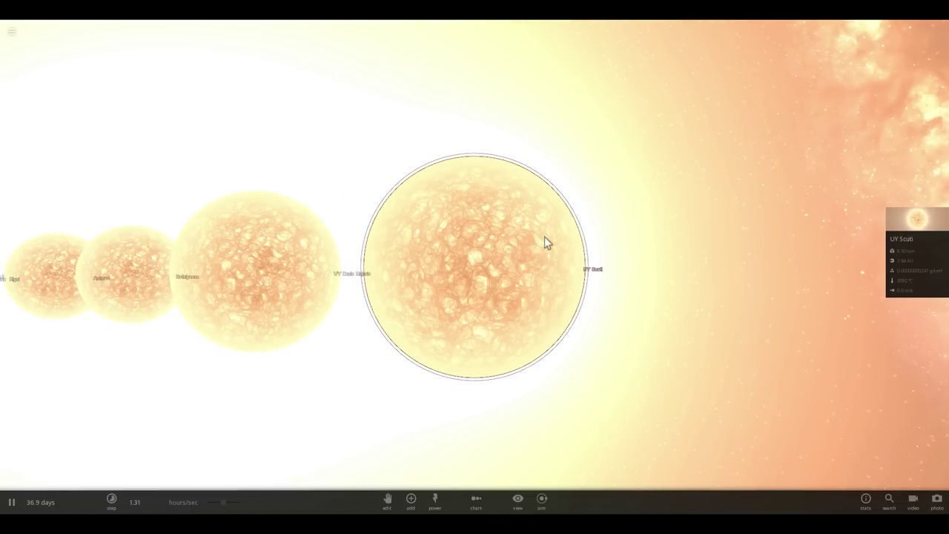
drag(544, 236, 517, 288)
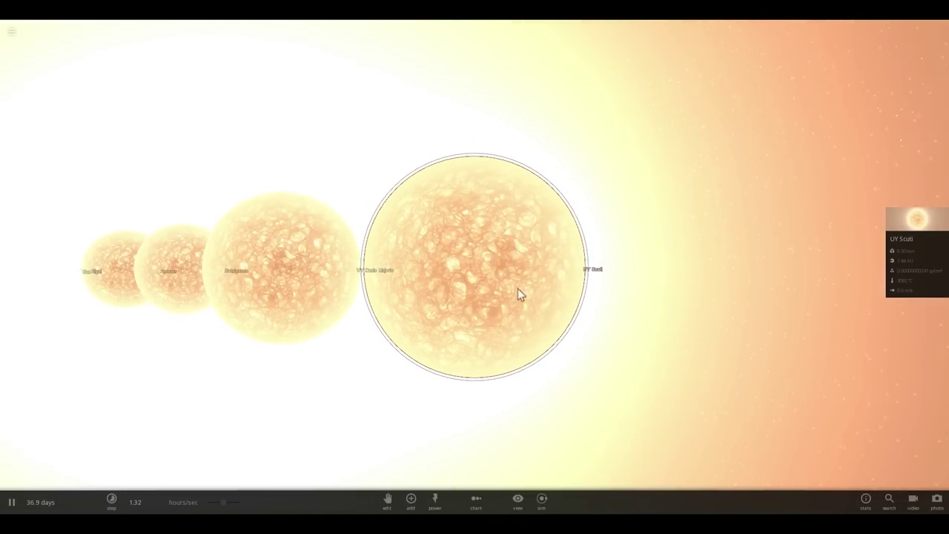
Find the Sun with the search "sun", compare its size against UY Scuti without adding it, and close the object library.
click(410, 501)
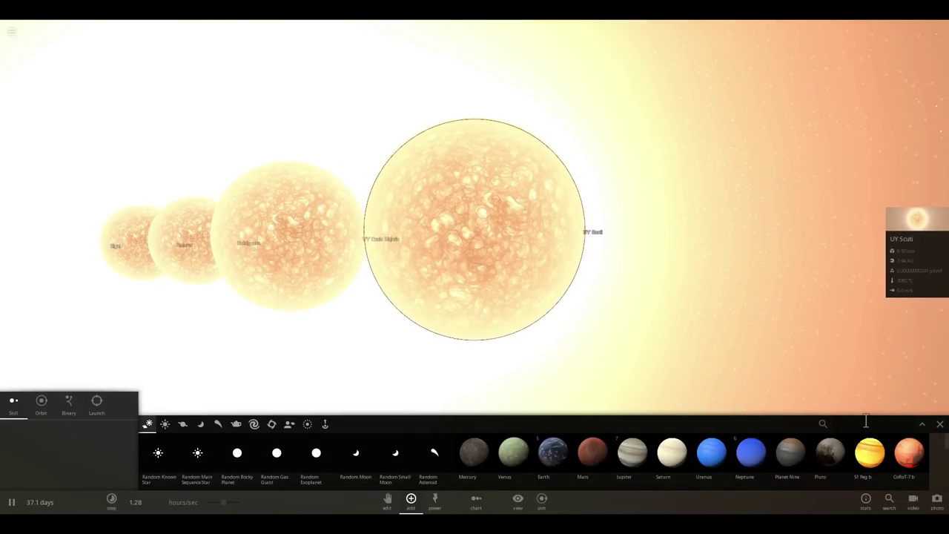
click(865, 423)
text(sun)
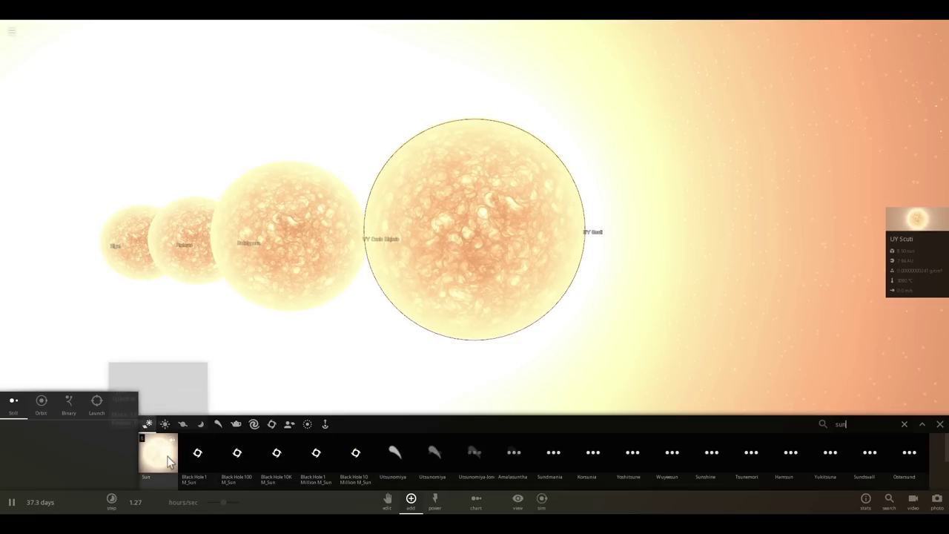
scroll(549, 273, up, 5)
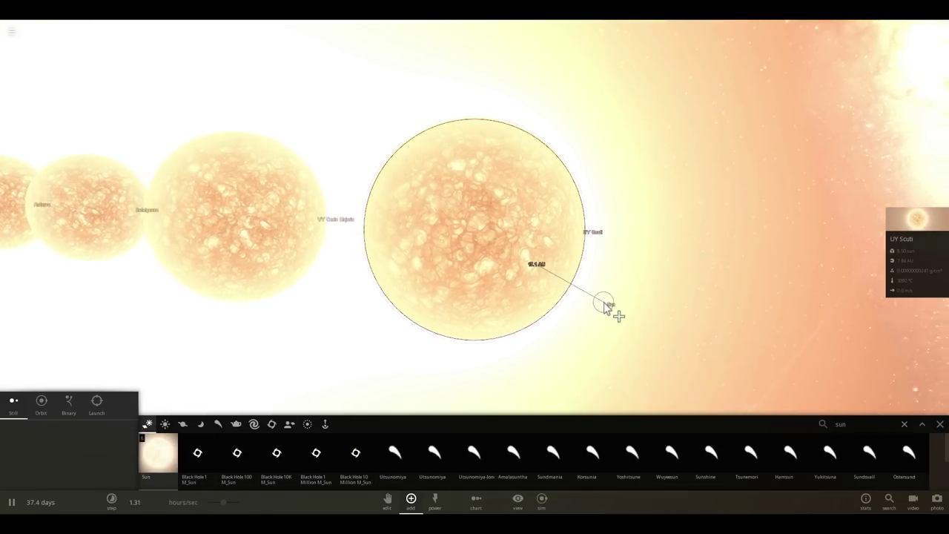
scroll(681, 288, up, 2)
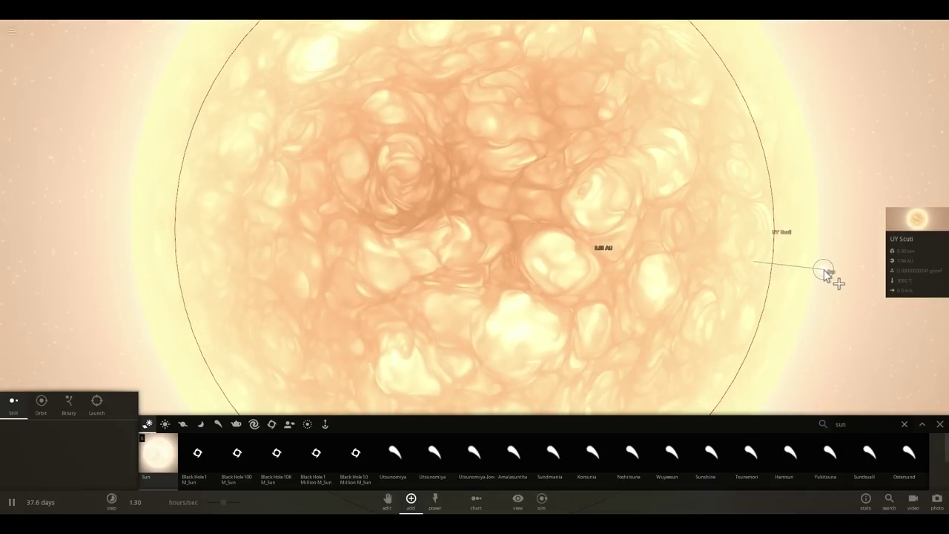
scroll(821, 288, down, 3)
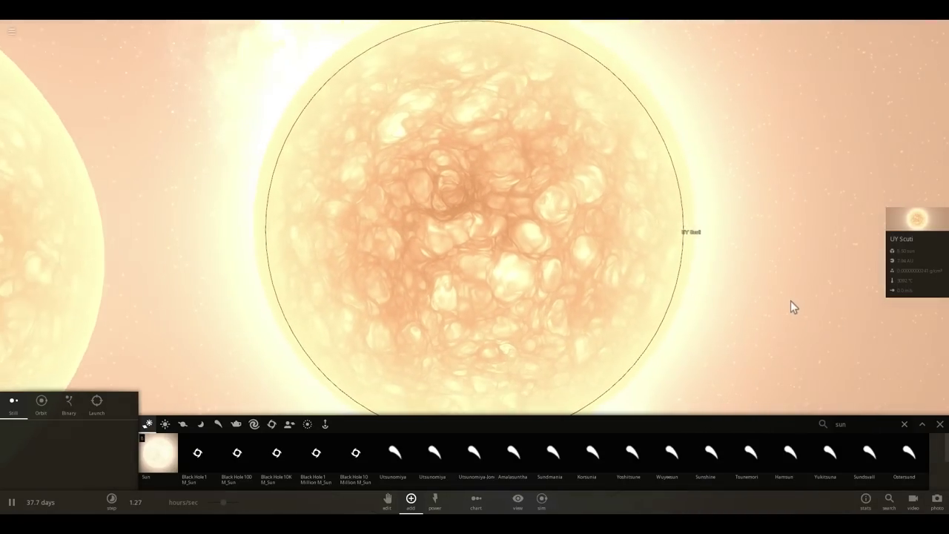
click(940, 424)
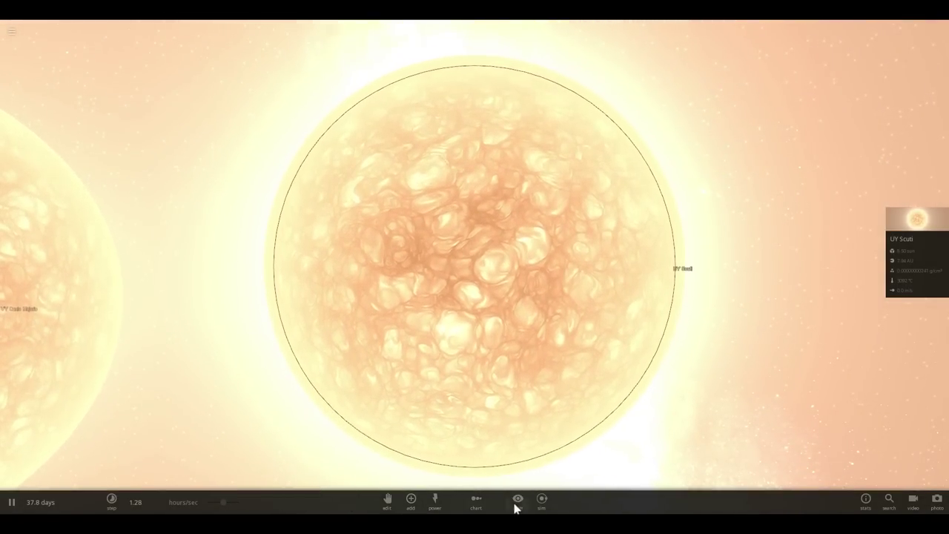
Arrange all the objects in a 1D Radius chart and focus on Earth.
click(476, 498)
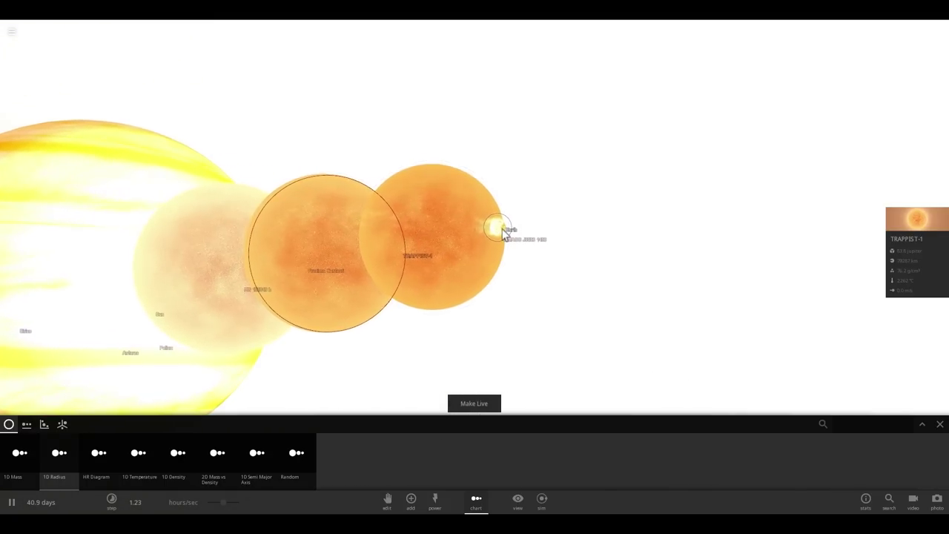
click(501, 229)
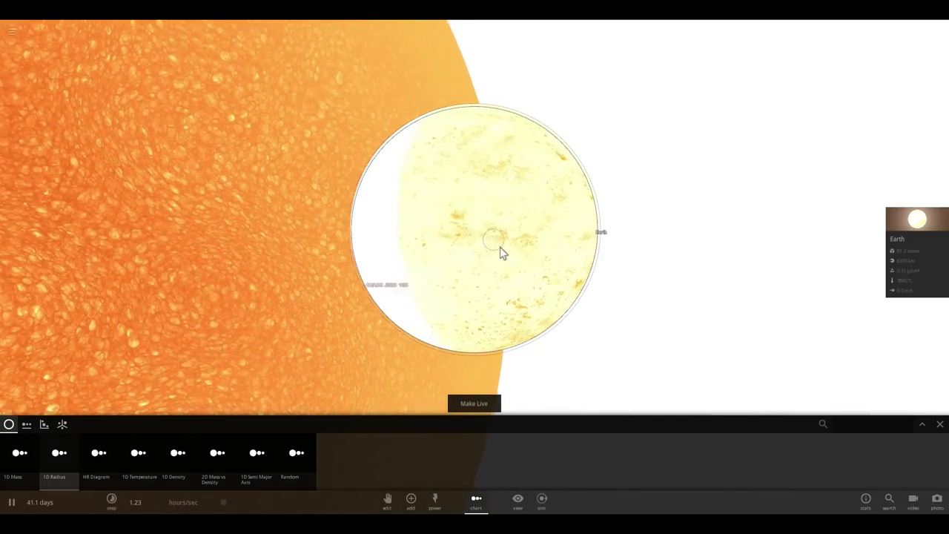
Try to set Earth's surface temperature to 0 °C in its climate properties.
click(915, 237)
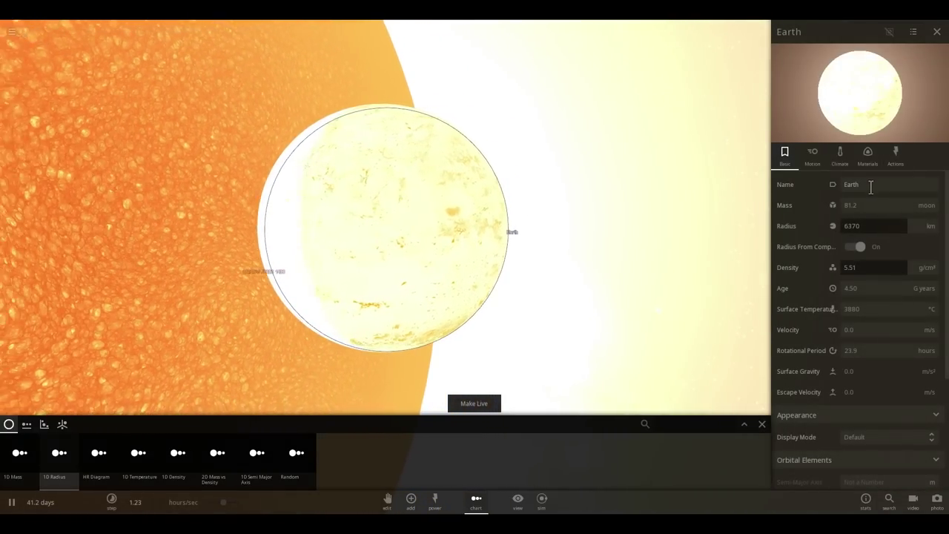
click(840, 156)
click(877, 183)
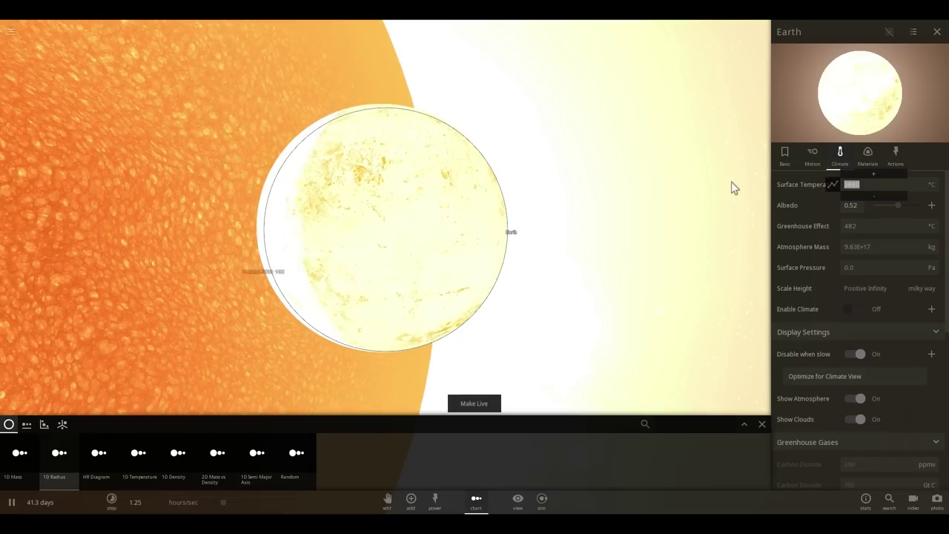
text(0)
key(Return)
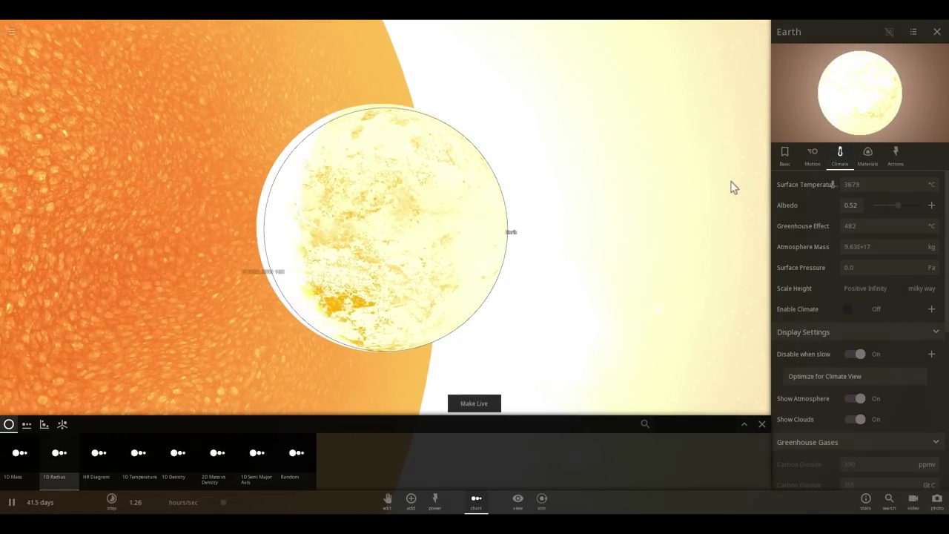
Follow the radius chart from Earth upward, focusing in turn on 2MASS J0523 1403, Proxima Centauri and HD 100546 b.
scroll(540, 230, down, 2)
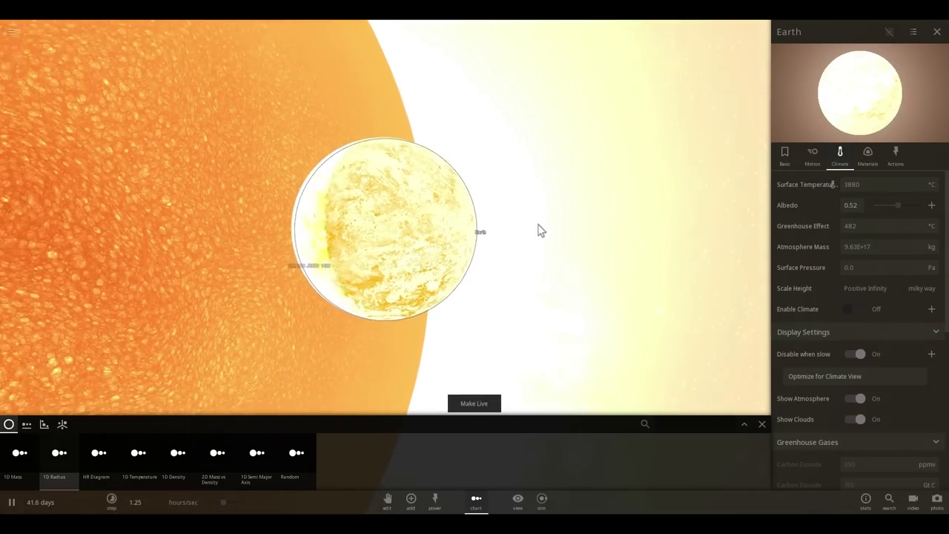
scroll(540, 230, down, 5)
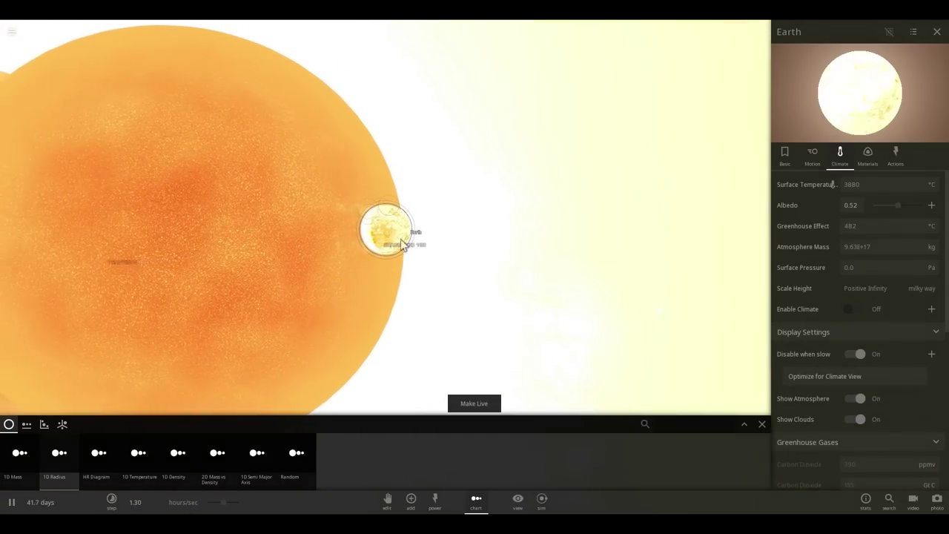
double_click(198, 275)
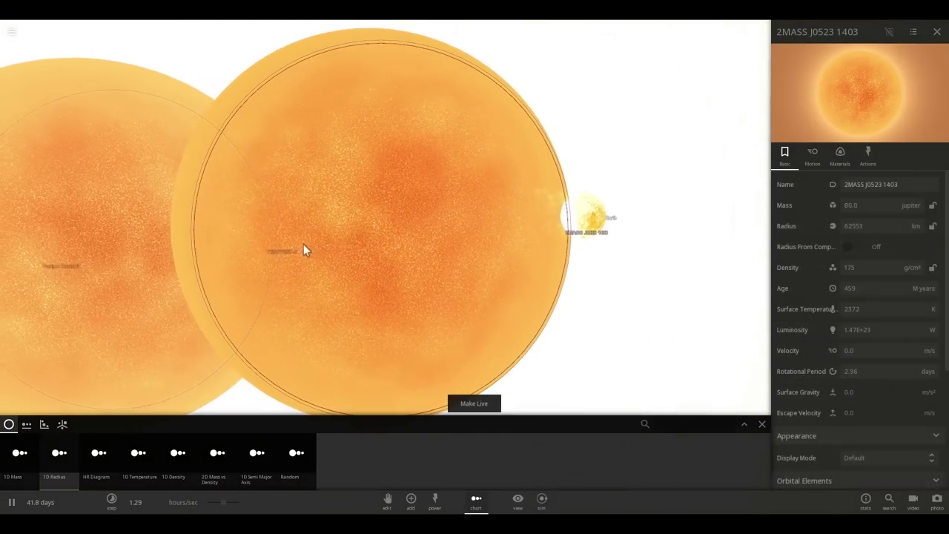
scroll(346, 256, down, 2)
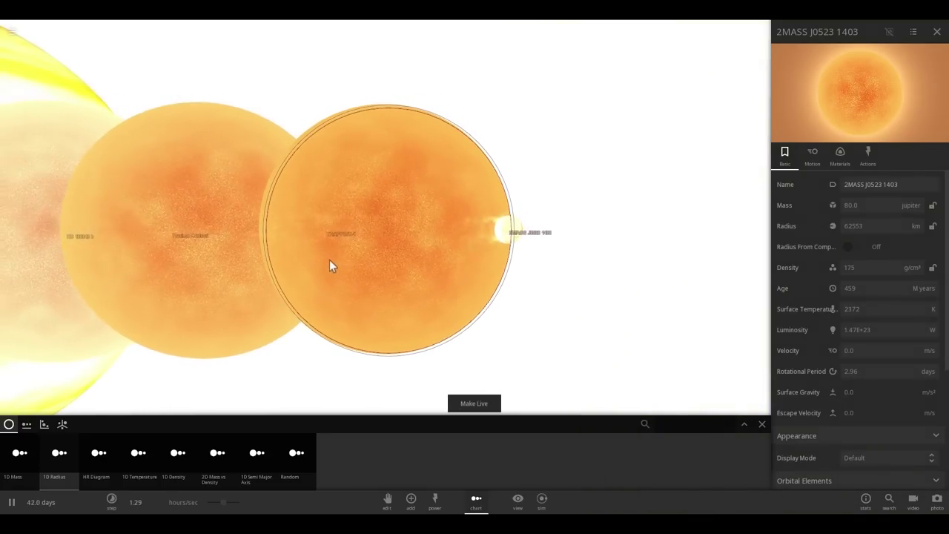
drag(329, 260, 441, 254)
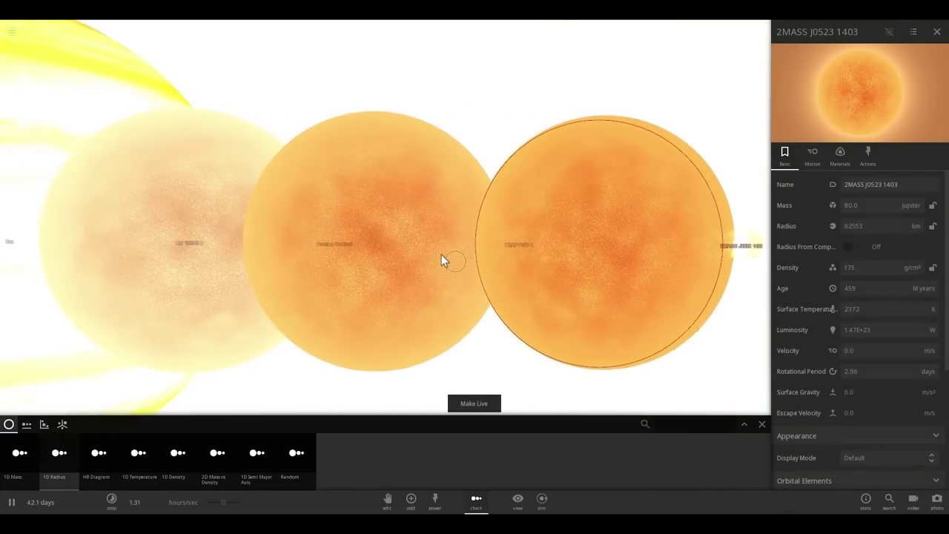
click(441, 255)
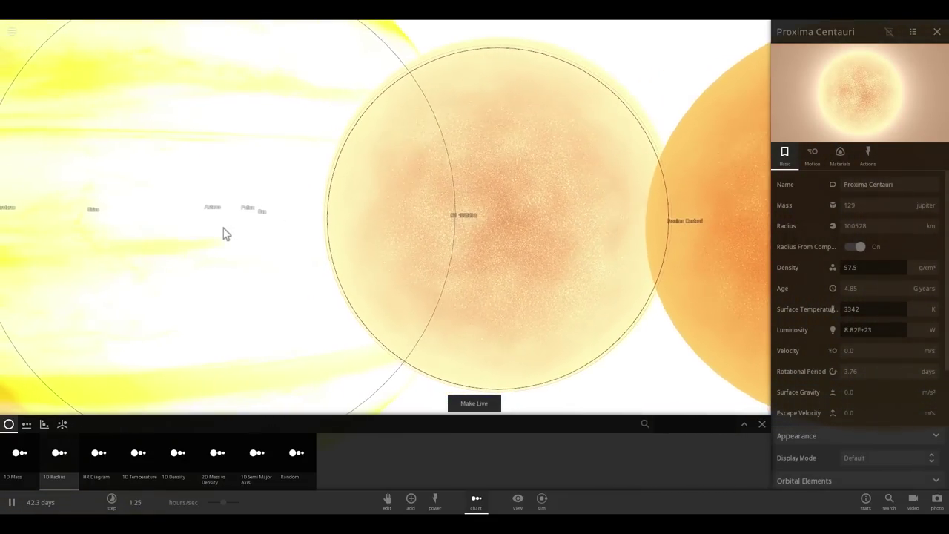
click(220, 236)
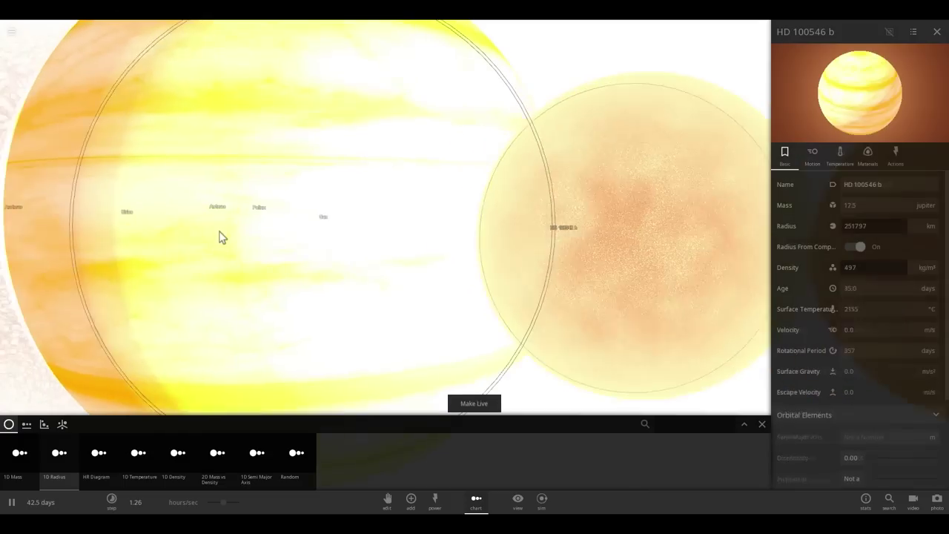
Compare HD 100546 b with its larger neighbours, focusing on the Sun and Sirius in turn.
scroll(280, 250, down, 3)
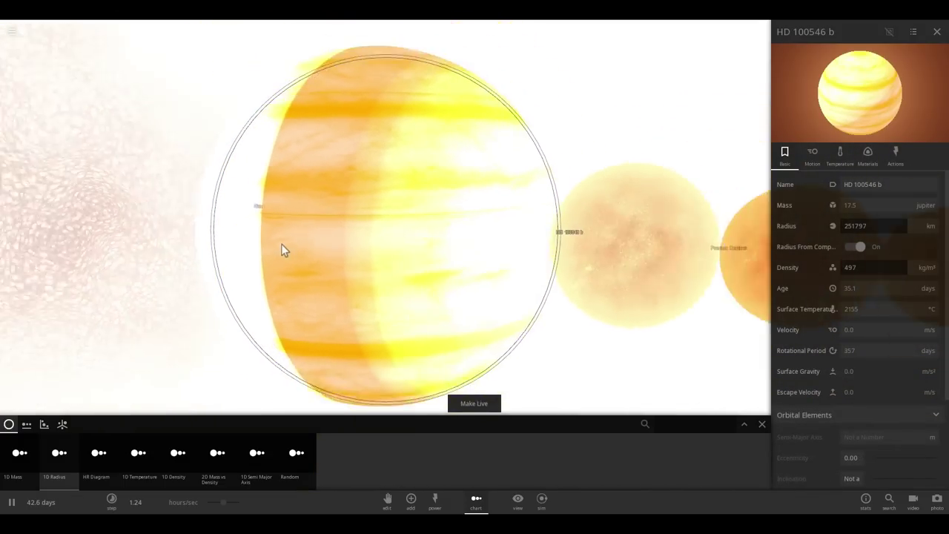
scroll(276, 245, down, 2)
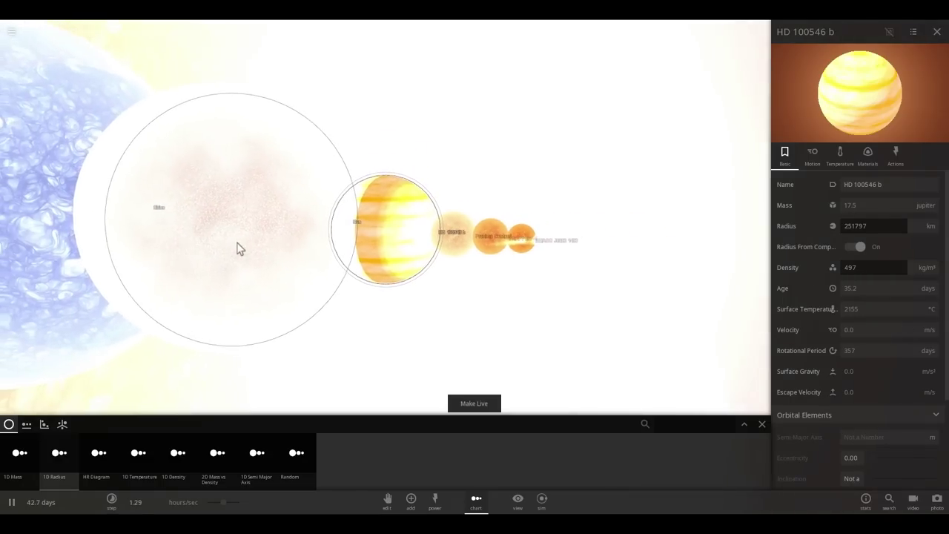
click(239, 247)
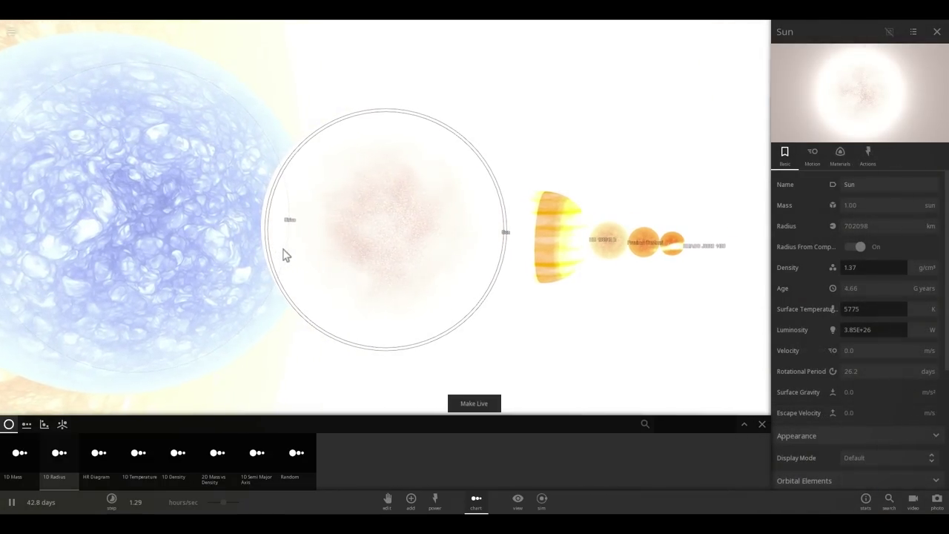
click(226, 241)
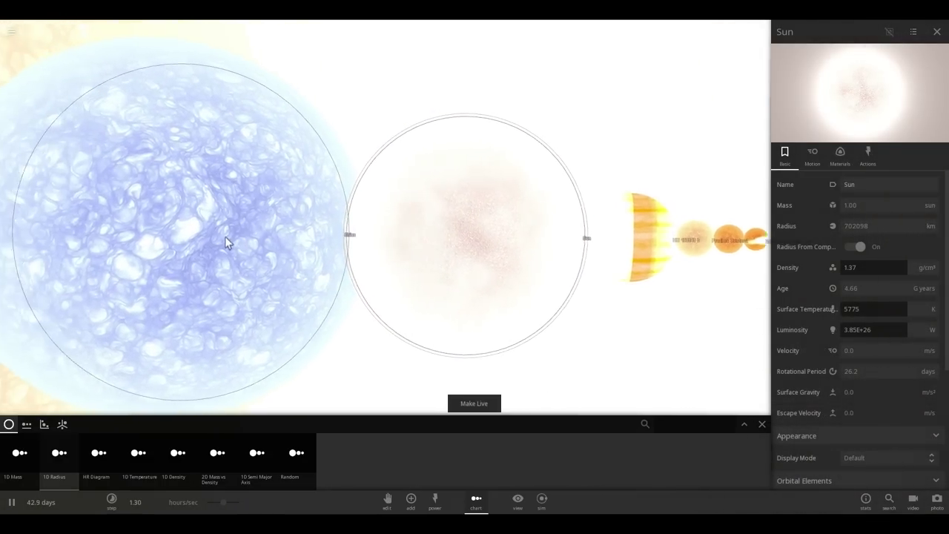
scroll(279, 237, down, 5)
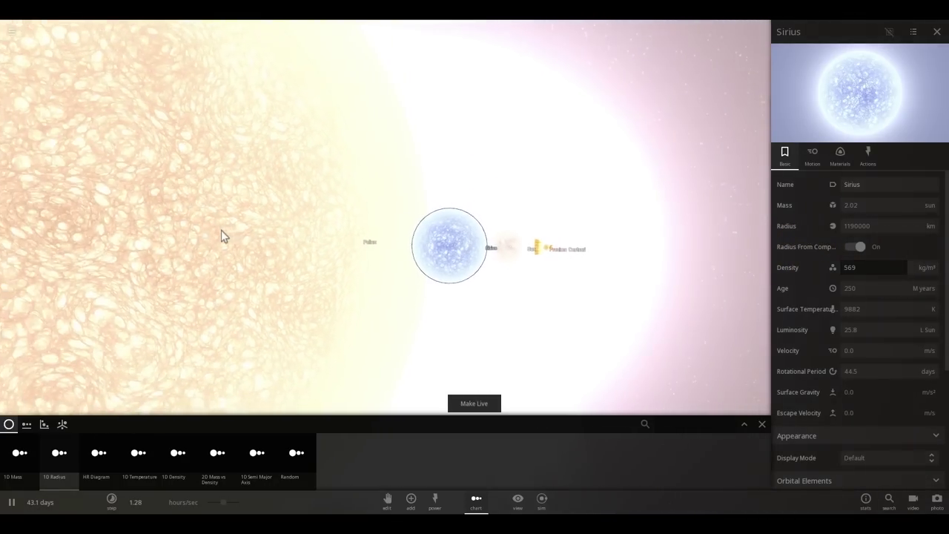
Continue up the radius chart by focusing on Pollux, Arcturus, Aldebaran and Rigel in turn.
click(221, 236)
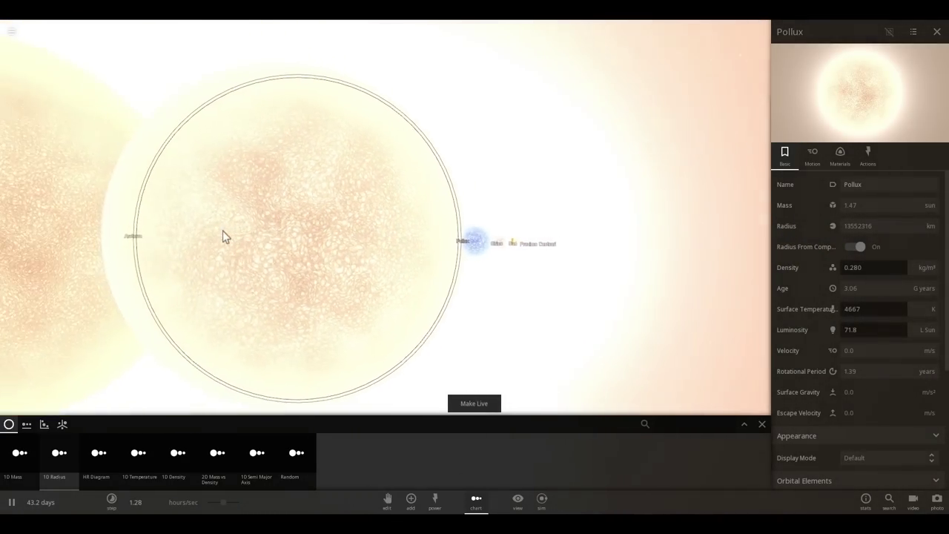
click(204, 238)
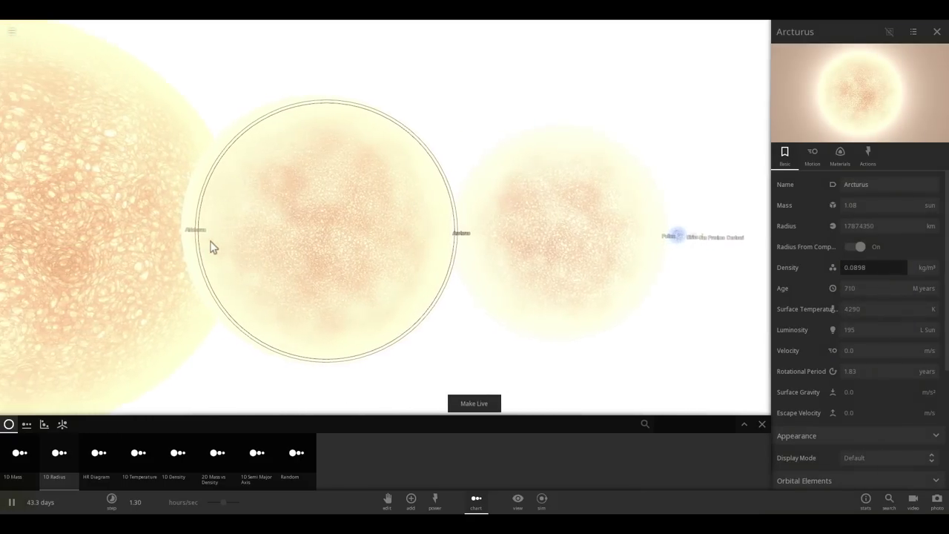
click(188, 245)
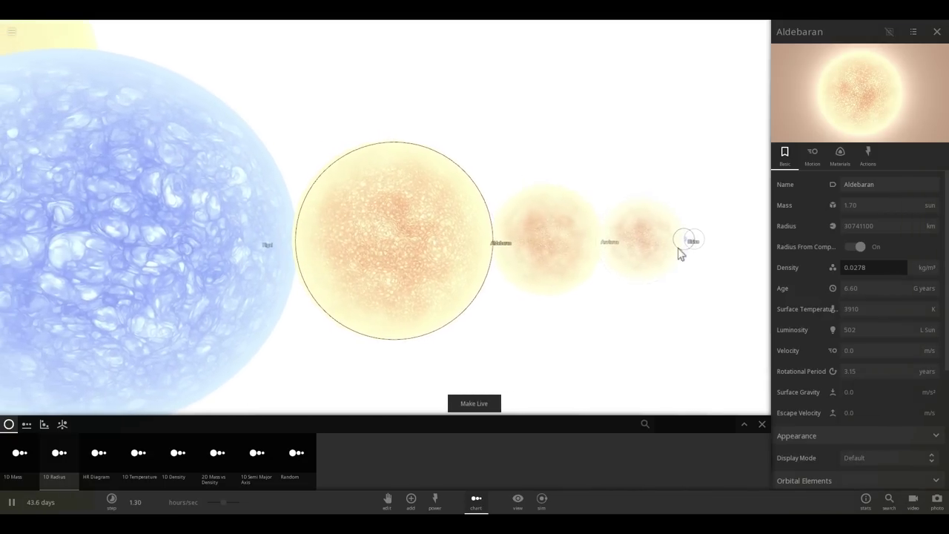
click(200, 259)
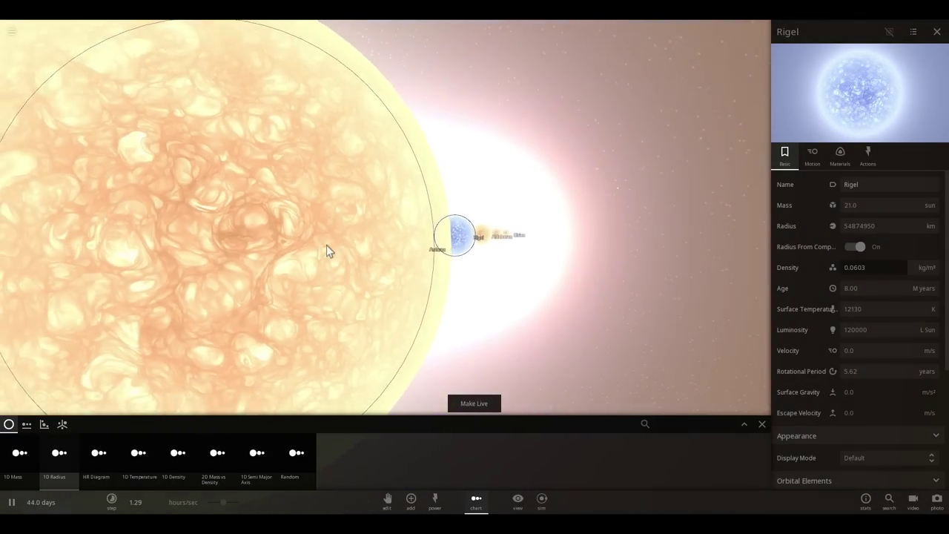
Move through the chart's largest stars, focusing on Antares, Betelgeuse, VY Canis Majoris and UY Scuti in turn.
click(326, 248)
click(184, 269)
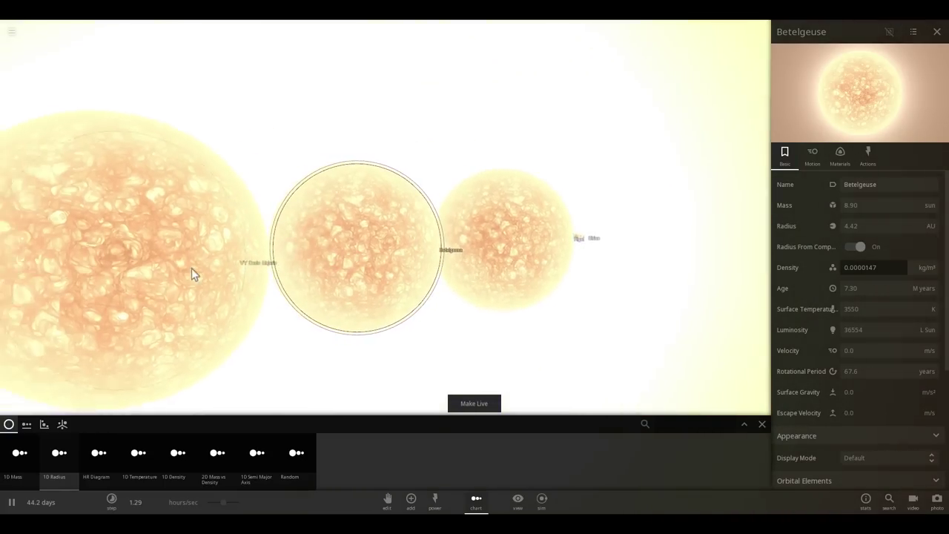
click(198, 271)
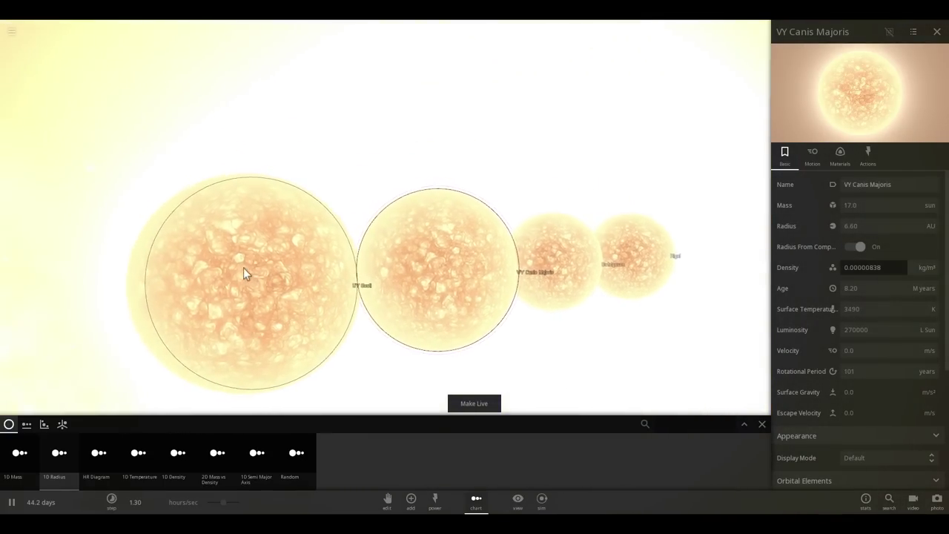
click(245, 270)
Examine UY Scuti's surface up close, and compare its size with the neighbouring giants from farther away.
scroll(275, 279, up, 3)
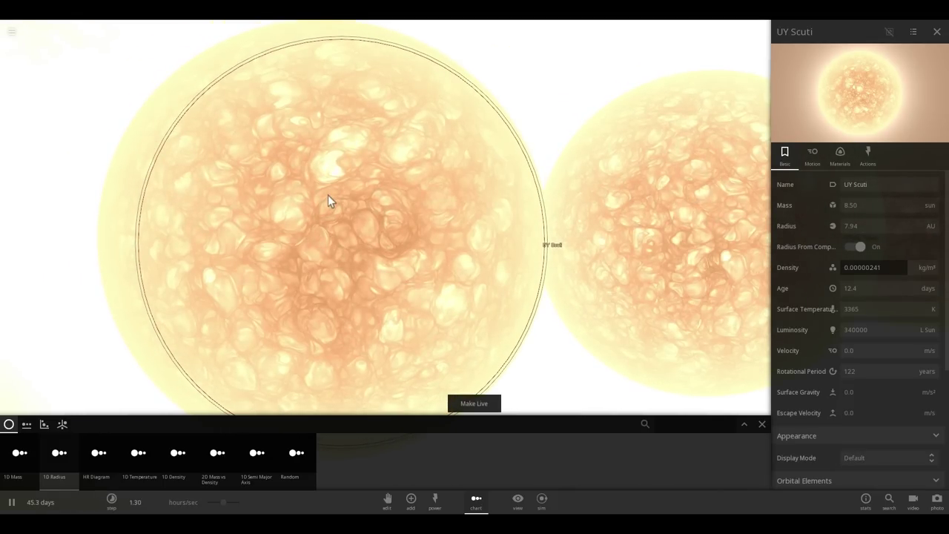
drag(329, 195, 350, 210)
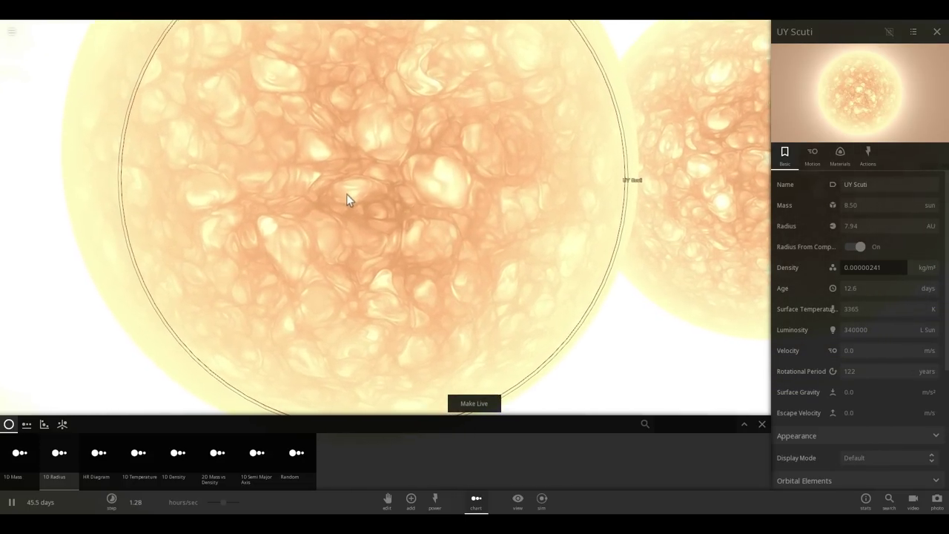
scroll(350, 198, up, 2)
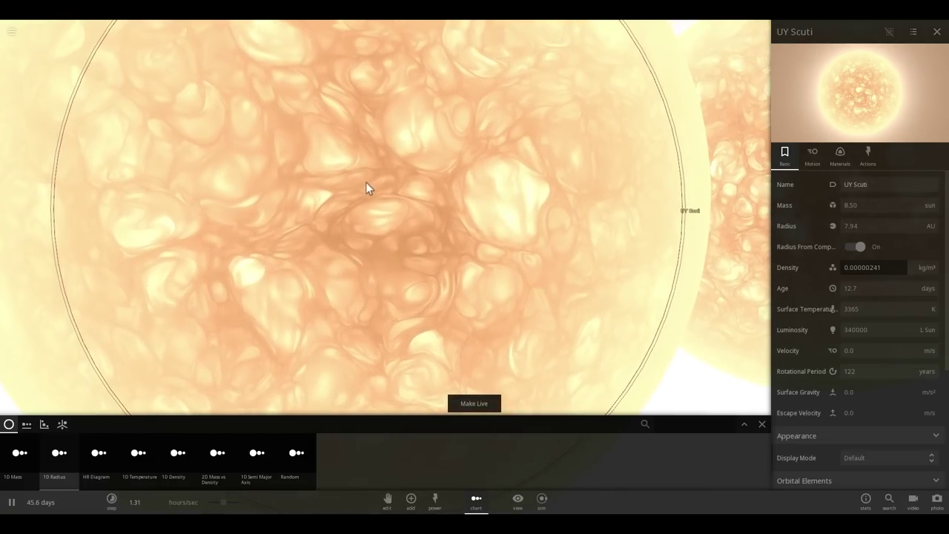
drag(366, 183, 387, 180)
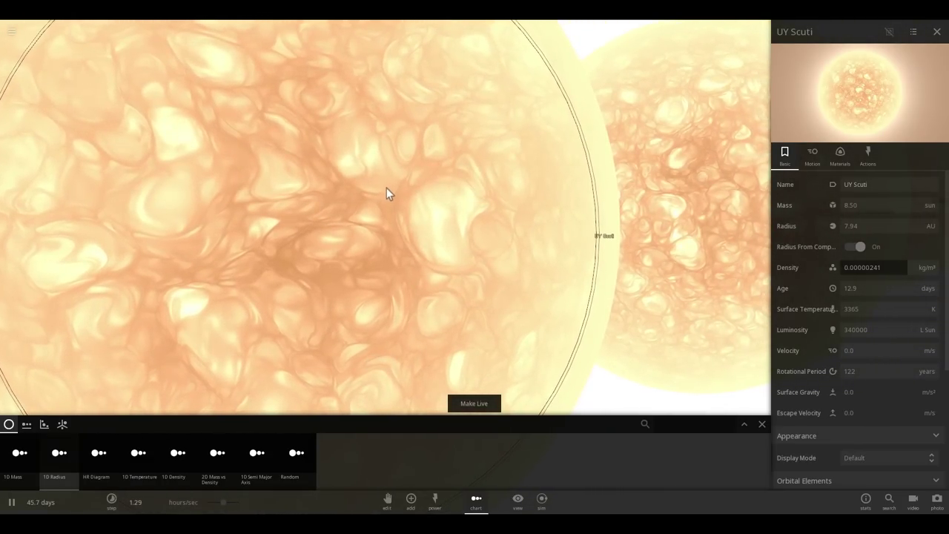
scroll(413, 182, up, 2)
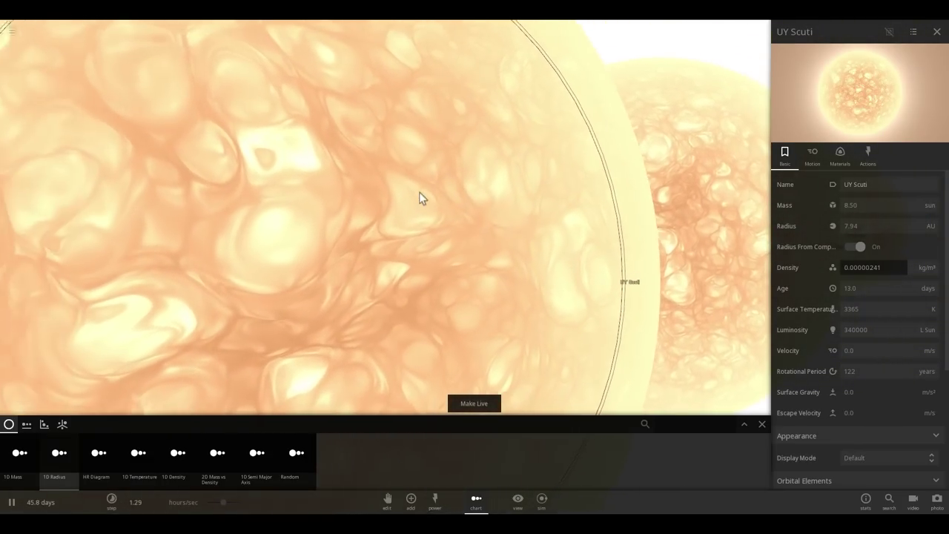
scroll(418, 198, down, 3)
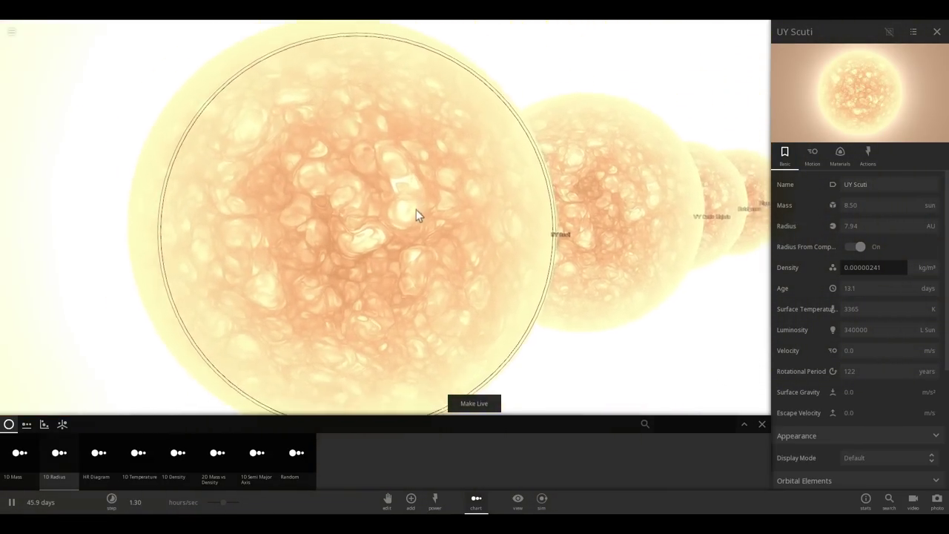
scroll(416, 209, down, 2)
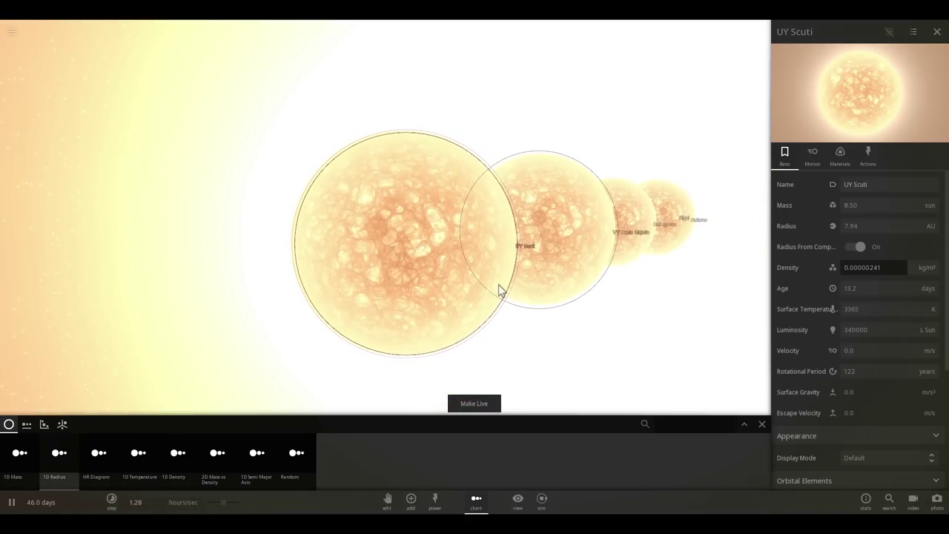
Close the 1D Radius chart and inspect UY Scuti in the original row of stars.
click(477, 504)
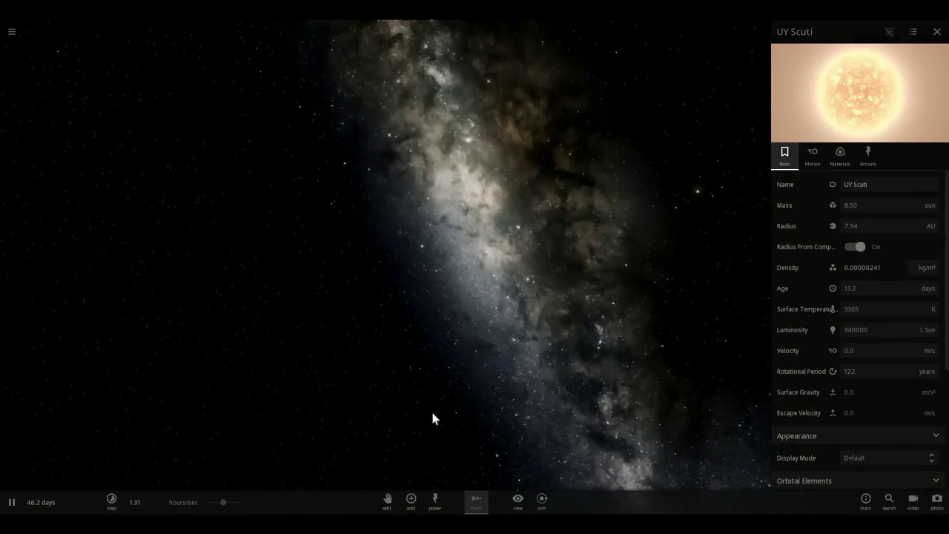
scroll(447, 401, down, 3)
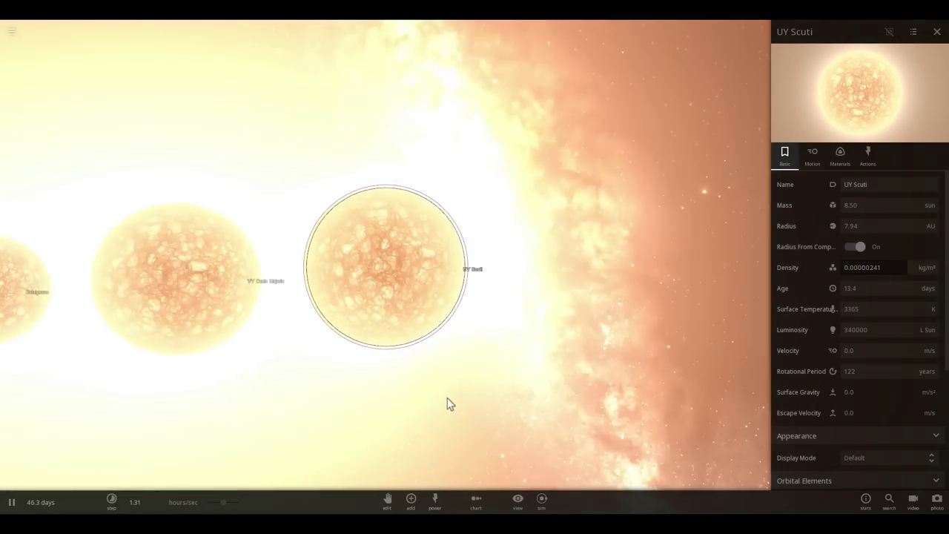
scroll(532, 377, up, 3)
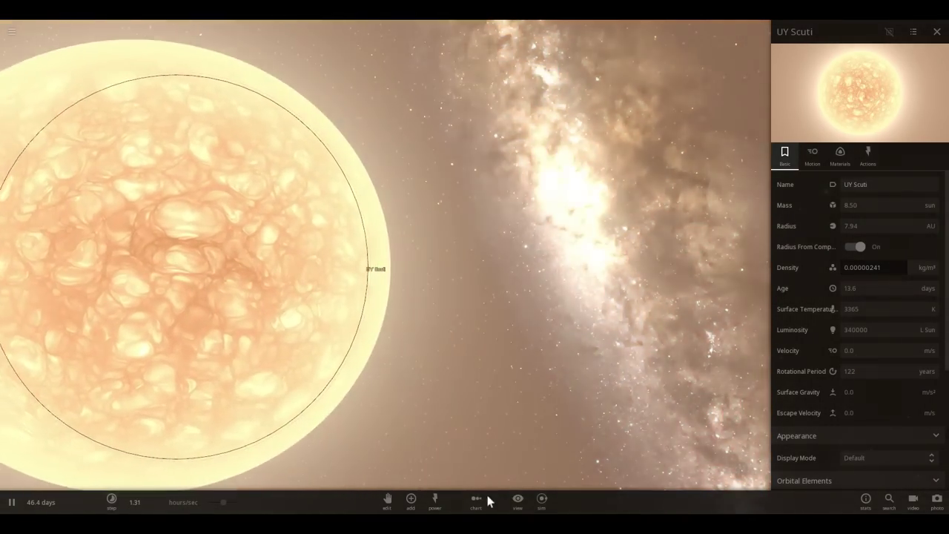
Find the star R136a1 with the search "r13", place it beside UY Scuti, and close the object library.
click(411, 499)
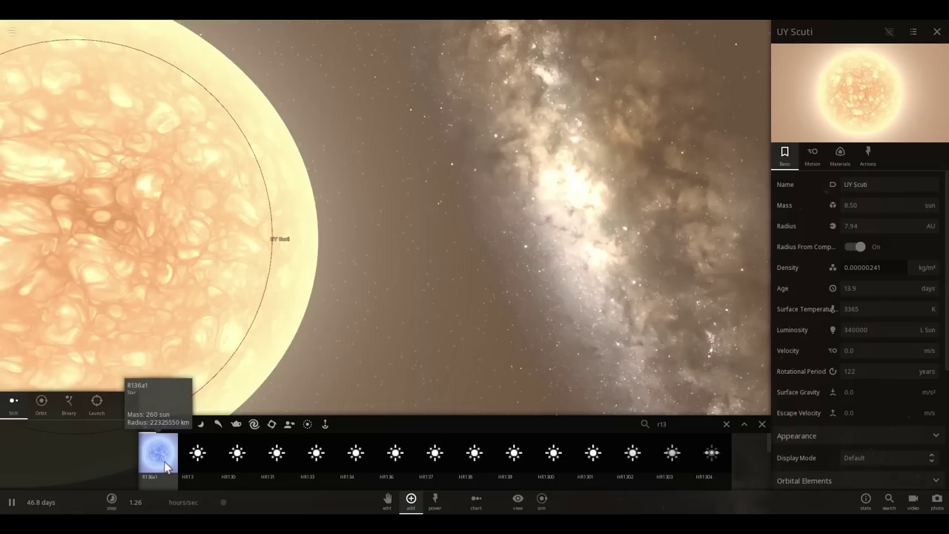
click(165, 466)
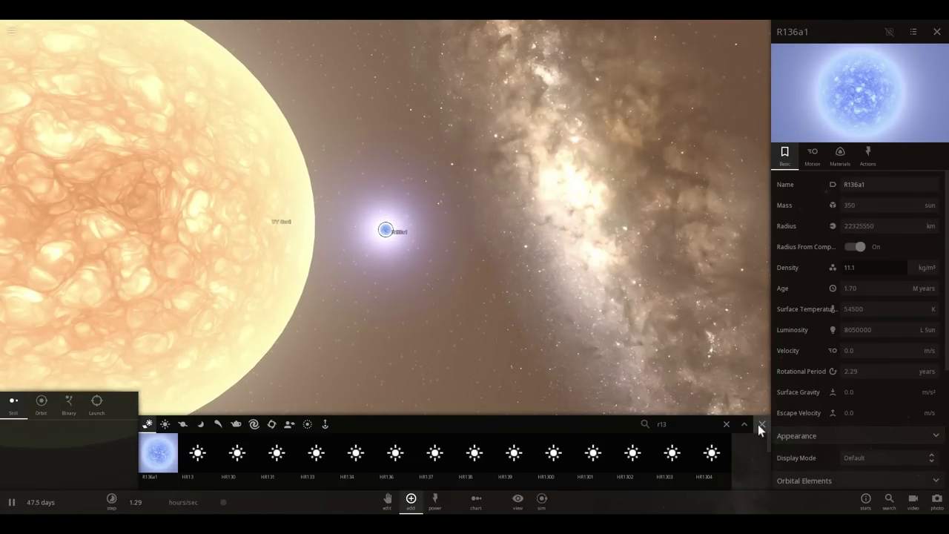
click(760, 424)
Inspect R136a1 up close from a new angle against UY Scuti.
drag(632, 374, 391, 261)
drag(373, 197, 386, 274)
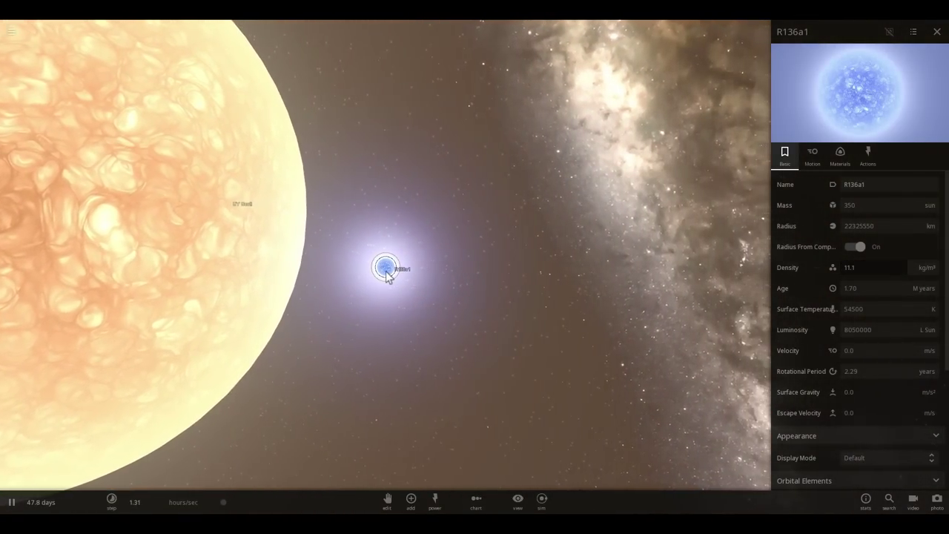
scroll(385, 273, up, 3)
scroll(385, 277, up, 3)
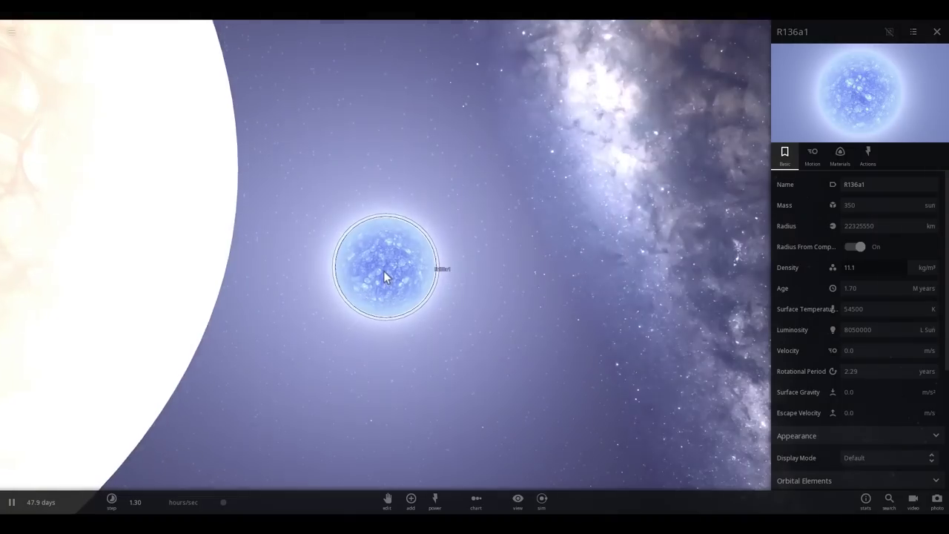
Compare R136a1 with UY Scuti and the neighbouring giants, and centre the view on UY Scuti.
drag(393, 267, 415, 276)
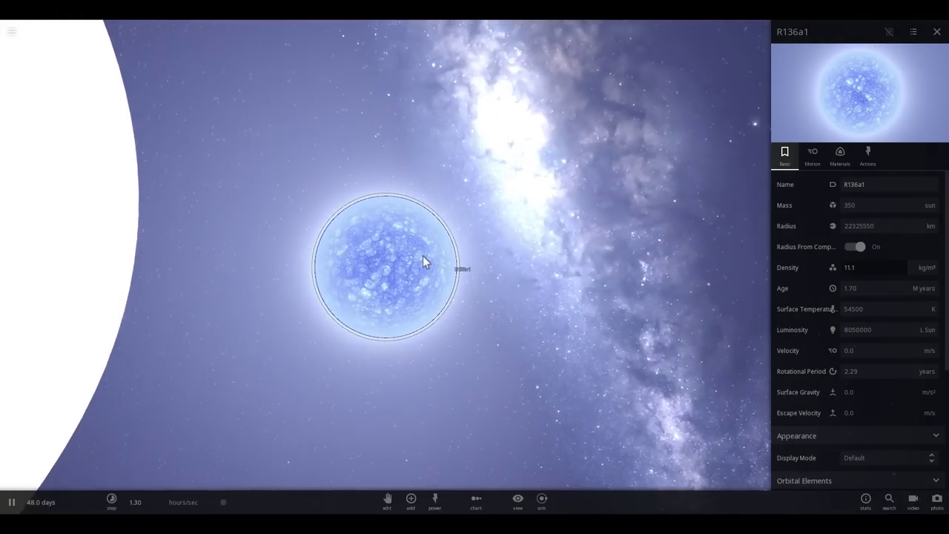
scroll(434, 257, down, 3)
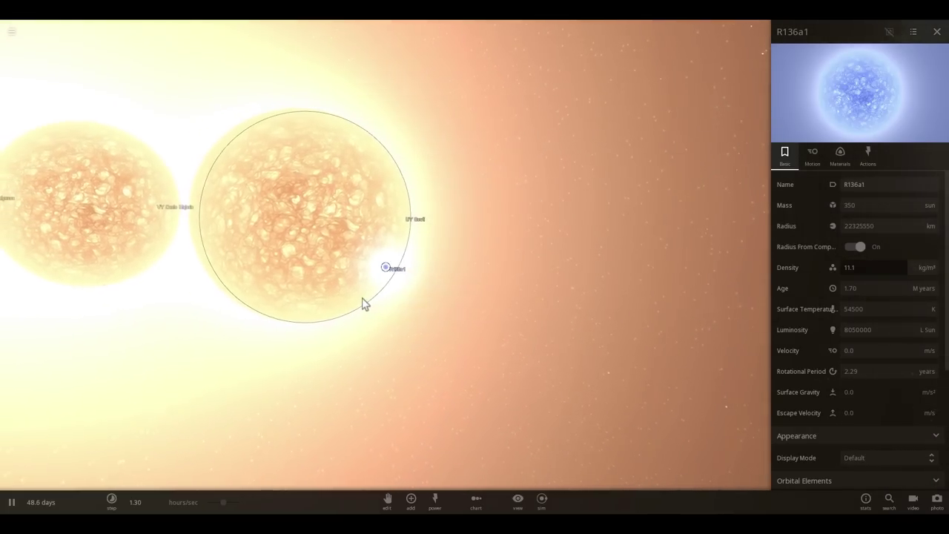
scroll(390, 265, down, 2)
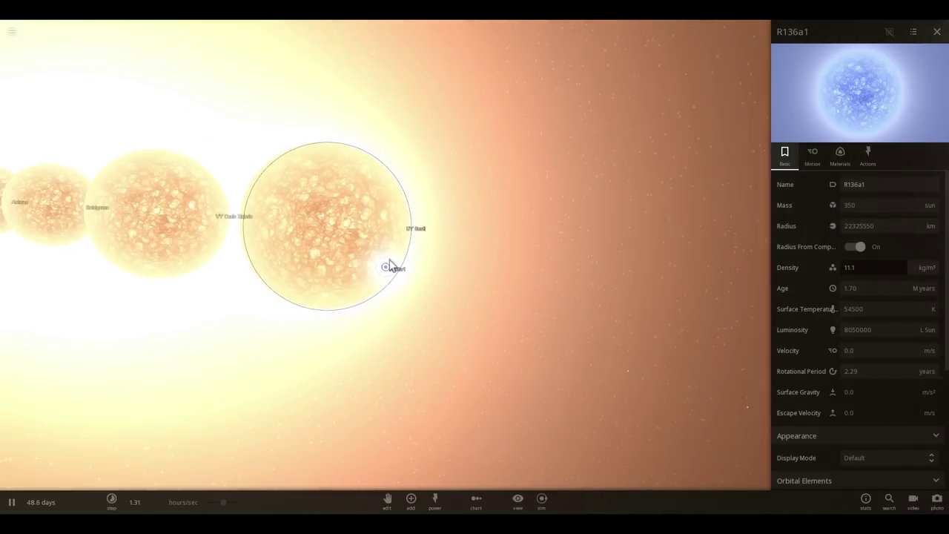
click(354, 245)
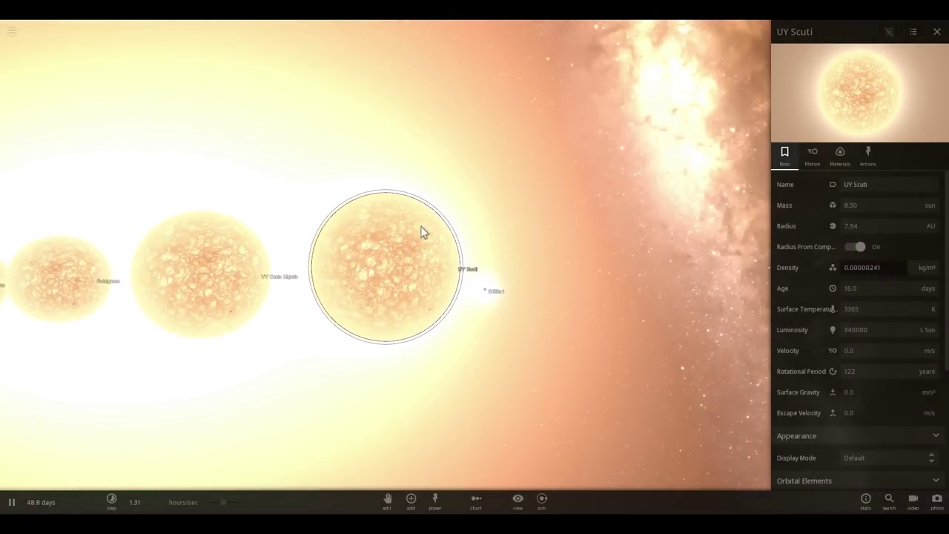
drag(421, 226, 249, 300)
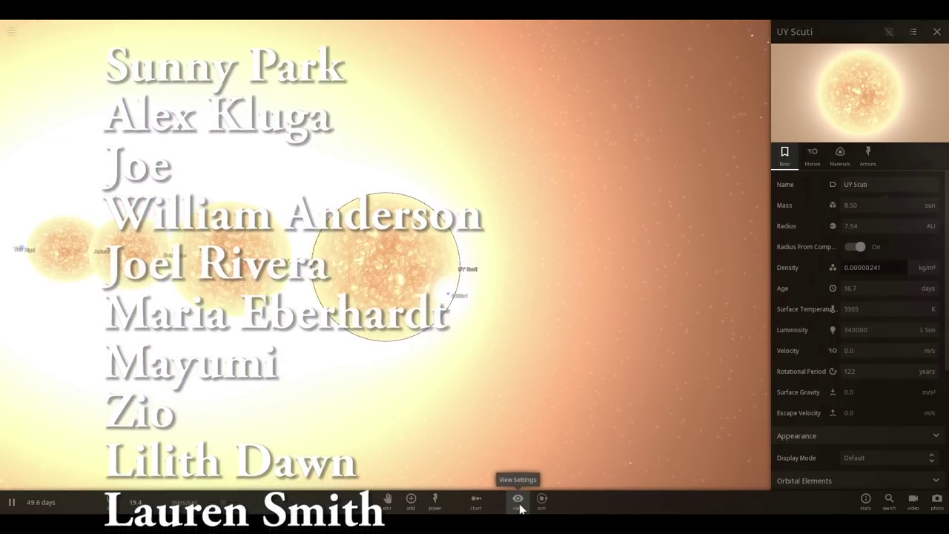
Pause the simulation, set its gravity to 1 G in the simulation settings, and close the settings.
click(518, 500)
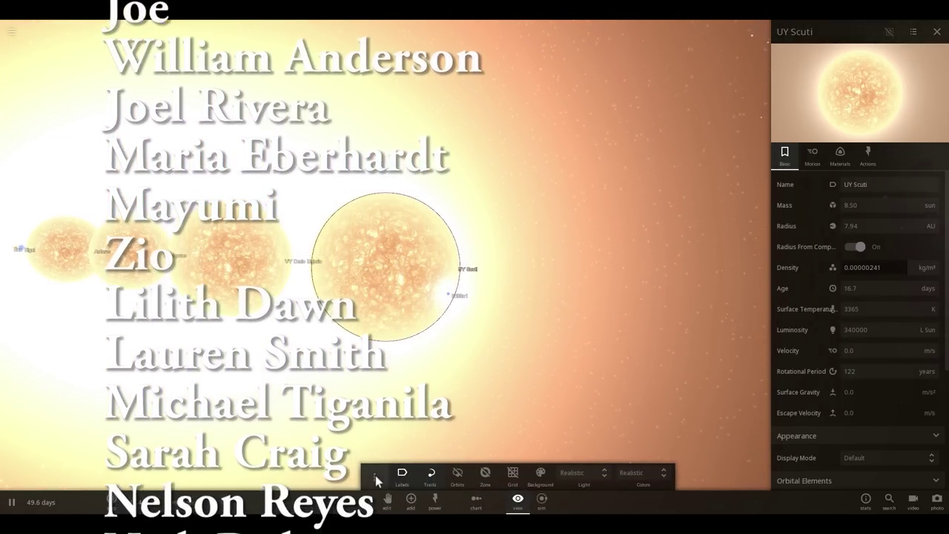
click(376, 479)
click(107, 78)
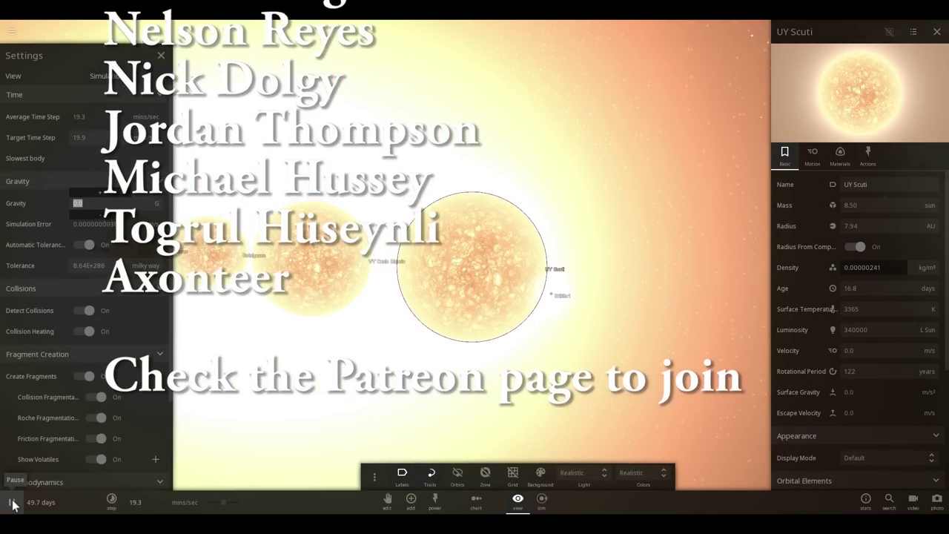
drag(89, 203, 42, 204)
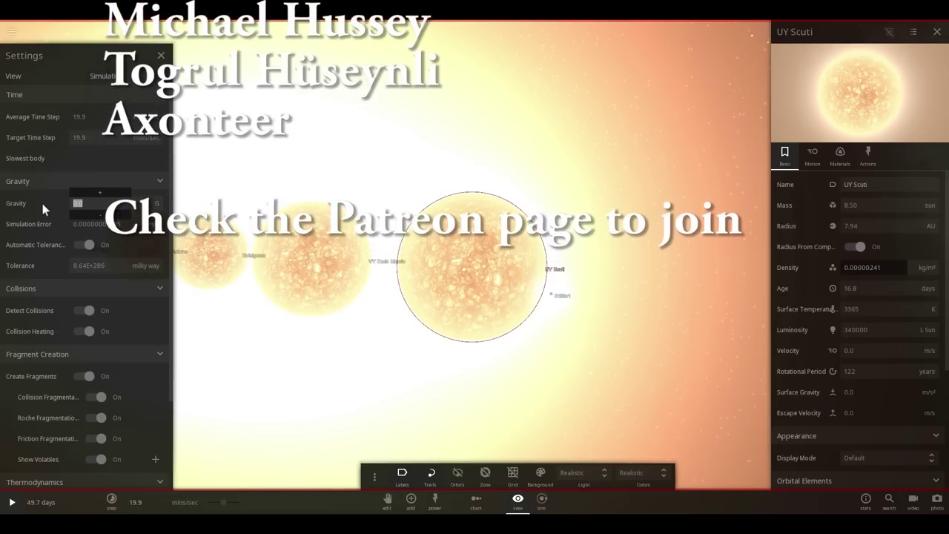
text(1)
key(Return)
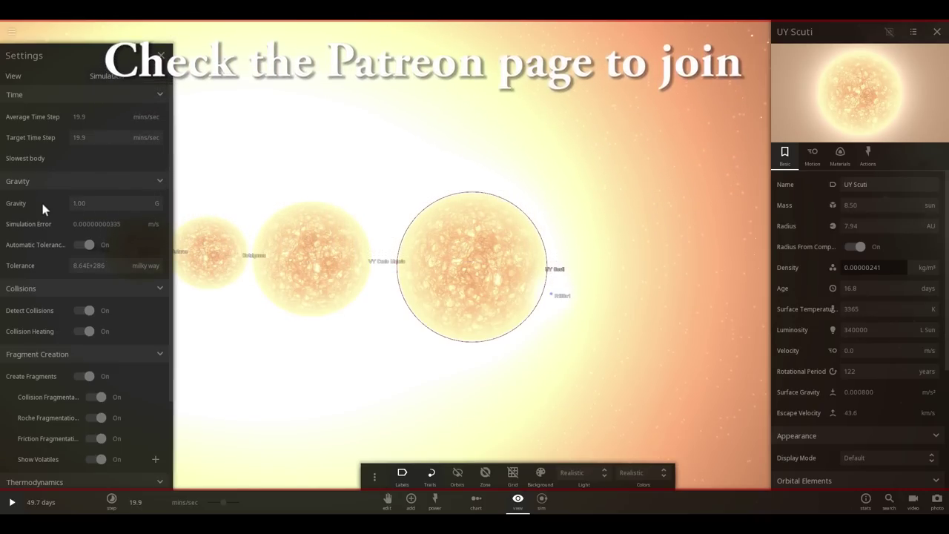
click(160, 55)
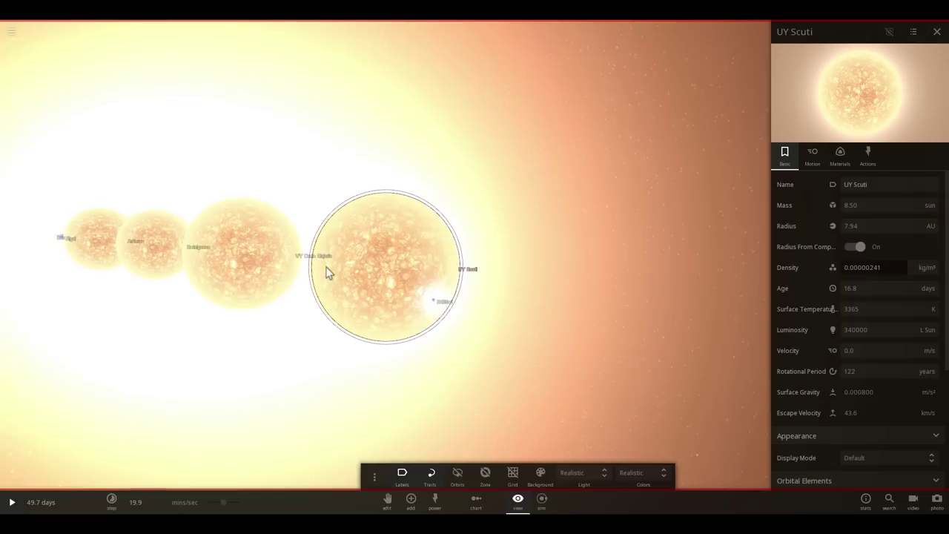
Centre the view on VY Canis Majoris and inspect the row of giant stars from afar and up close.
scroll(300, 273, down, 5)
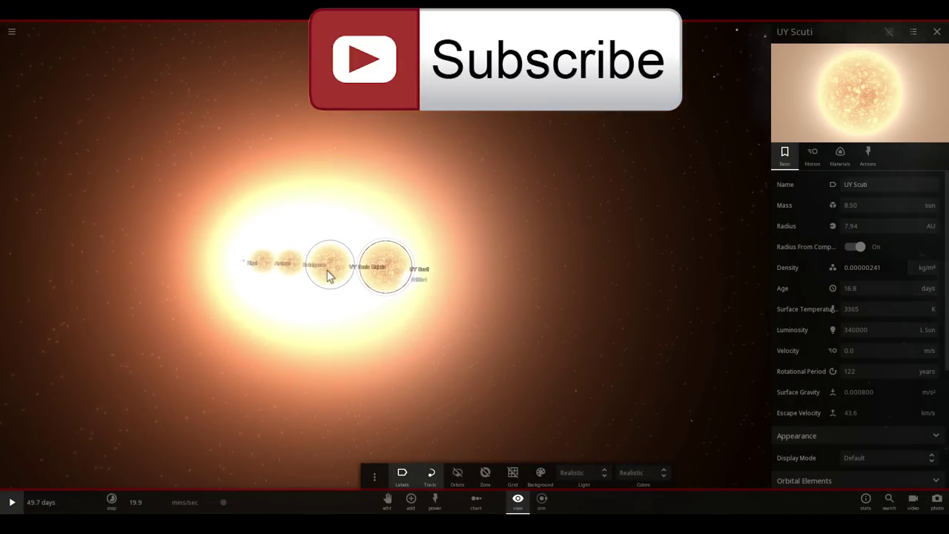
click(330, 276)
click(330, 282)
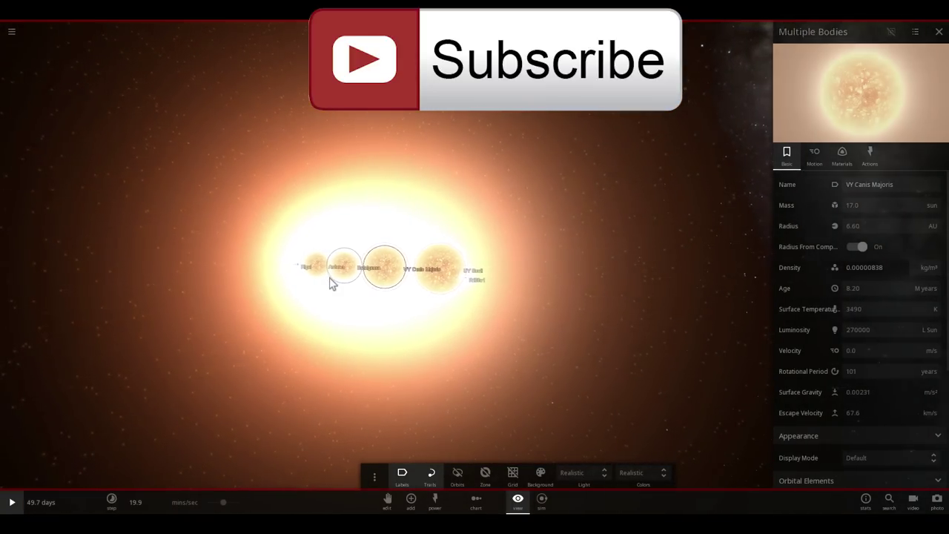
drag(371, 293, 515, 258)
scroll(519, 263, up, 5)
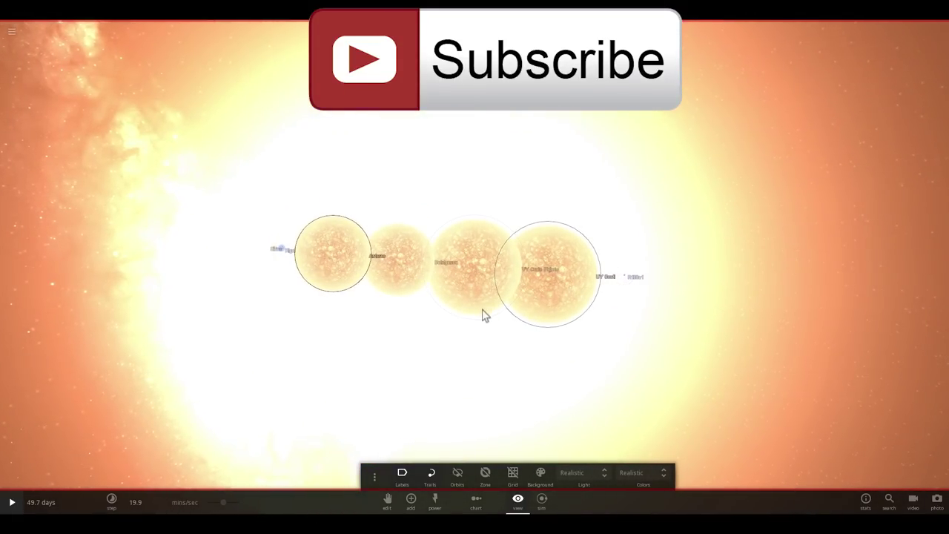
scroll(496, 333, up, 4)
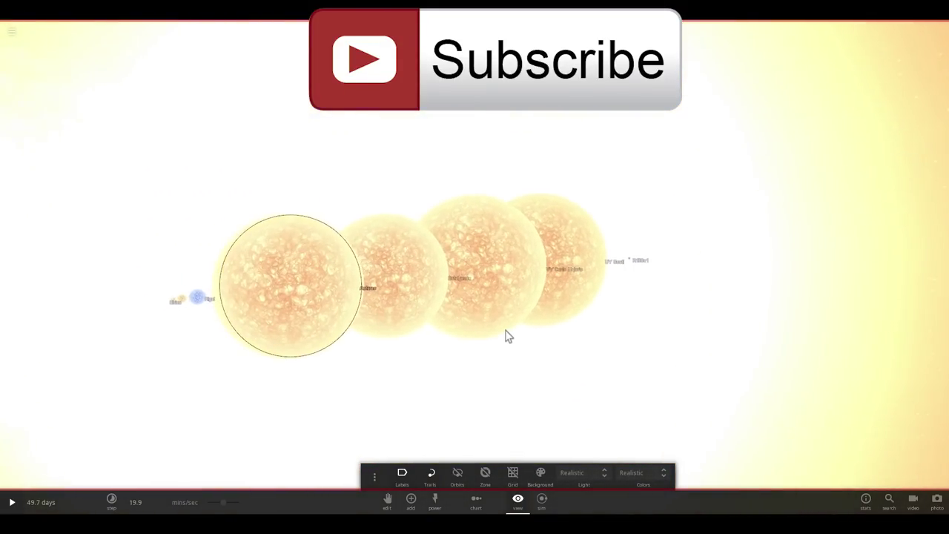
drag(506, 330, 528, 319)
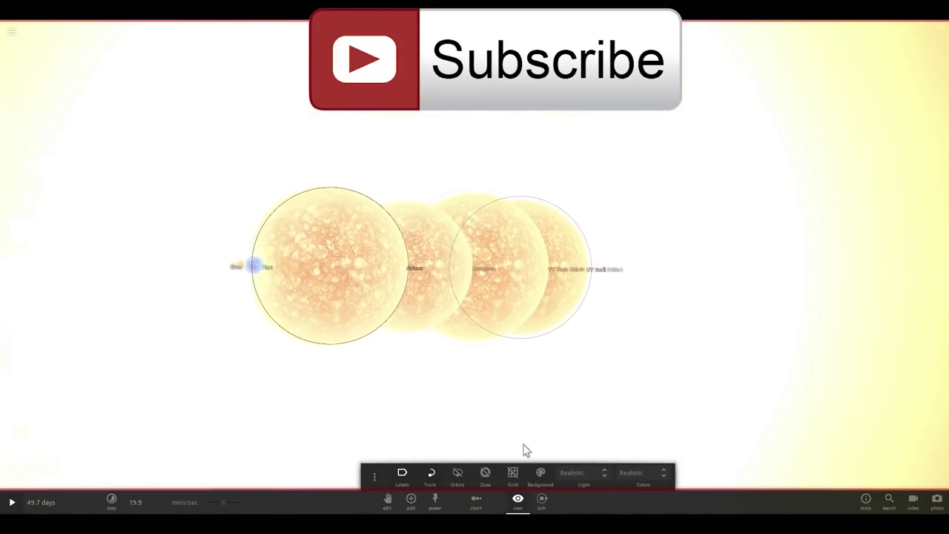
Run the simulation with gravity enabled, raise its speed to about 4 hours/sec, and watch the row of stars from another angle.
click(379, 483)
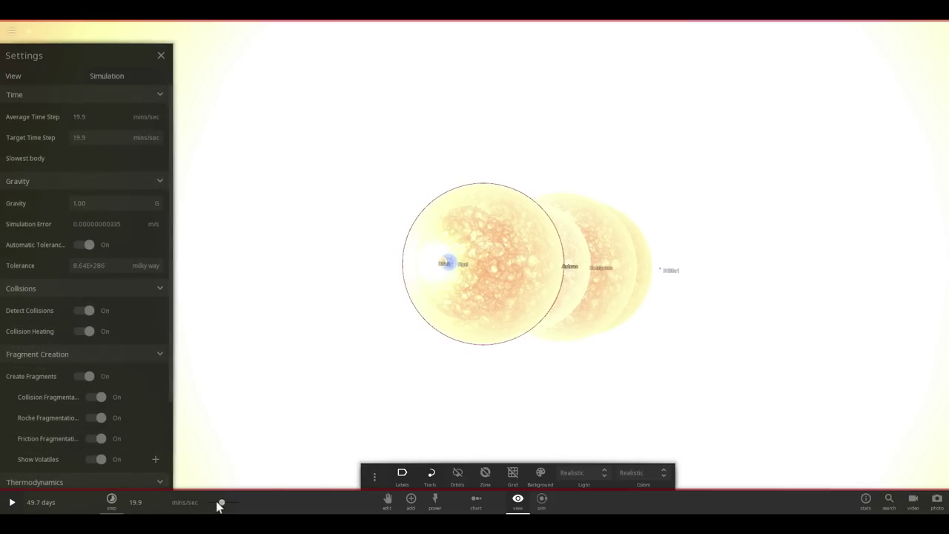
click(161, 56)
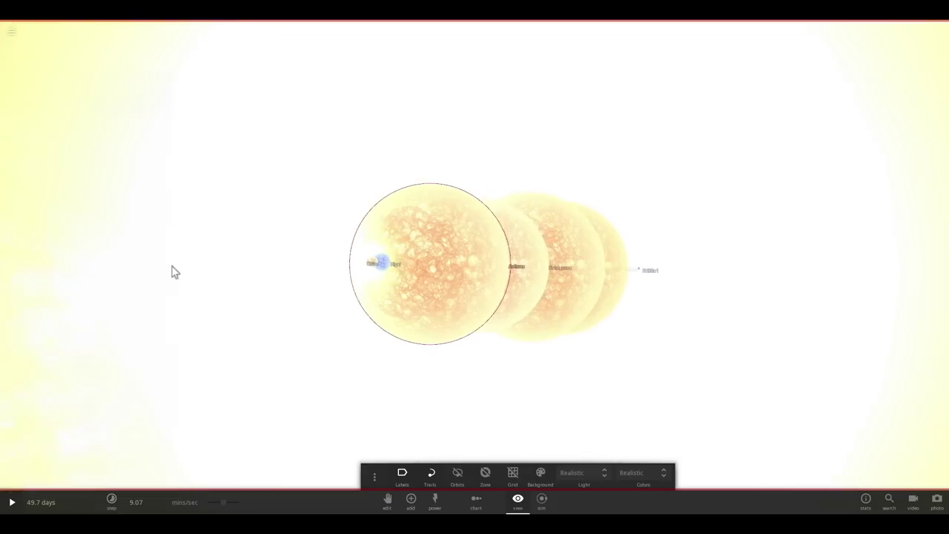
drag(373, 352, 323, 364)
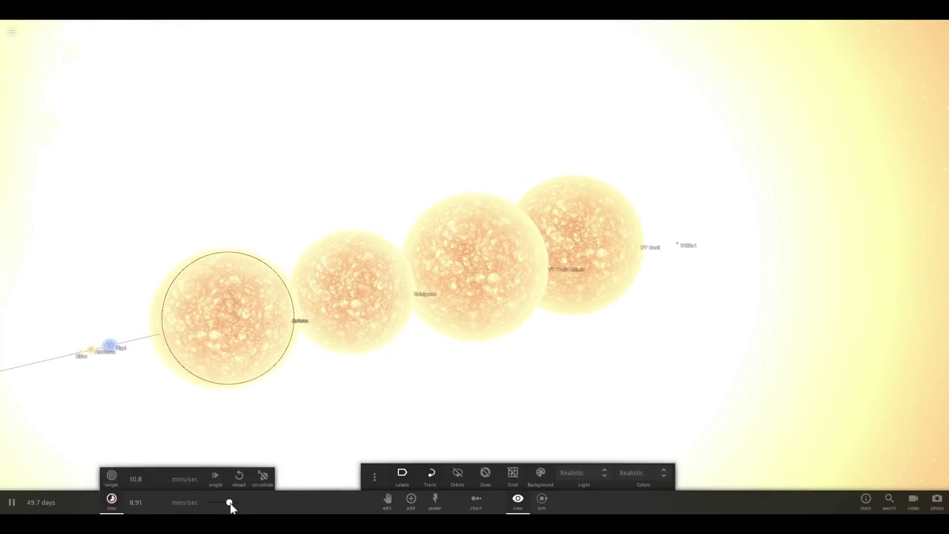
scroll(240, 417, down, 3)
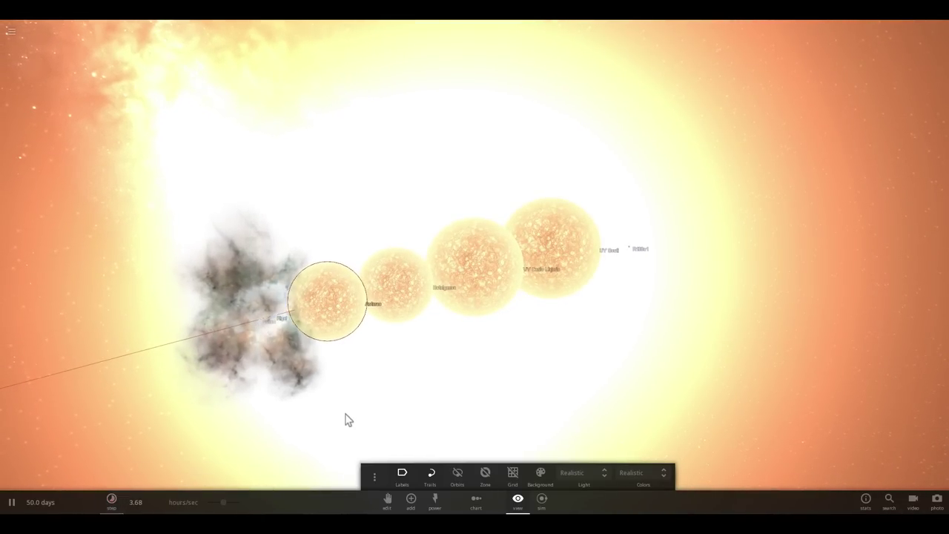
drag(345, 413, 256, 398)
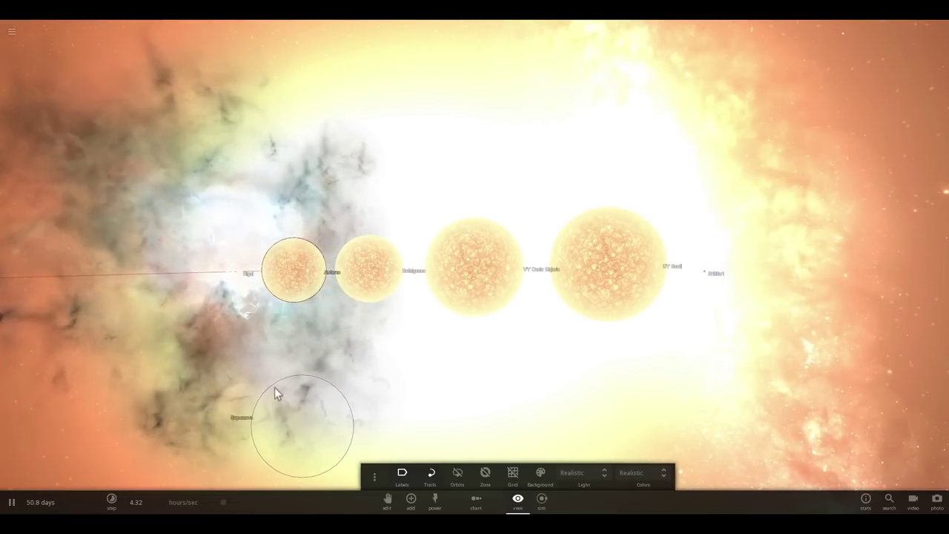
Raise the simulation speed to about 2.46 days/sec and observe the exploding stars from far away.
drag(227, 505, 241, 508)
scroll(292, 377, down, 5)
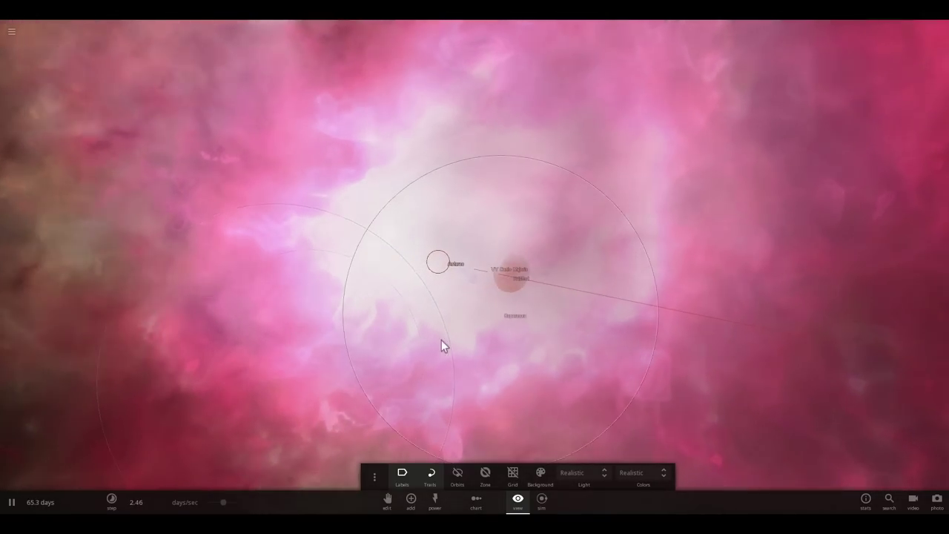
scroll(373, 344, down, 5)
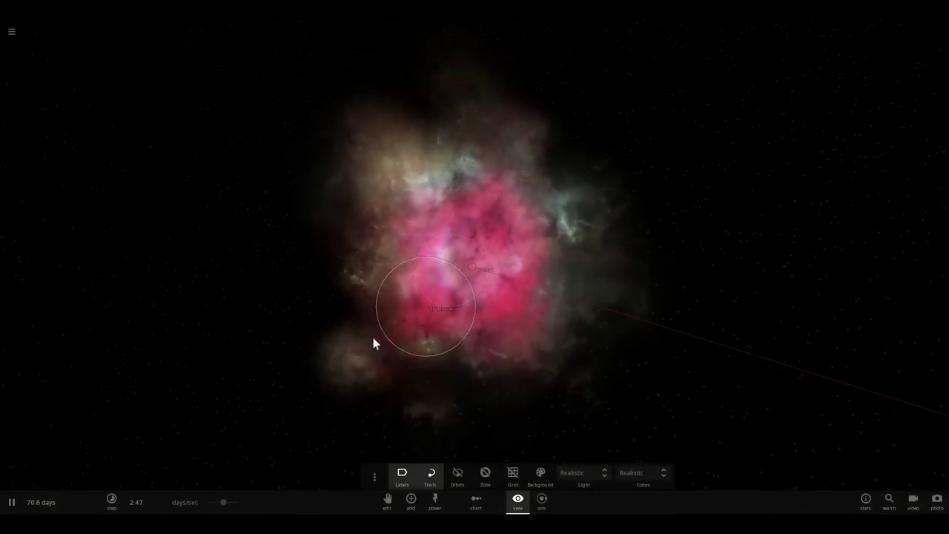